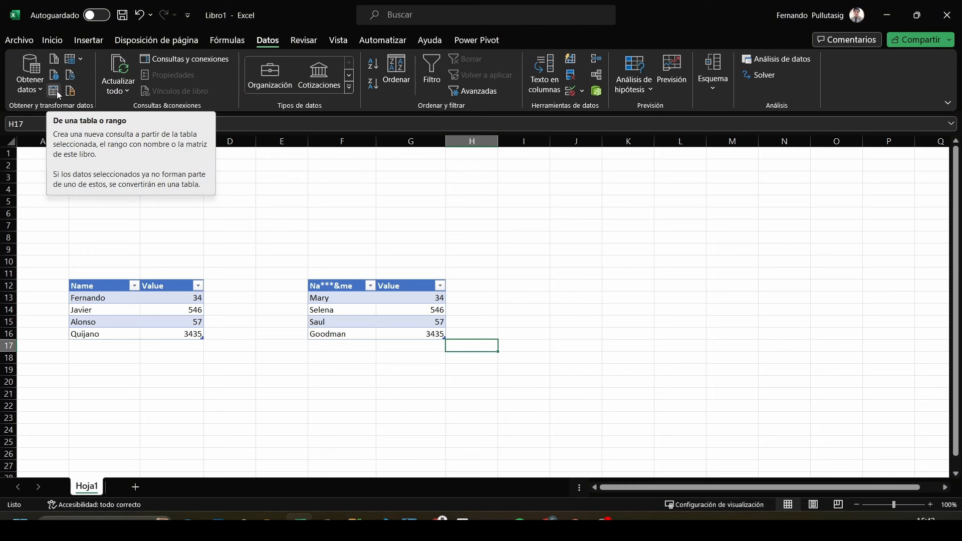
Step: Create a blank query from the workbook in the Power Query editor
left_click(188, 246)
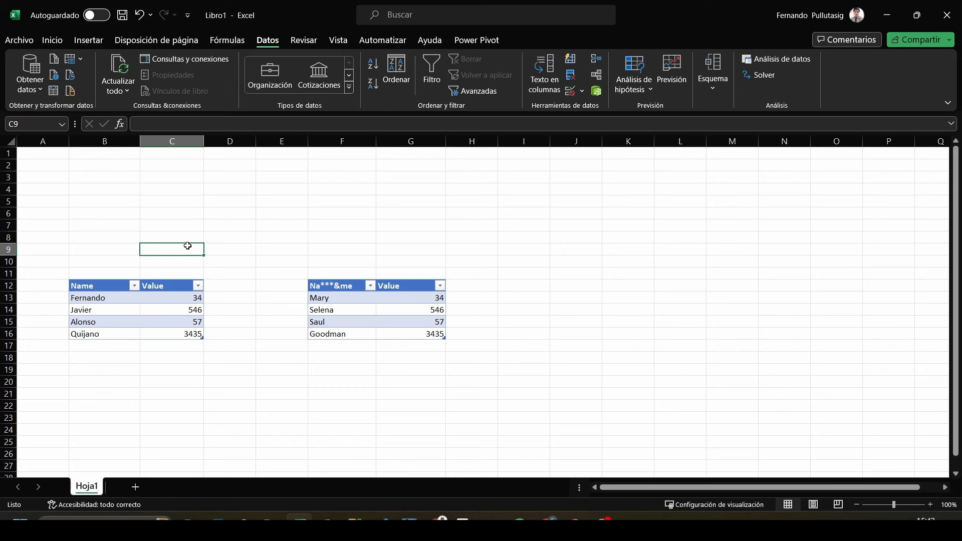
left_click(40, 90)
mouse_move(77, 109)
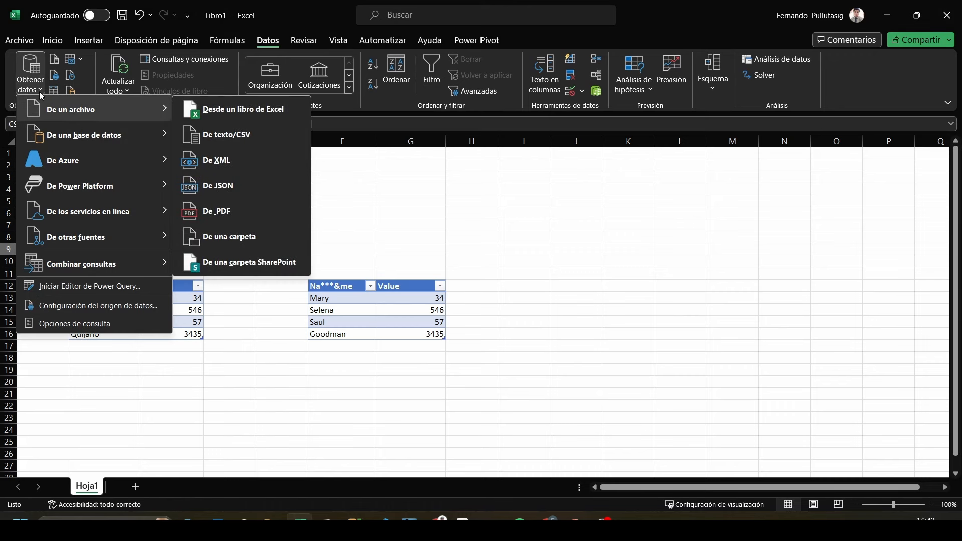
mouse_move(74, 237)
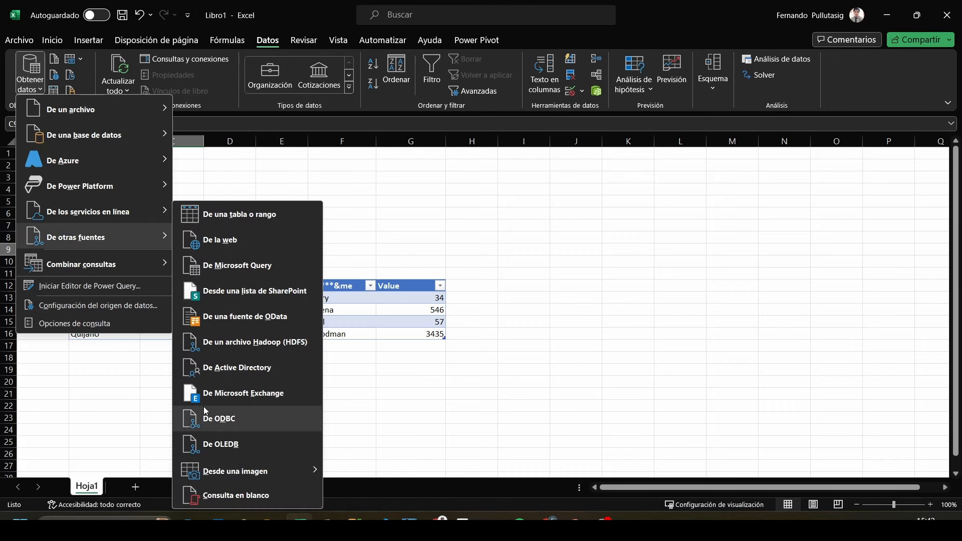
left_click(227, 500)
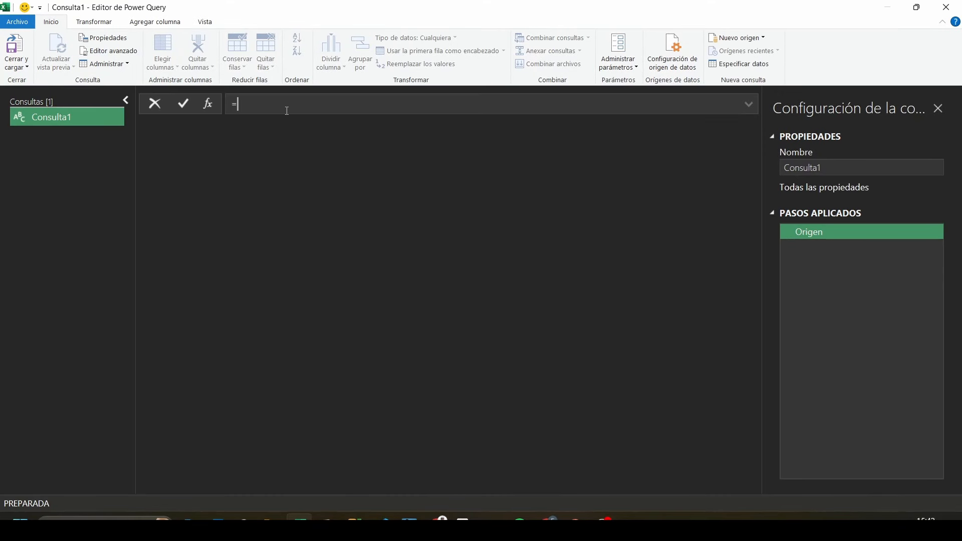
Step: Enter the formula =Excel.CurrentWorkbook() as the source of the blank query to list the workbook's tables
key("BackSpace")
type("=")
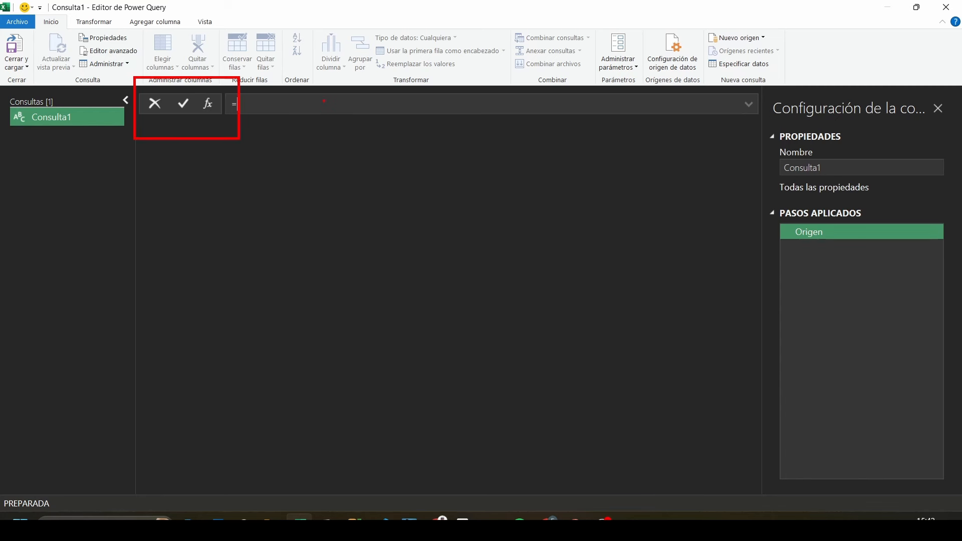
key("Escape")
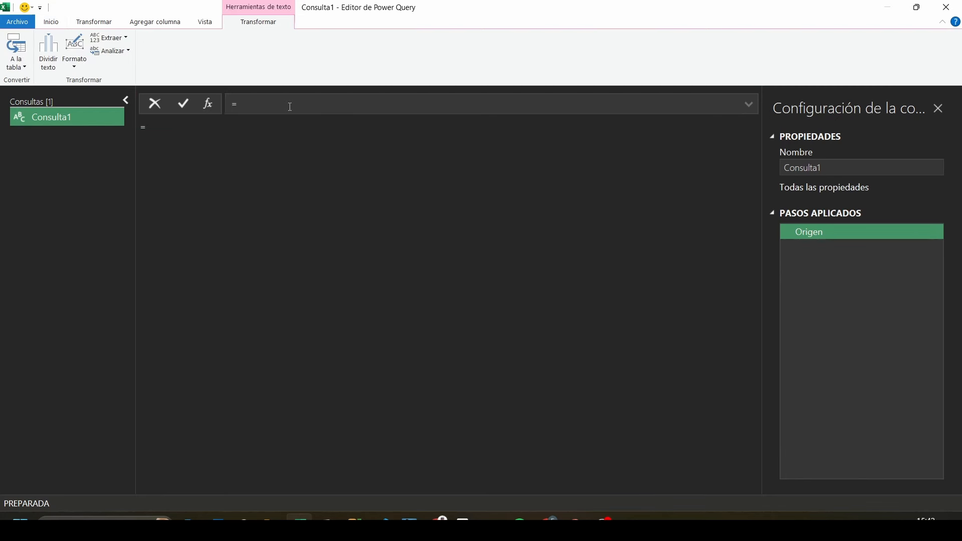
type("Excel")
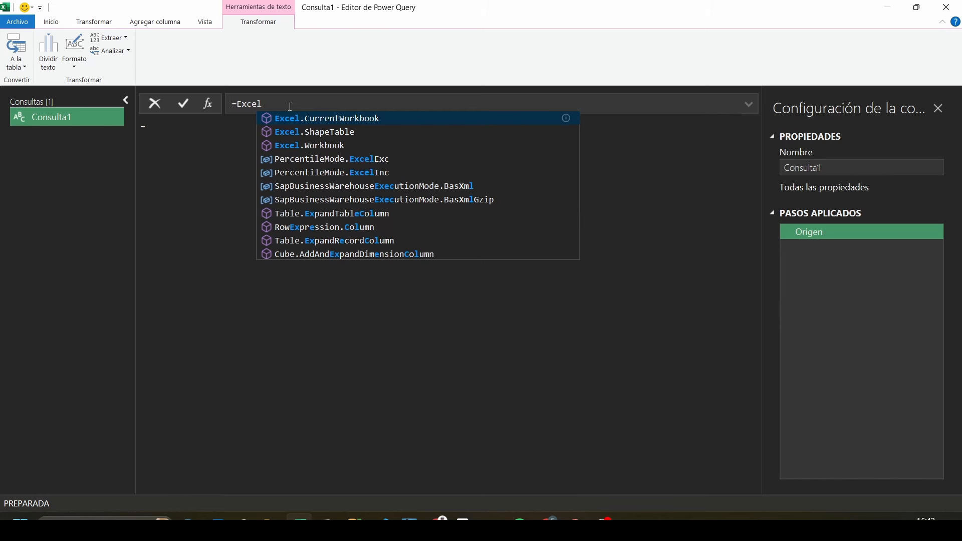
type(".")
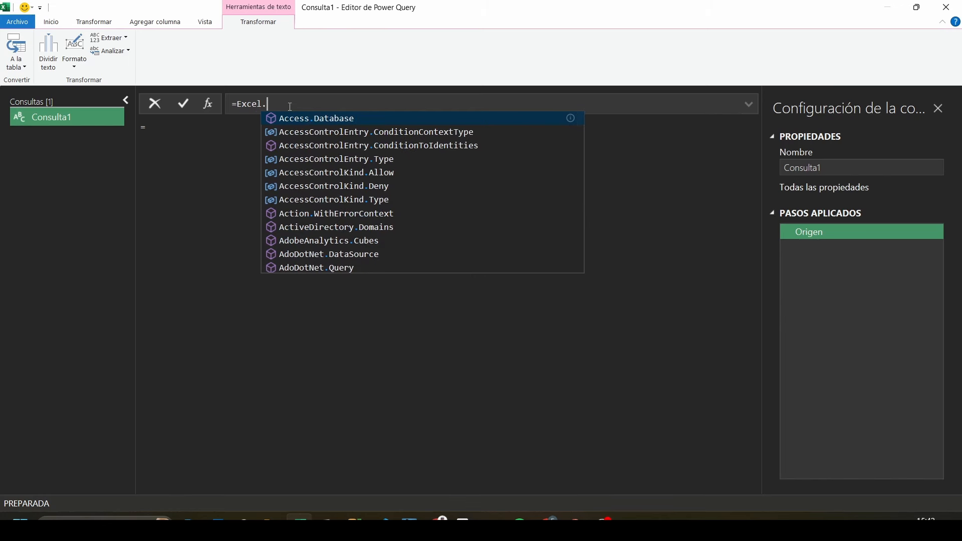
type("Cu")
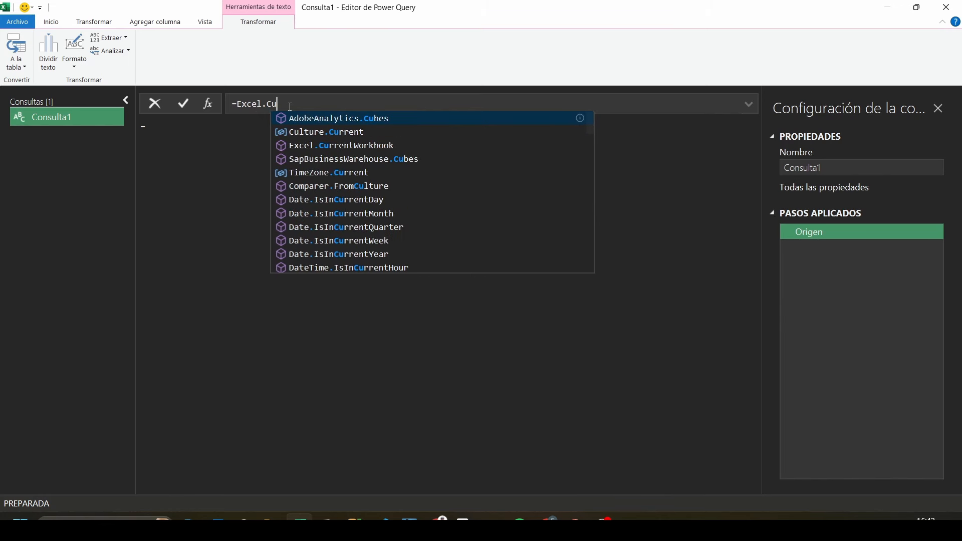
key("Down")
key("Down")
key("Tab")
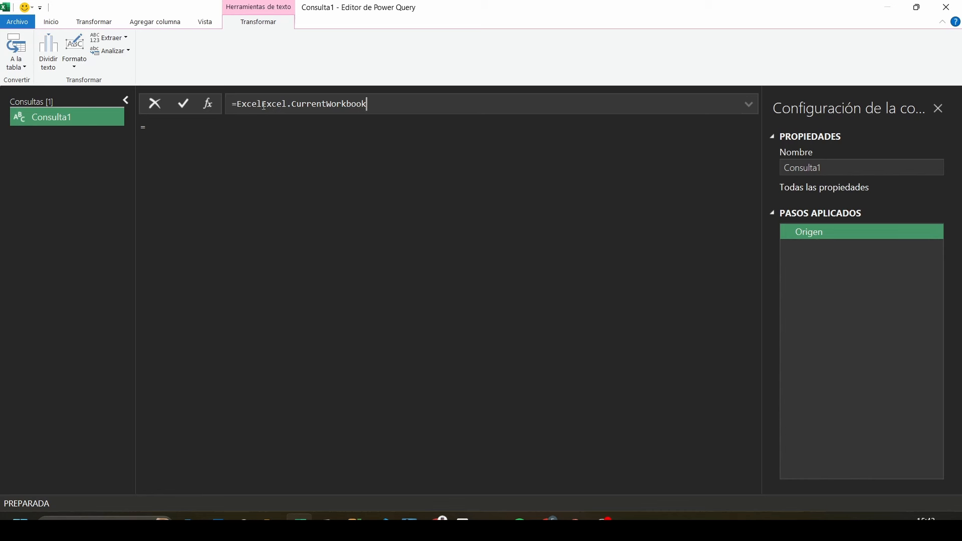
left_click(264, 106)
key("ctrl+shift+Left")
key("BackSpace")
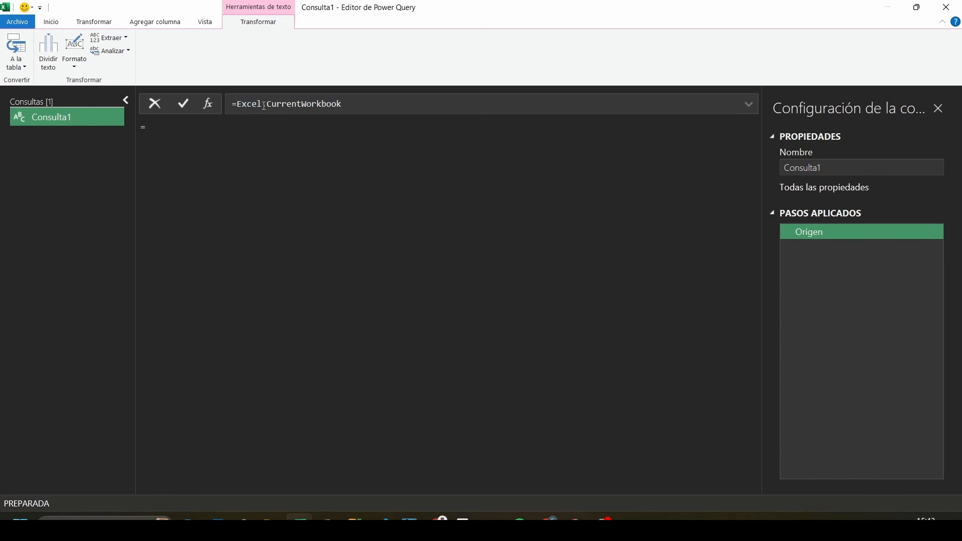
left_click(420, 101)
type("()")
key("Return")
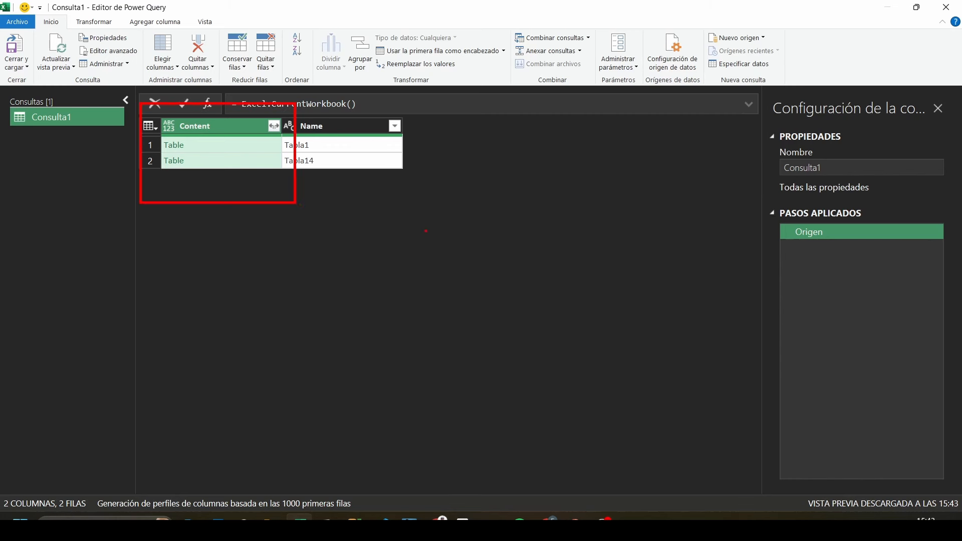
Step: Preview the nested tables of Tabla1 and Tabla14 in an enlarged preview area and compare their column headers
left_click(209, 143)
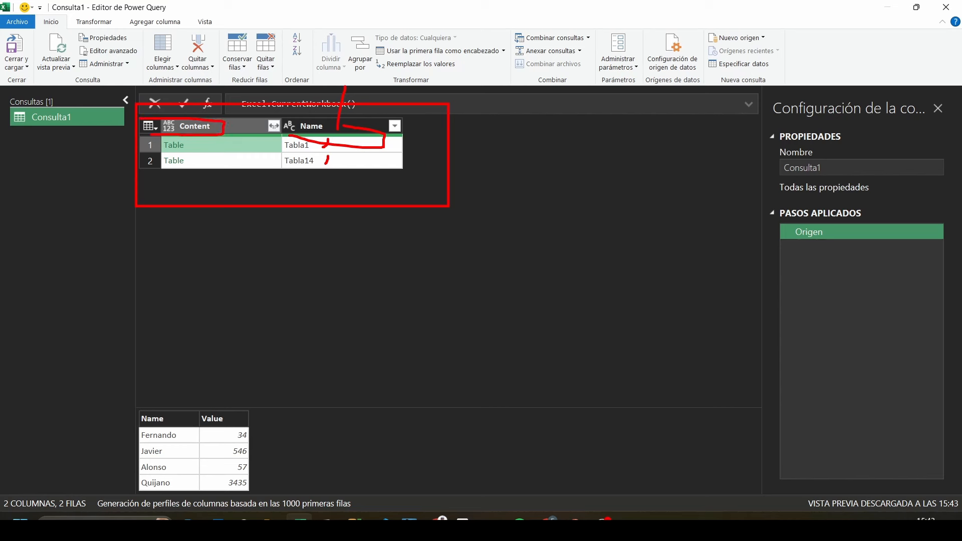
key("Escape")
left_click(207, 144)
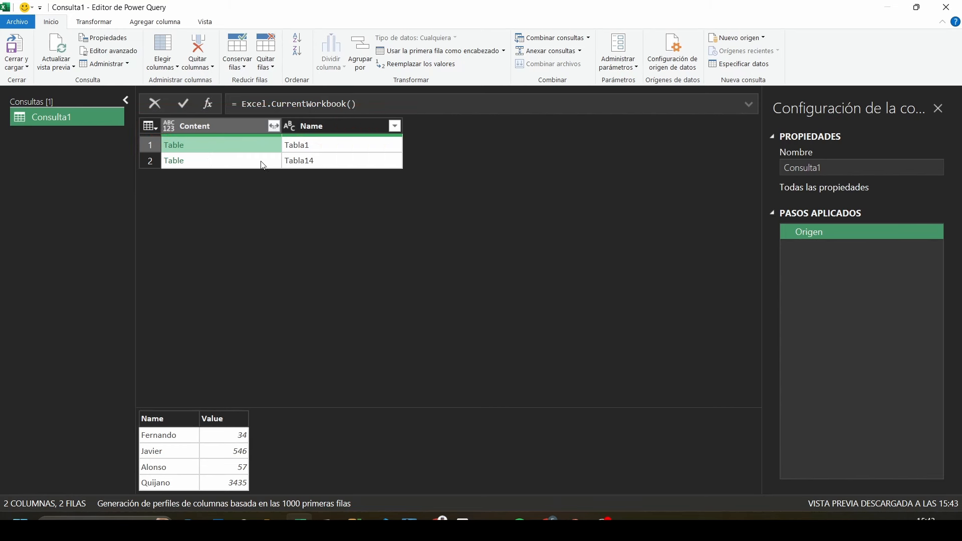
left_click(261, 161)
left_click(228, 145)
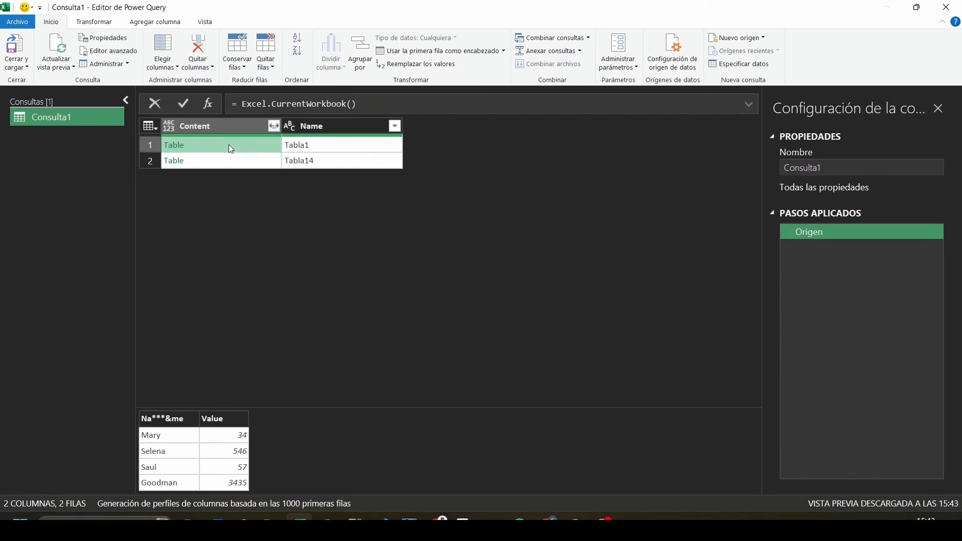
left_click(229, 162)
left_click_drag(284, 407, 280, 320)
left_click(225, 142)
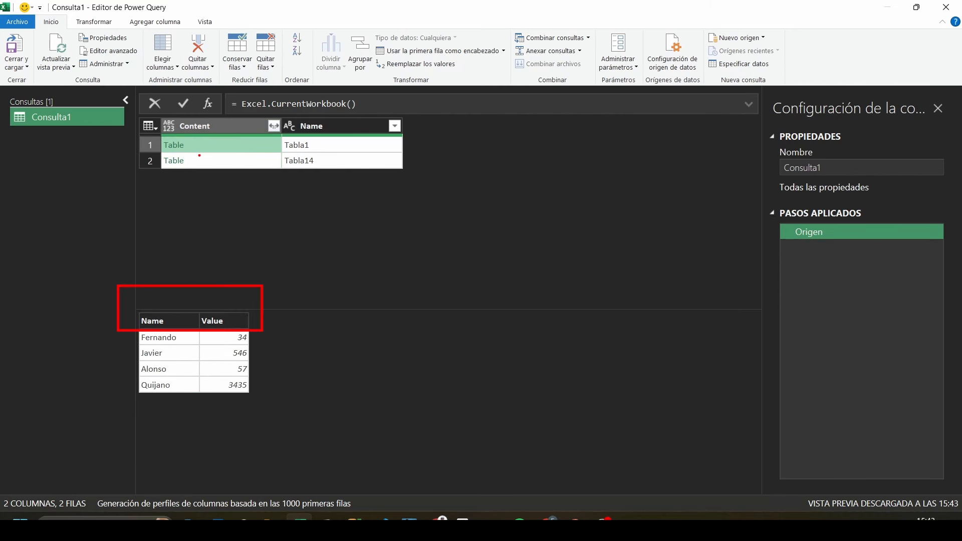
left_click(200, 159)
key("ctrl+2")
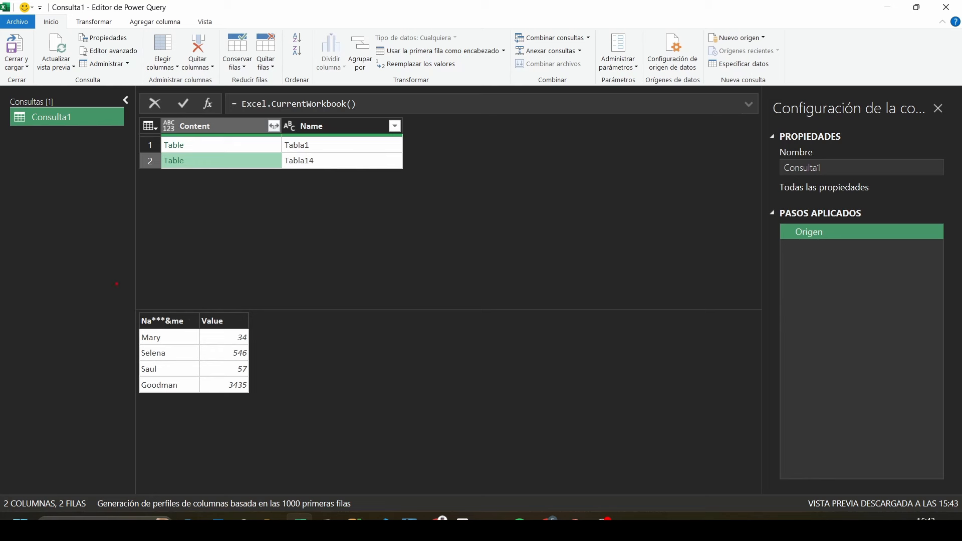
left_click_drag(118, 284, 254, 339)
left_click_drag(130, 334, 321, 352)
key("Escape")
Step: Expand the Content column into Name, Value and Na***&me without using the original column name as prefix
left_click(229, 127)
left_click(274, 127)
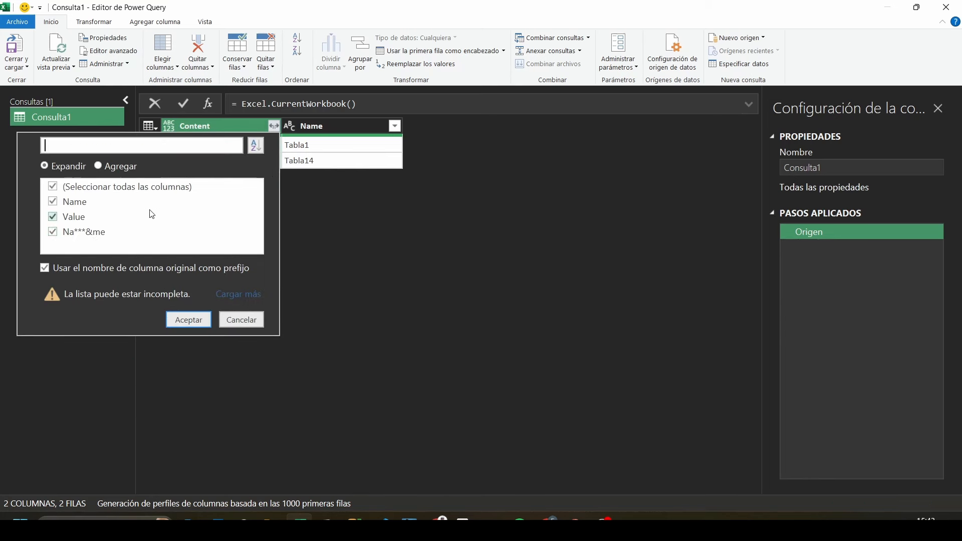
left_click(85, 268)
left_click(238, 300)
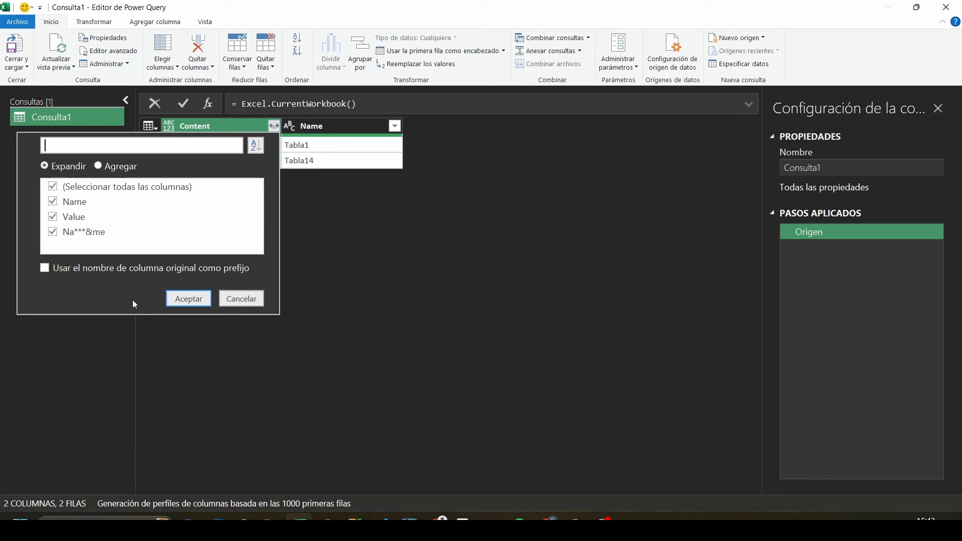
left_click(188, 300)
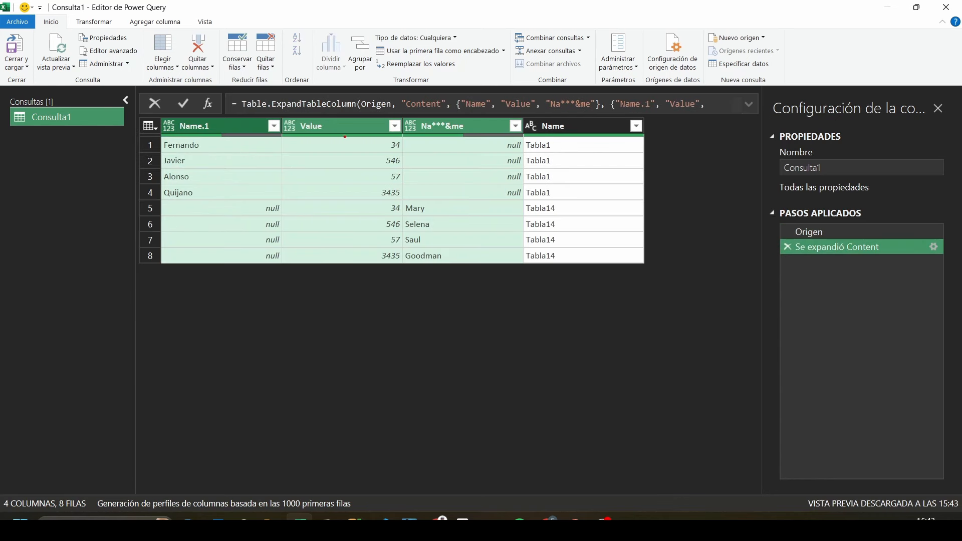
Step: Compare the expanded name and value columns, and delete the applied step that expanded Content
left_click_drag(332, 134, 331, 275)
left_click_drag(460, 134, 442, 289)
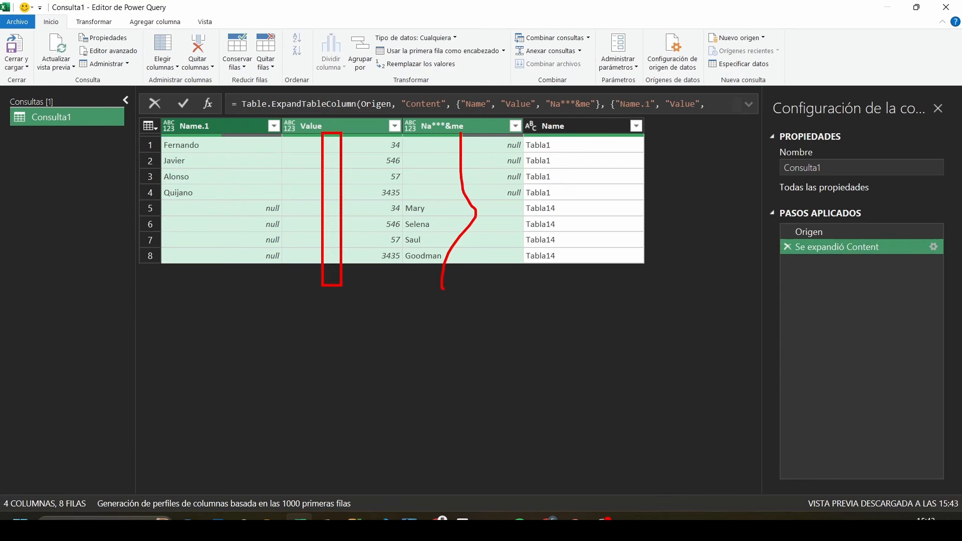
left_click_drag(238, 139, 238, 279)
mouse_move(176, 133)
left_mouse_down()
mouse_move(270, 142)
mouse_move(228, 124)
left_mouse_up()
mouse_move(390, 140)
left_mouse_down()
mouse_move(488, 120)
mouse_move(390, 115)
left_mouse_up()
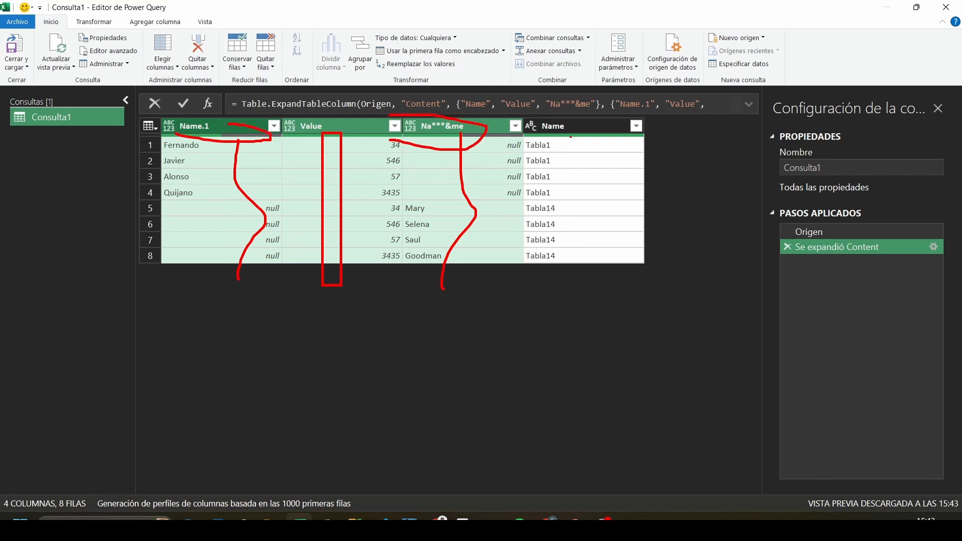
left_click_drag(509, 146, 653, 135)
key("Escape")
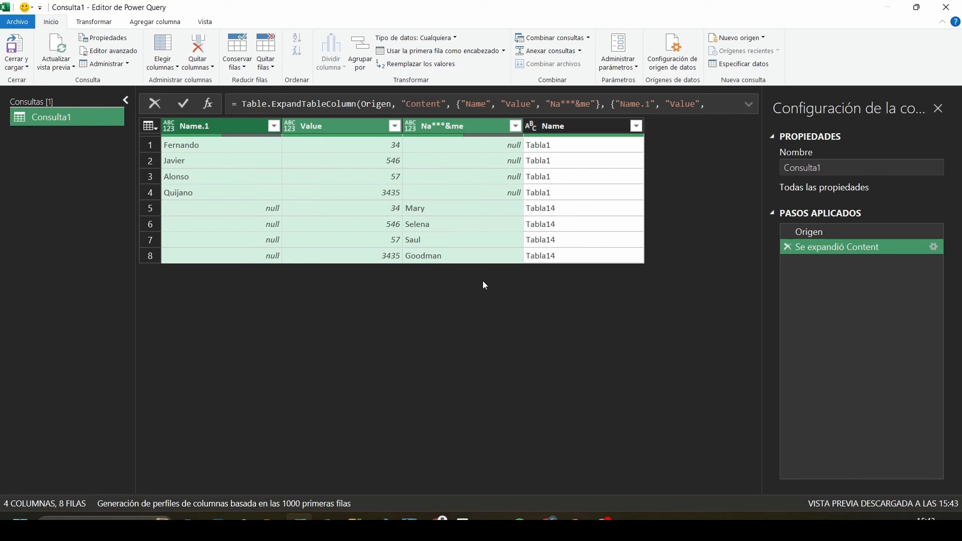
left_click(788, 247)
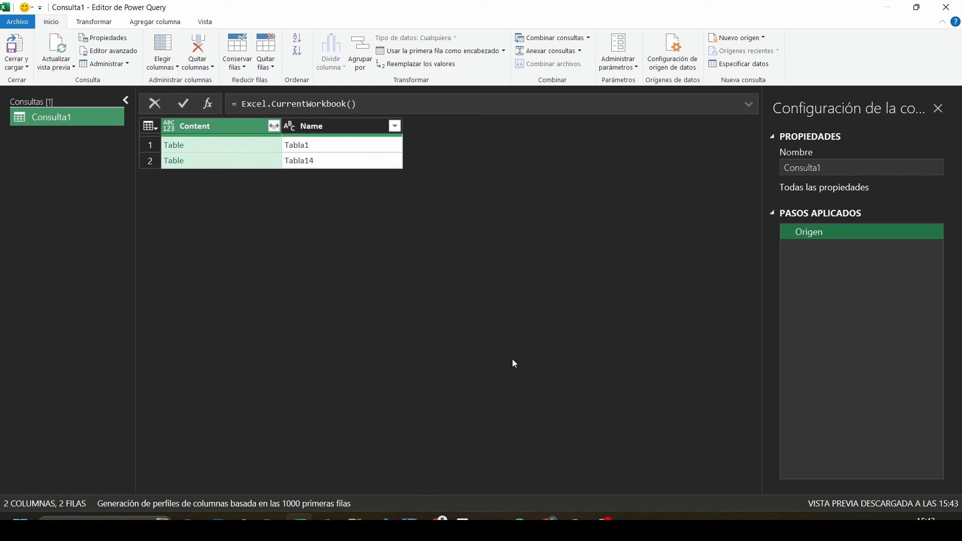
Step: Examine the Content column again by previewing the table nested in each row
key("ctrl+2")
left_click_drag(146, 122, 212, 178)
key("Escape")
left_click(191, 155)
left_click(204, 146)
left_click(203, 162)
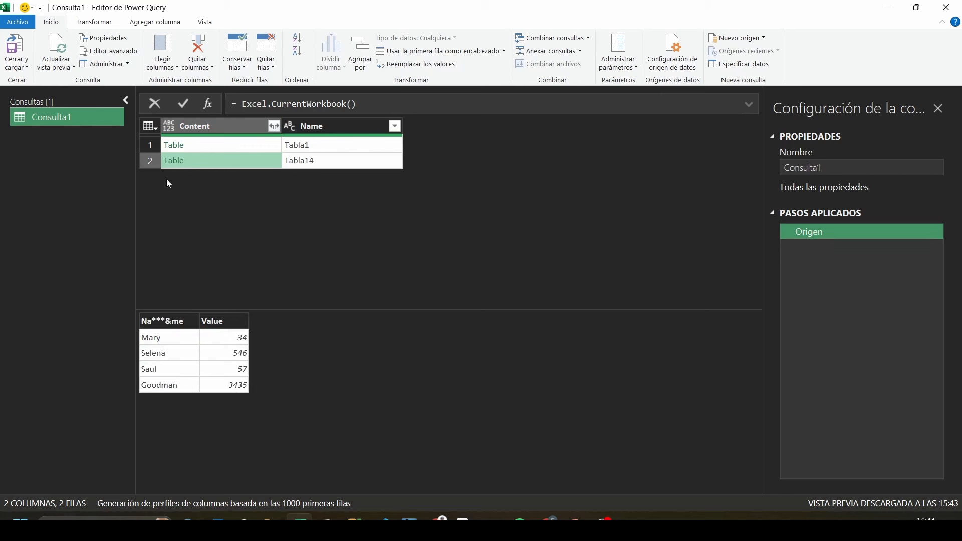
left_click(305, 221)
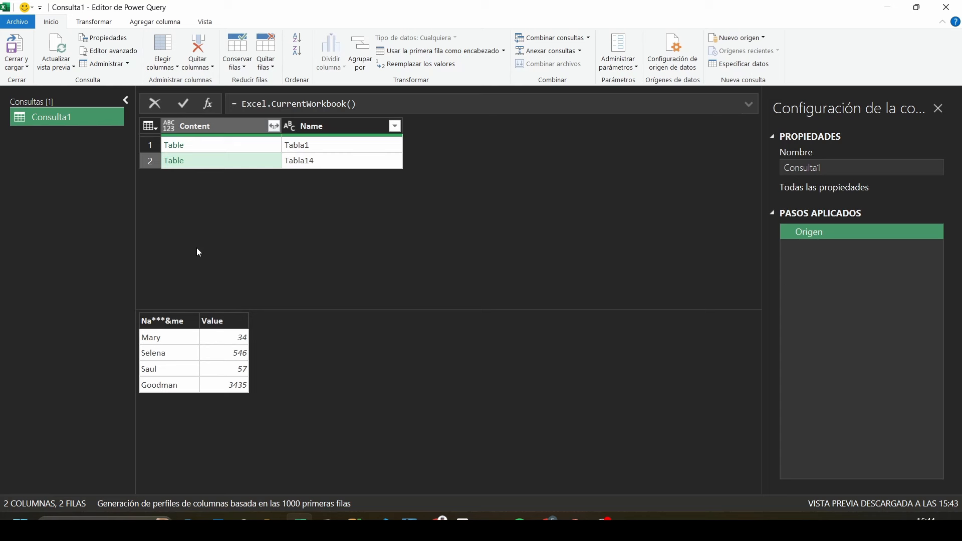
left_click(206, 20)
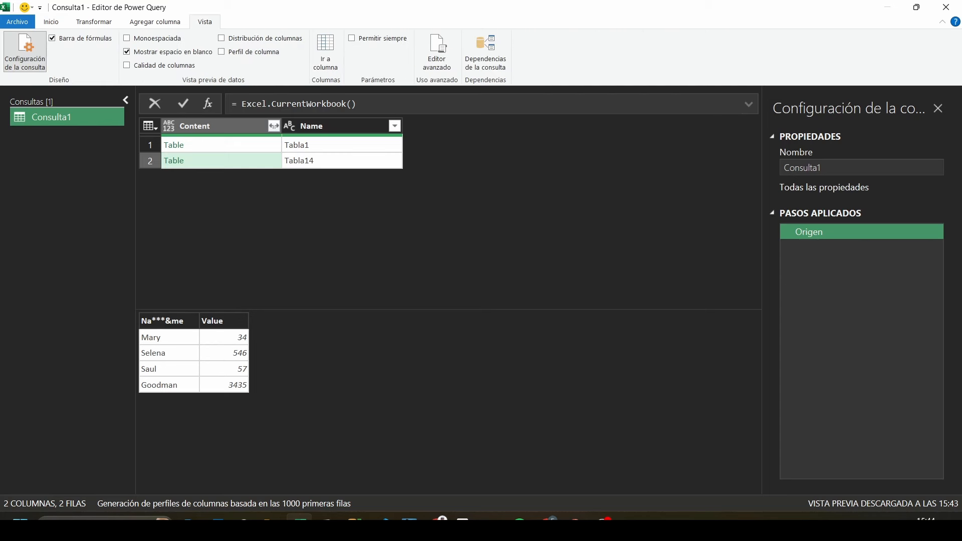
left_click(226, 146)
left_click(359, 146)
left_click(201, 160)
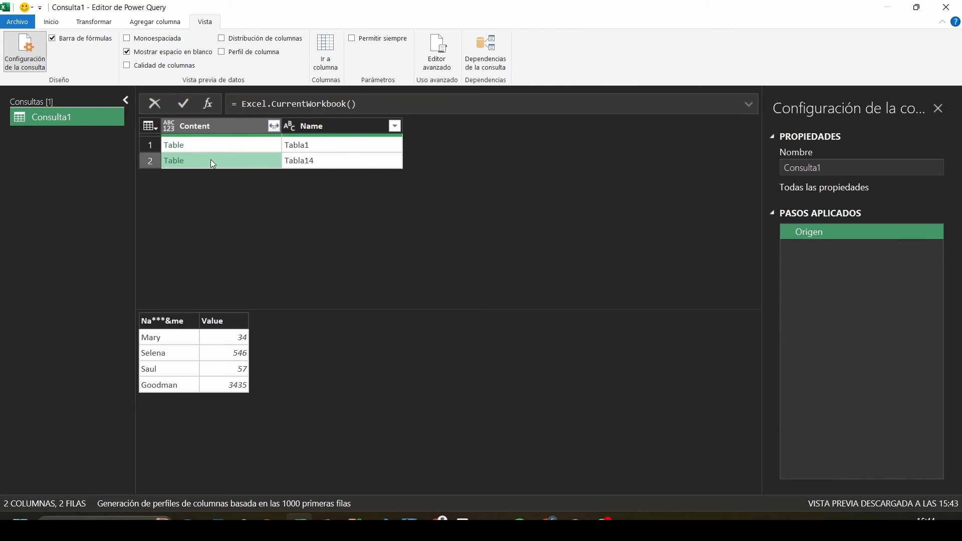
Step: Remove the Name column and preview both nested tables in the remaining Content column
left_click(329, 128)
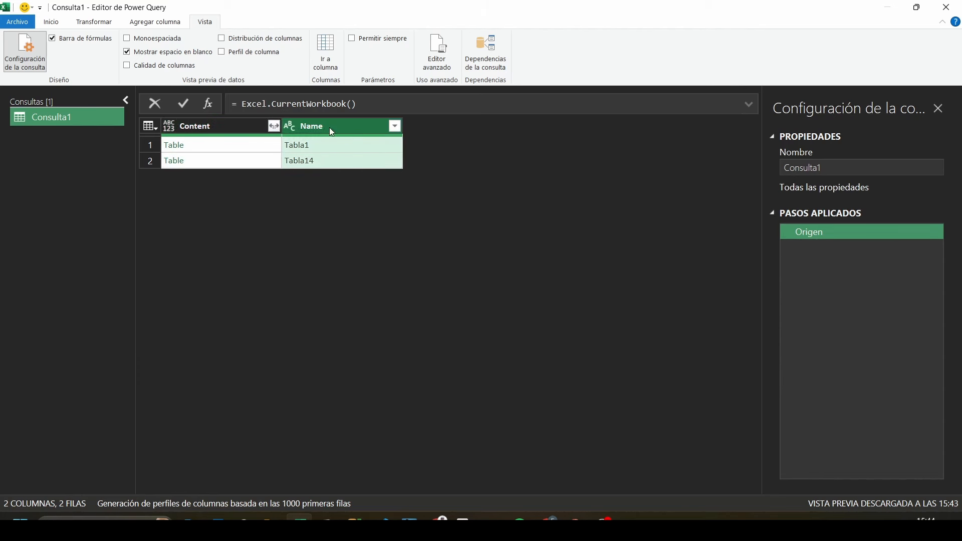
right_click(329, 128)
left_click(301, 141)
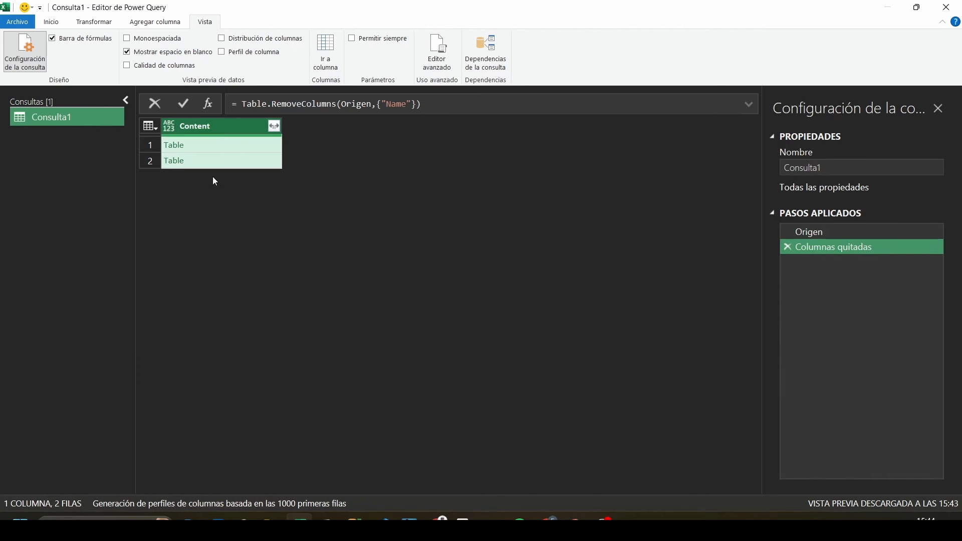
left_click(207, 161)
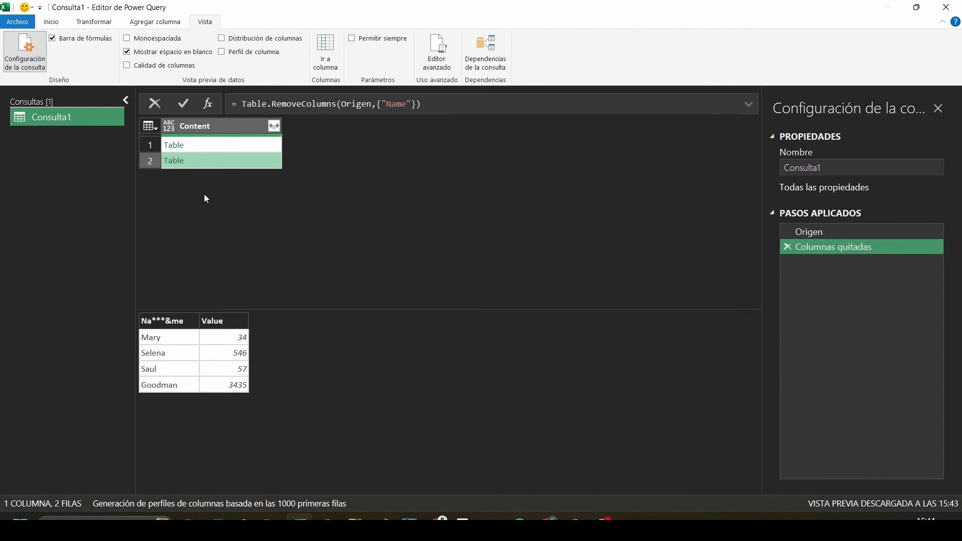
left_click(197, 149)
left_click(198, 161)
left_click(230, 146)
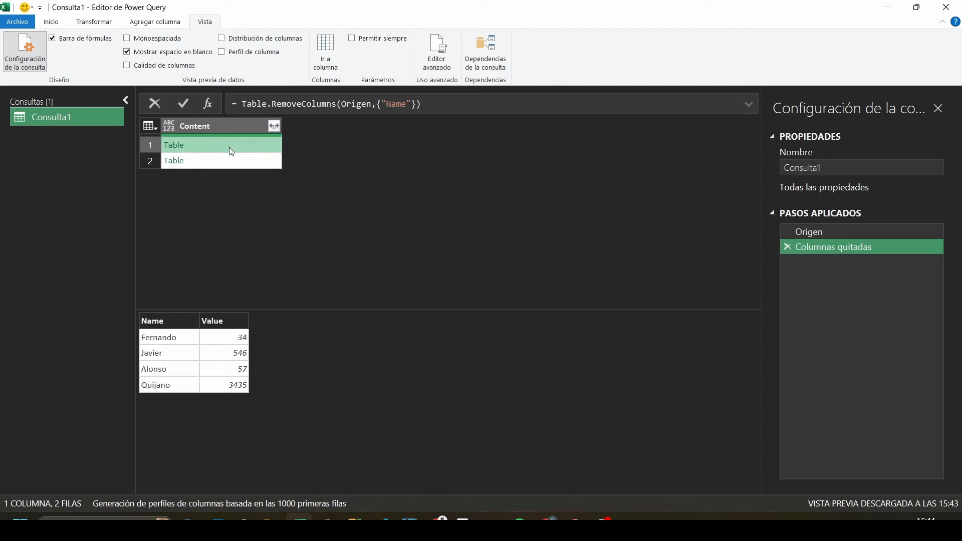
Step: Start a custom column named DataClean and shift its dialog so the Content column stays in view
left_click(156, 23)
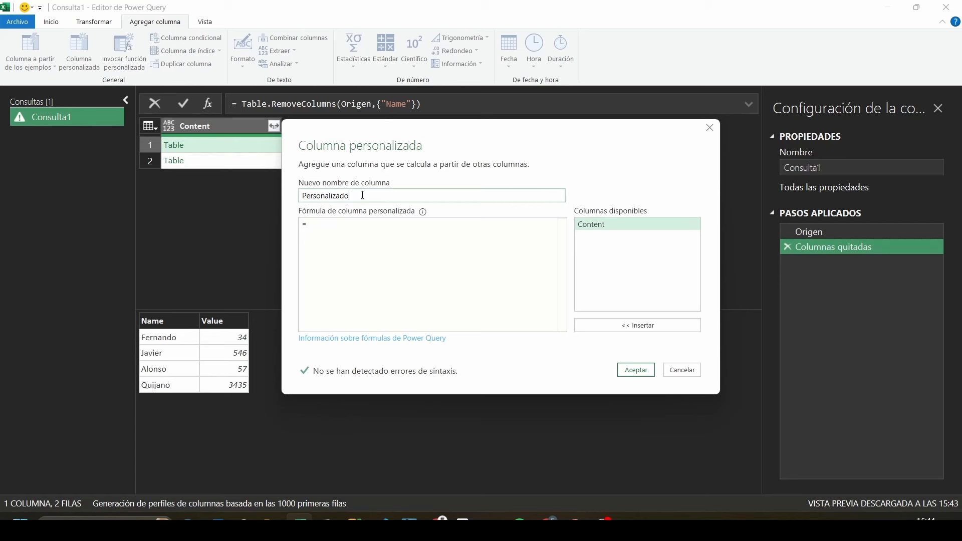
double_click(363, 195)
type("Data")
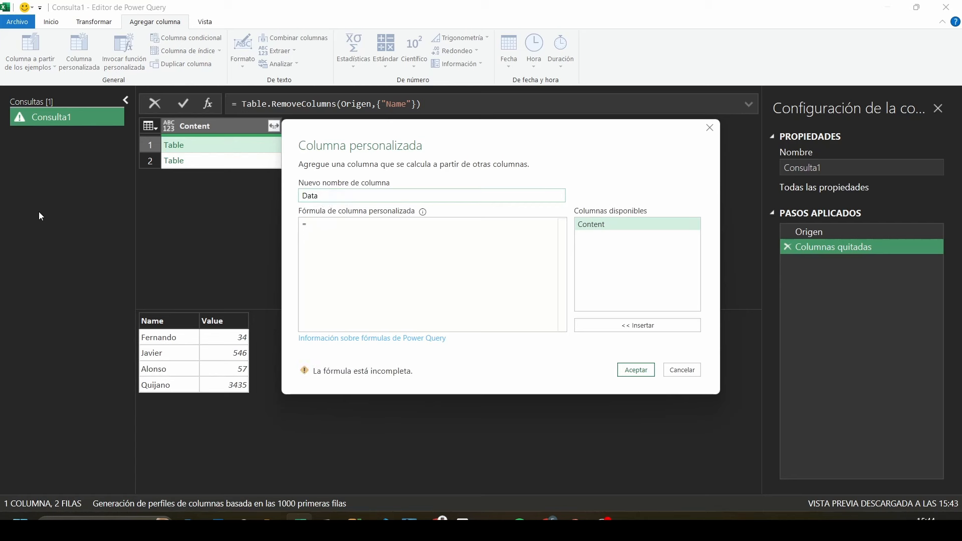
type("Clean")
key("BackSpace")
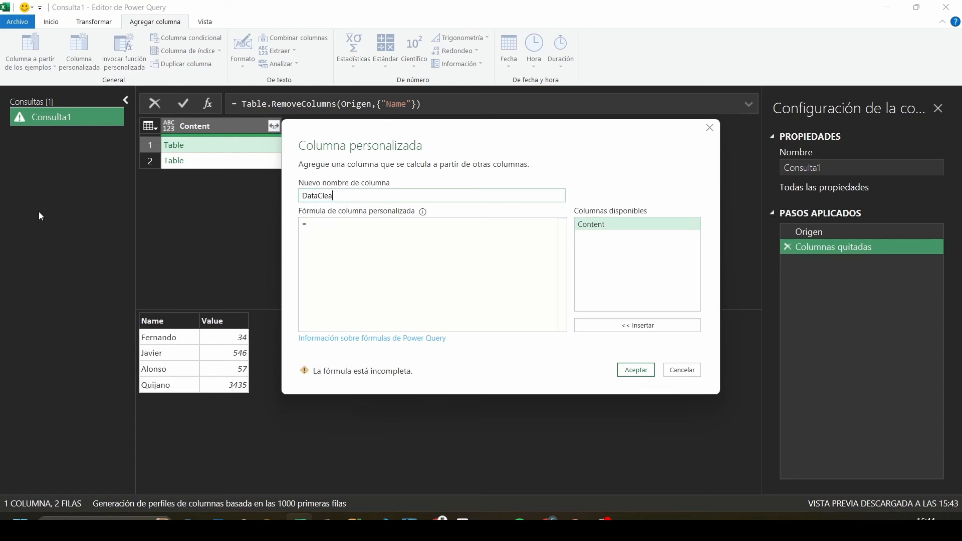
type("n")
left_click_drag(400, 135, 463, 98)
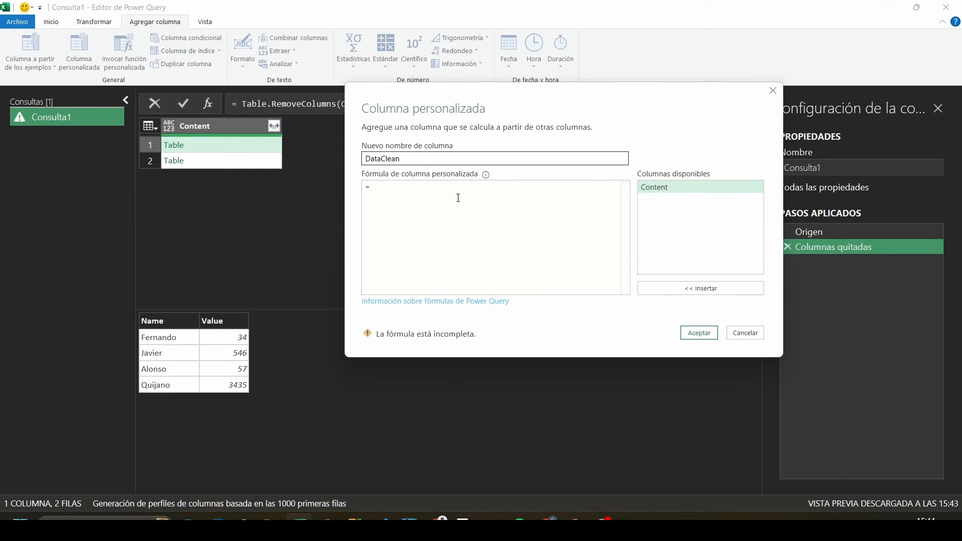
Step: Lay out an empty let … in expression in the DataClean formula, with blank lines between the two keywords
left_click(483, 236)
type("let")
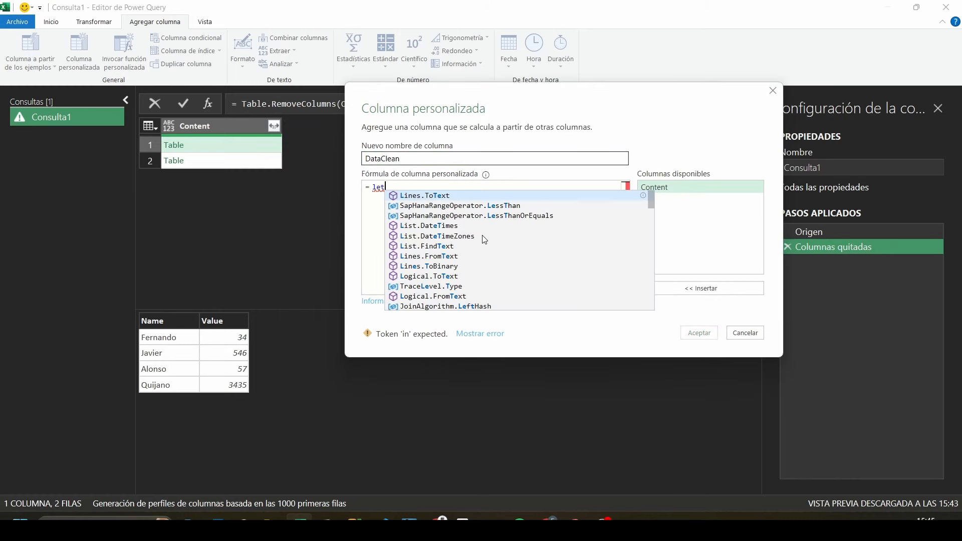
key("Escape")
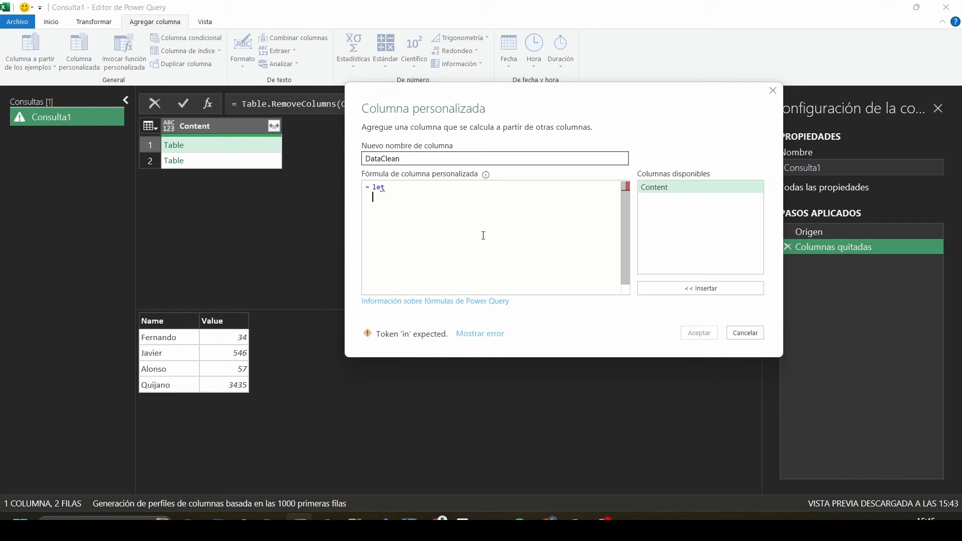
key("Return")
key("Return")
type("in")
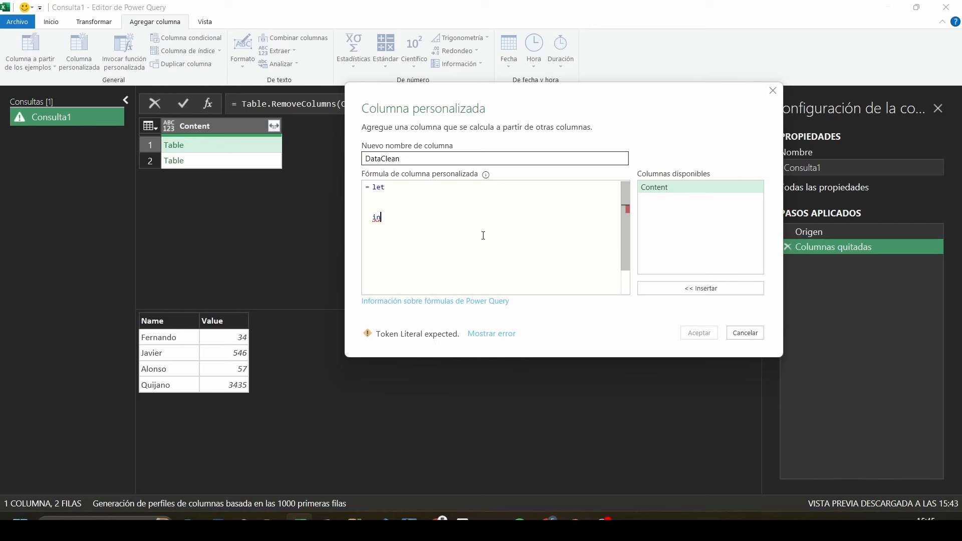
key("Return")
key("Return")
Step: Define the variable headers_tb inside the let block as Table.ColumnNames([Content])
left_click(390, 195)
type("headers")
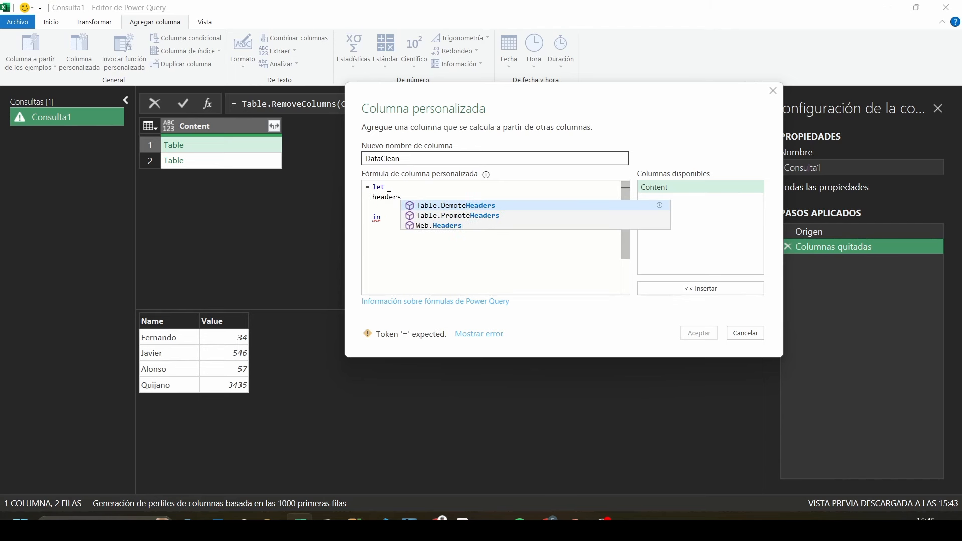
type("_t")
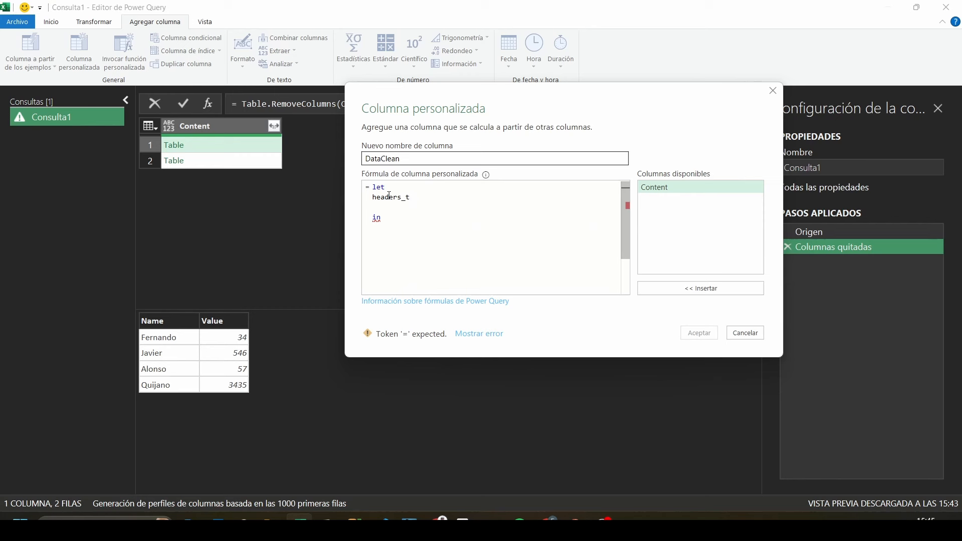
type("b=Table")
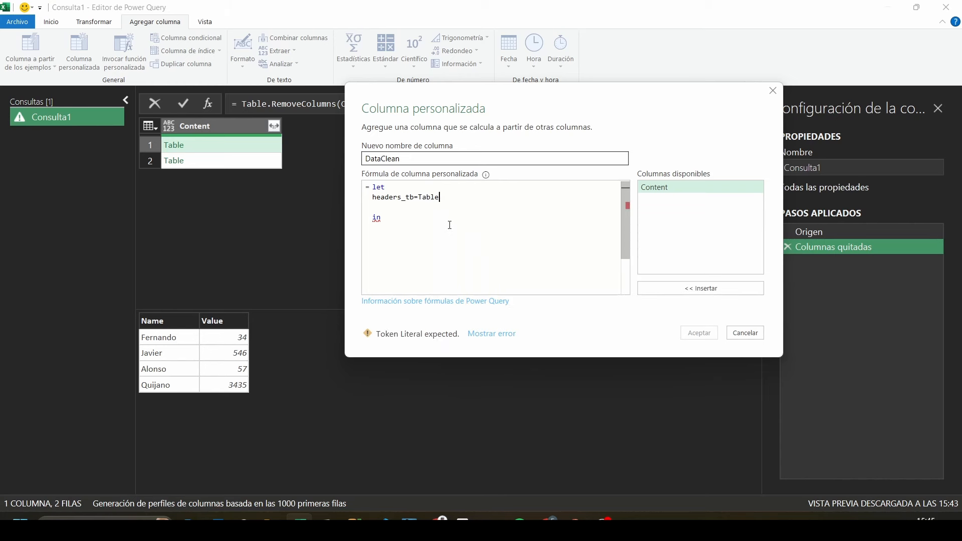
type(".Col")
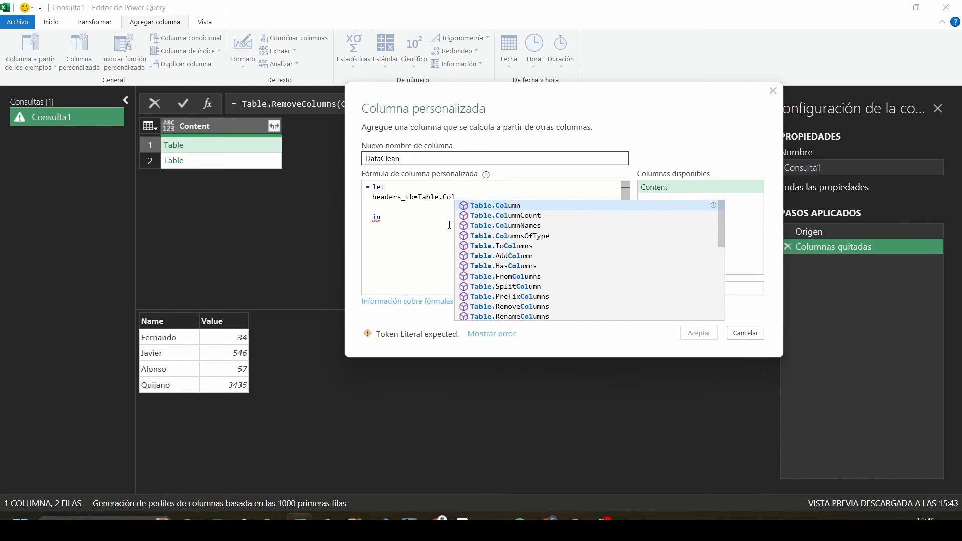
key("Down")
key("Down")
key("Return")
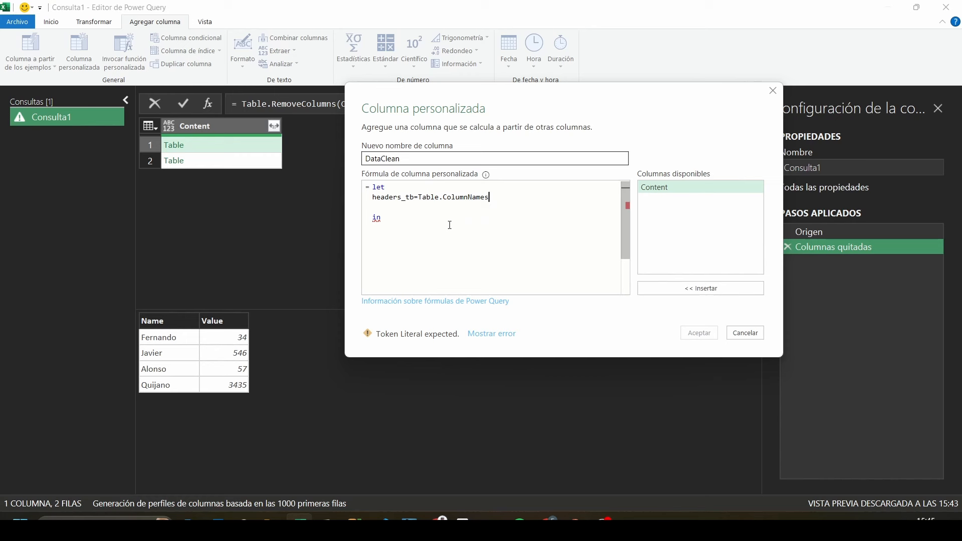
type("(")
double_click(654, 189)
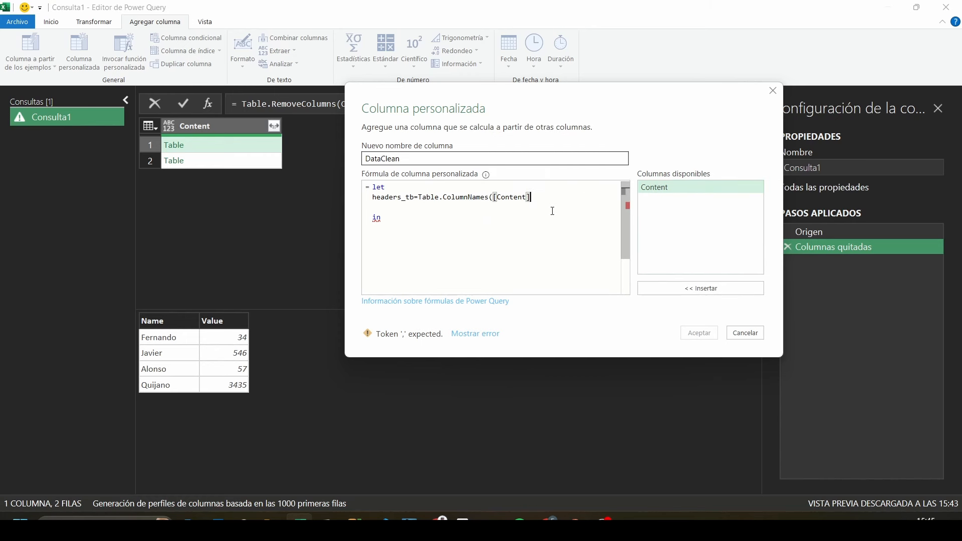
type(")")
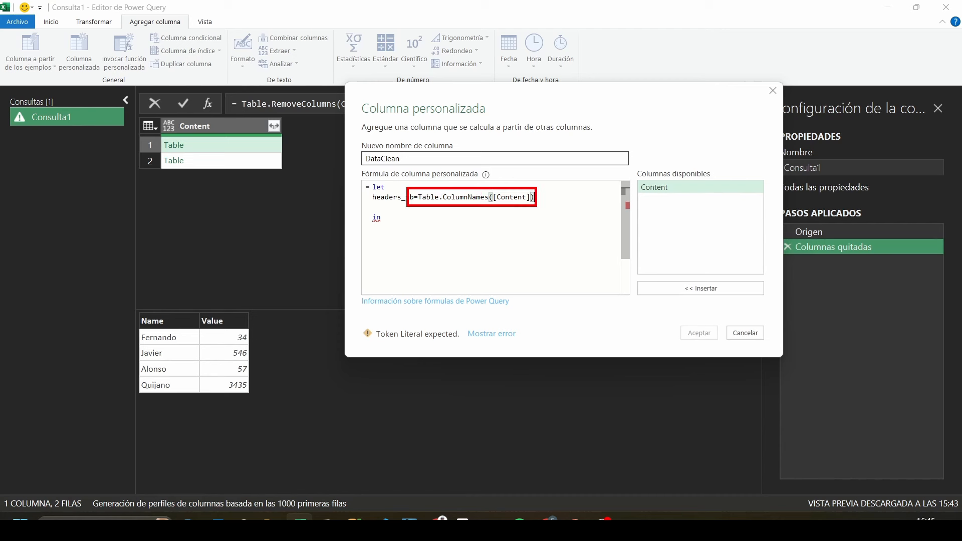
left_click_drag(415, 201, 440, 201)
mouse_move(214, 122)
left_mouse_down()
mouse_move(162, 129)
mouse_move(234, 124)
mouse_move(174, 131)
left_mouse_up()
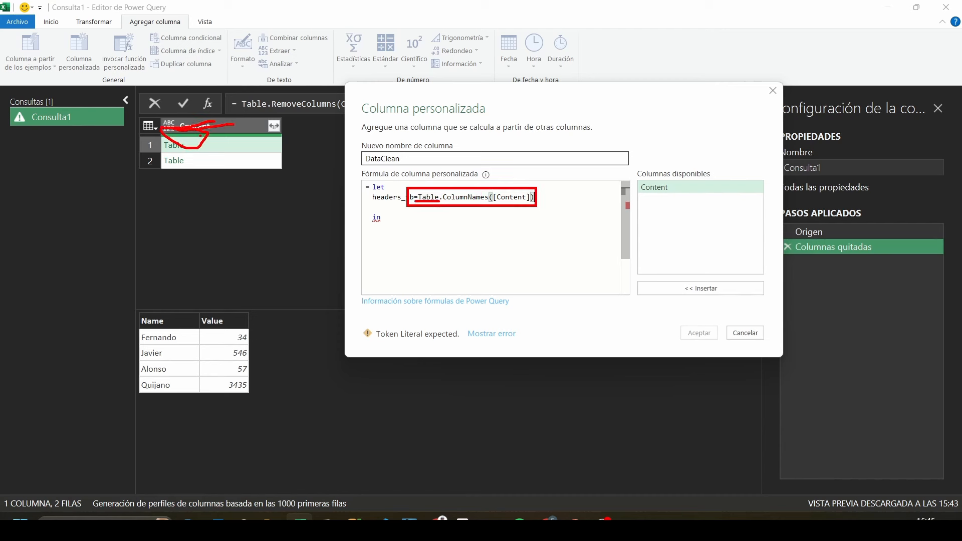
mouse_move(205, 158)
left_mouse_down()
mouse_move(151, 171)
mouse_move(232, 163)
left_mouse_up()
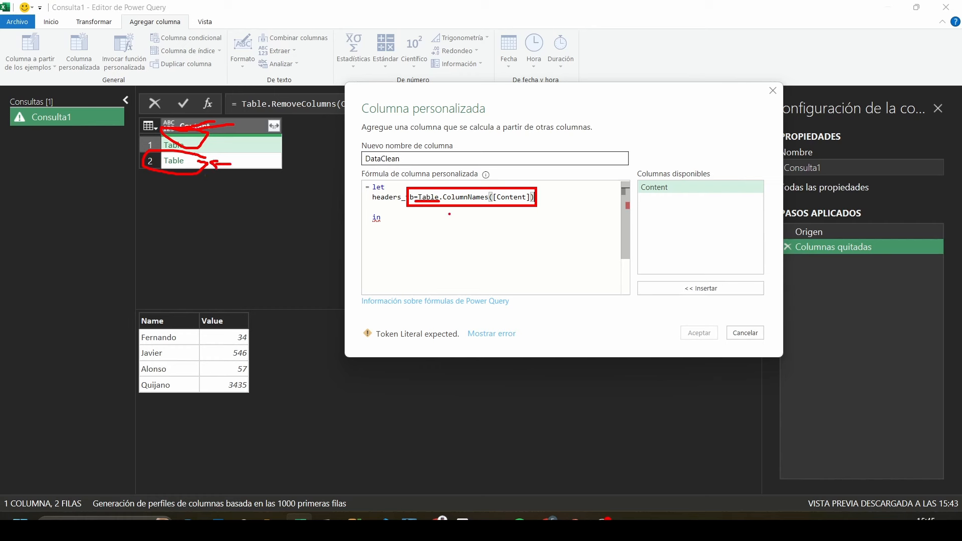
key("Escape")
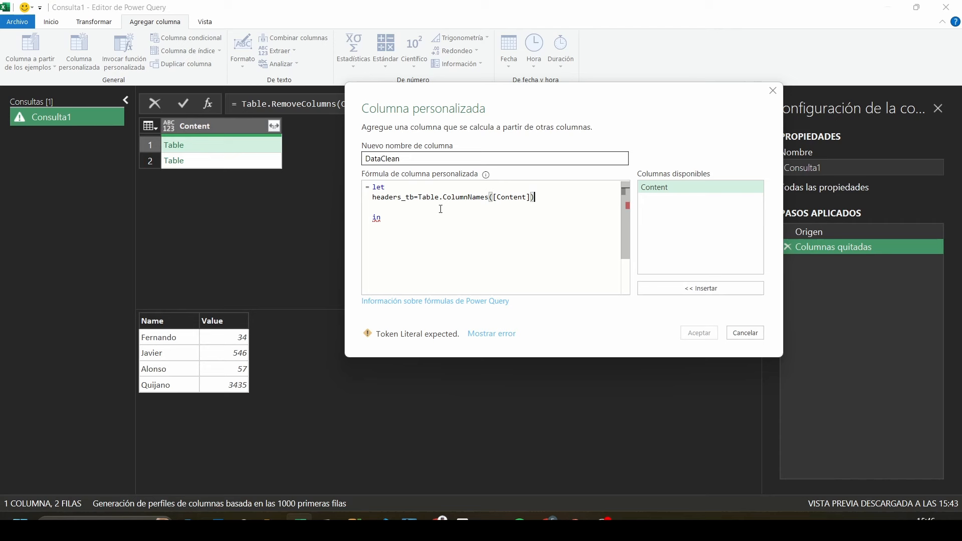
Step: Return headers_tb after the in keyword and create the DataClean column
double_click(389, 198)
key("ctrl+c")
left_click(400, 227)
key("ctrl+v")
left_click(694, 336)
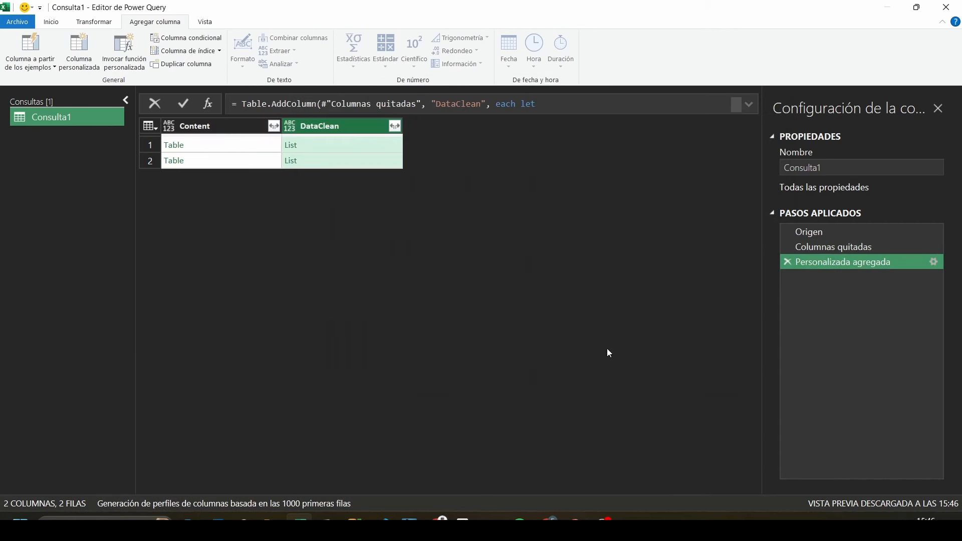
Step: Preview the list of header names nested in each row of the DataClean column and compare the lists
key("ctrl+2")
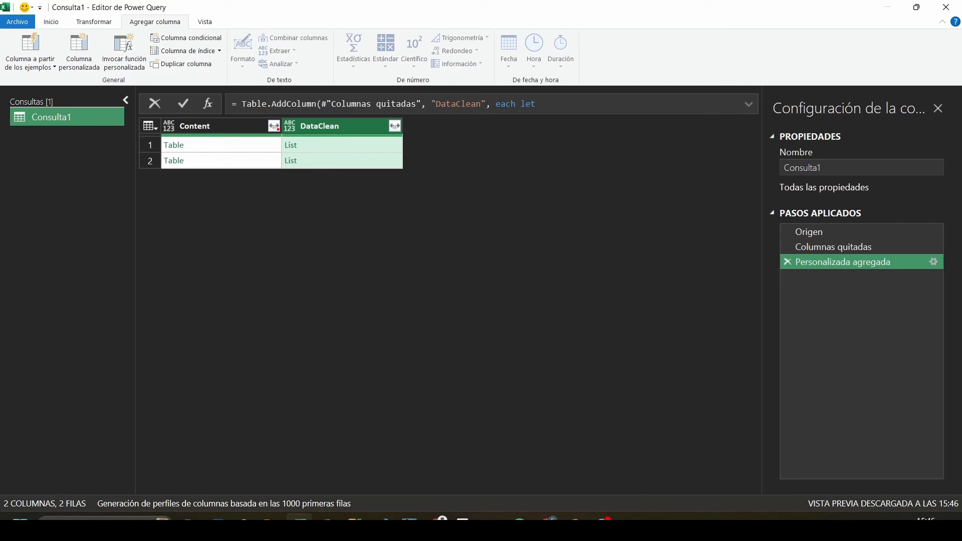
left_click_drag(277, 129, 344, 188)
left_click_drag(317, 165, 328, 154)
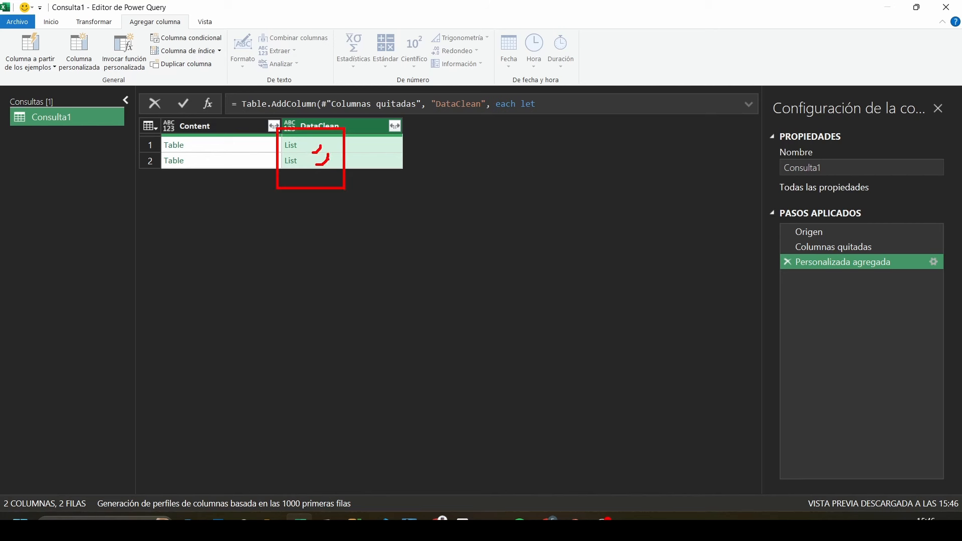
key("Escape")
left_click(309, 144)
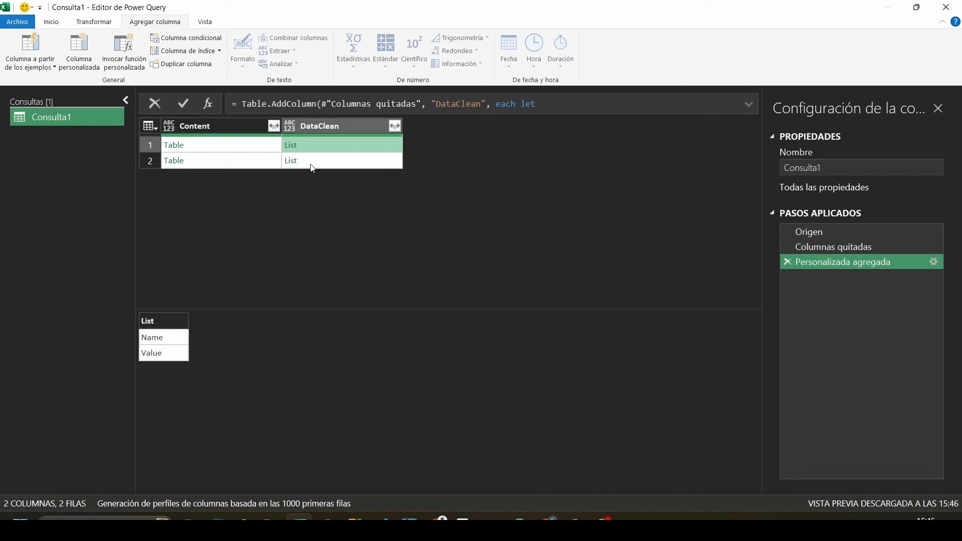
left_click(183, 146)
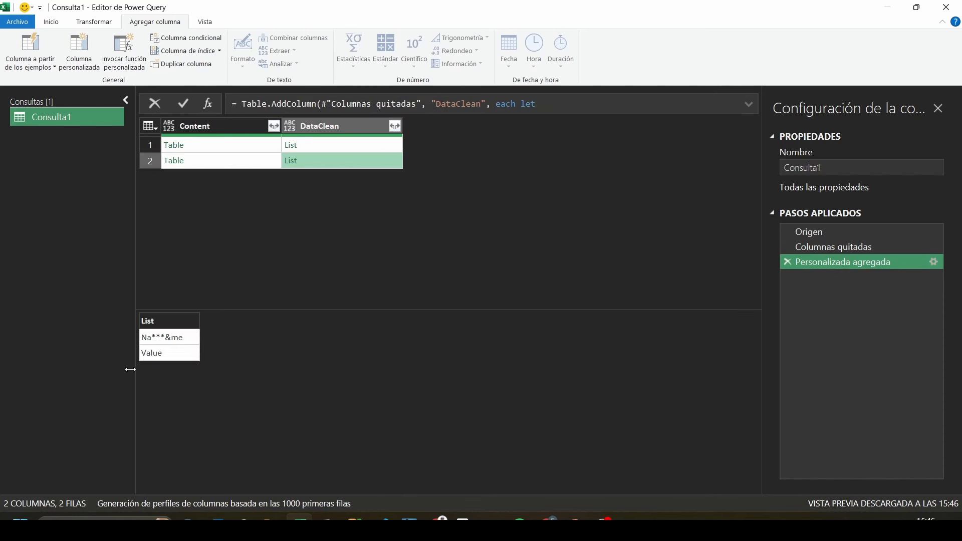
key("ctrl+2")
left_click_drag(121, 314, 201, 358)
mouse_move(149, 346)
left_mouse_down()
mouse_move(196, 331)
mouse_move(130, 333)
left_mouse_up()
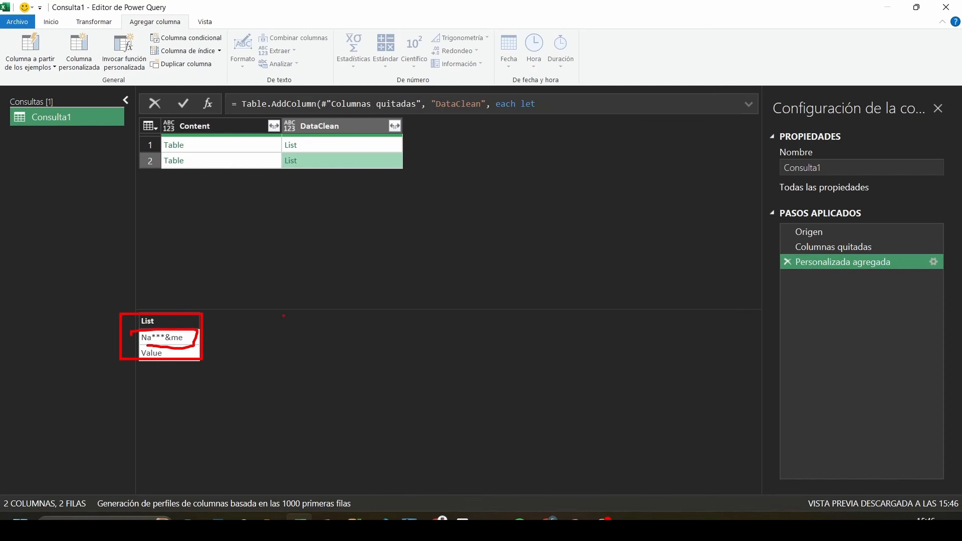
key("Escape")
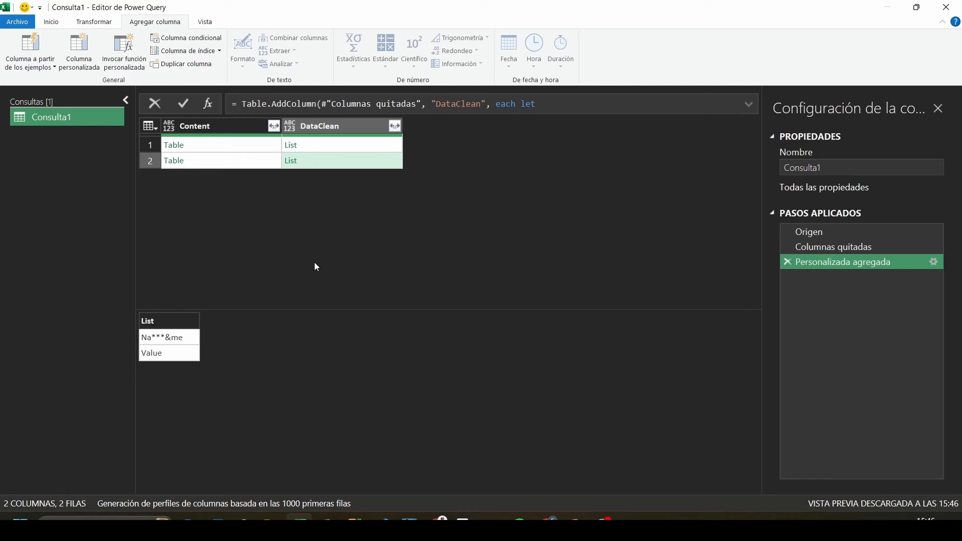
Step: Open the query in the Advanced Editor and indent the headers_tb=Table.ColumnNames([Content]) line by eight levels
left_click(205, 21)
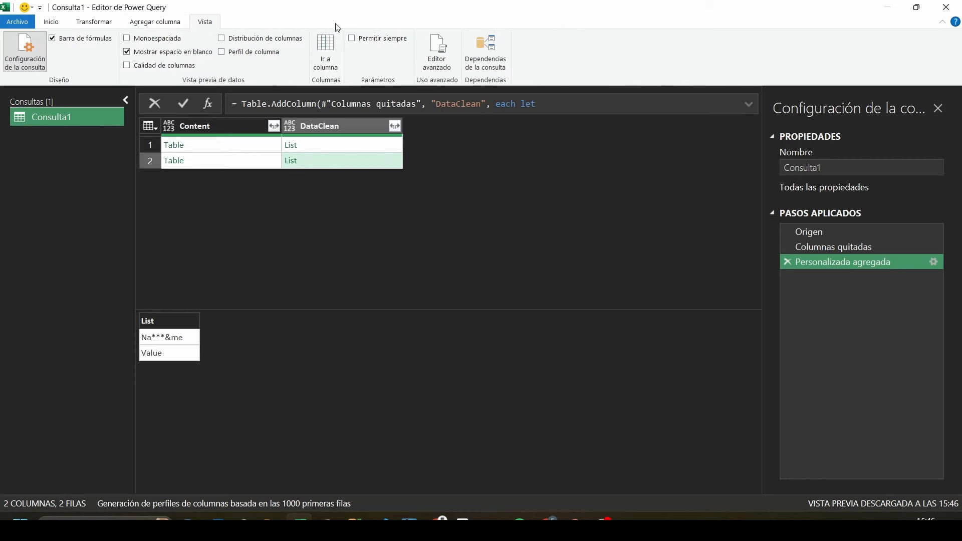
left_click(443, 51)
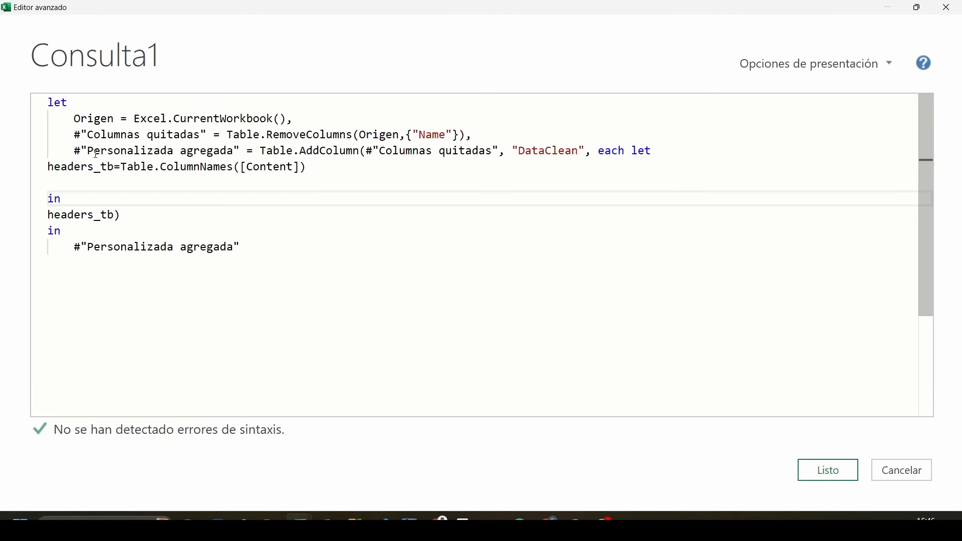
left_click(240, 157)
left_click(240, 164)
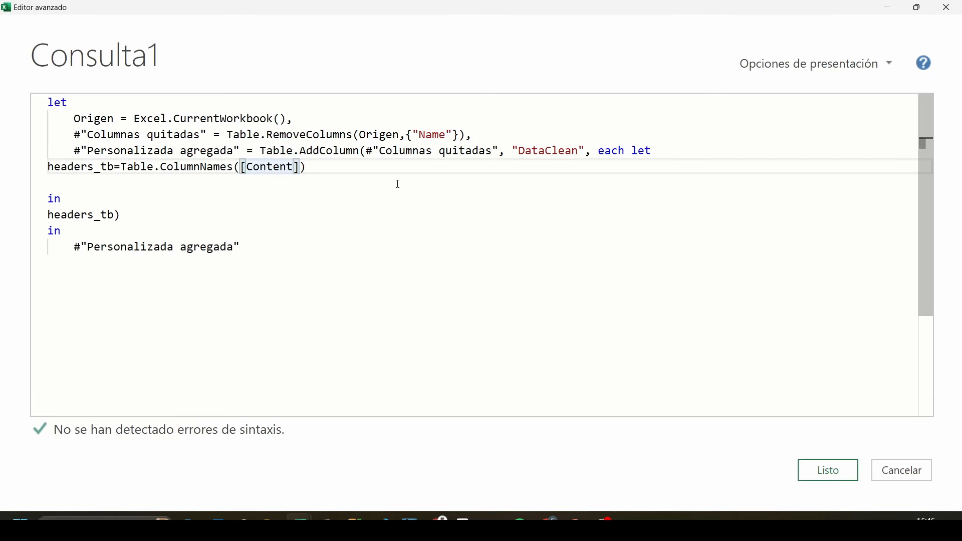
left_click(49, 167)
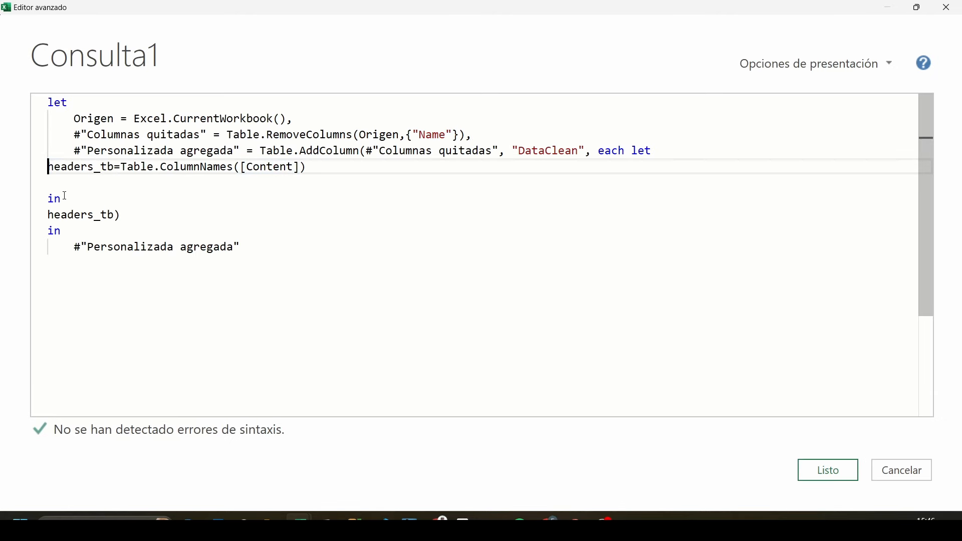
key("Tab")
key("Tab")
key("Tab")
key("Tab")
key("Tab")
key("Tab")
key("Tab")
key("Tab")
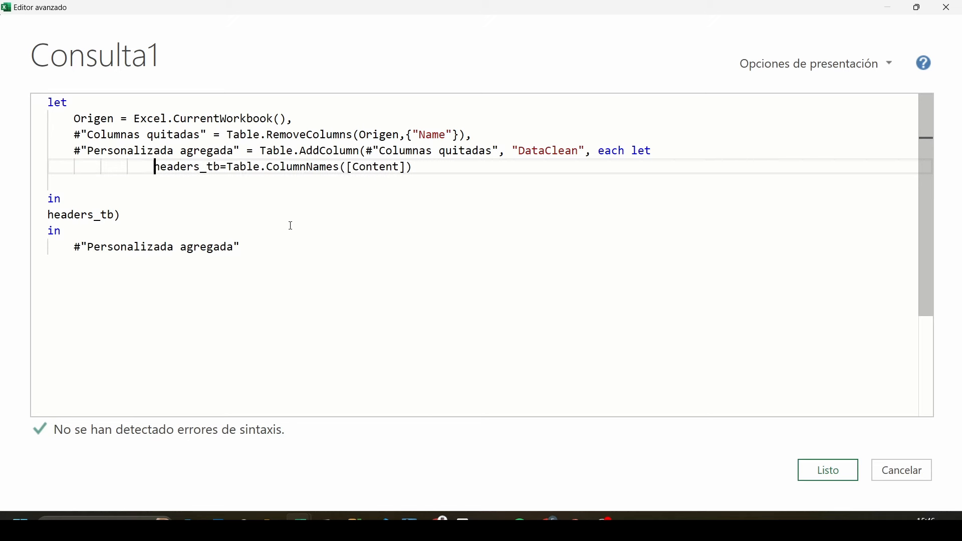
Step: Move the inner let onto its own line after a blank line below each, indented three levels
left_click(631, 150)
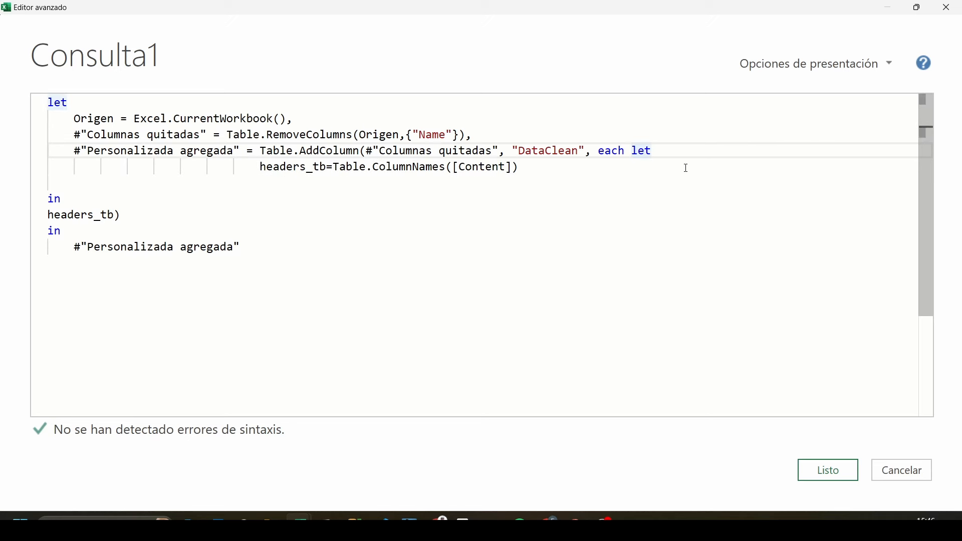
key("Return")
key("Return")
key("shift+Tab")
key("Tab")
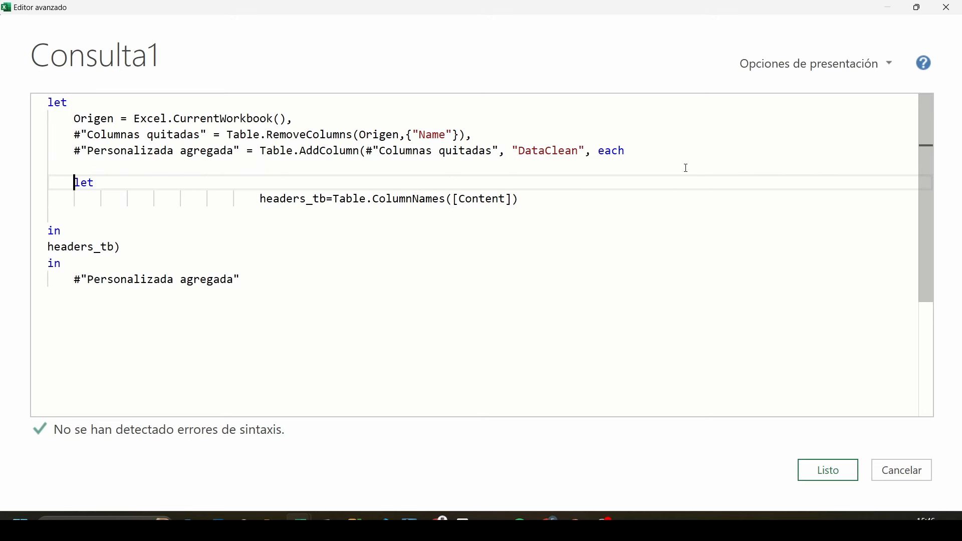
key("Tab")
key("Tab")
Step: Indent the inner in keyword and the headers_tb result line below it by four levels
left_click_drag(48, 232, 122, 248)
key("Tab")
key("Tab")
key("Tab")
key("Tab")
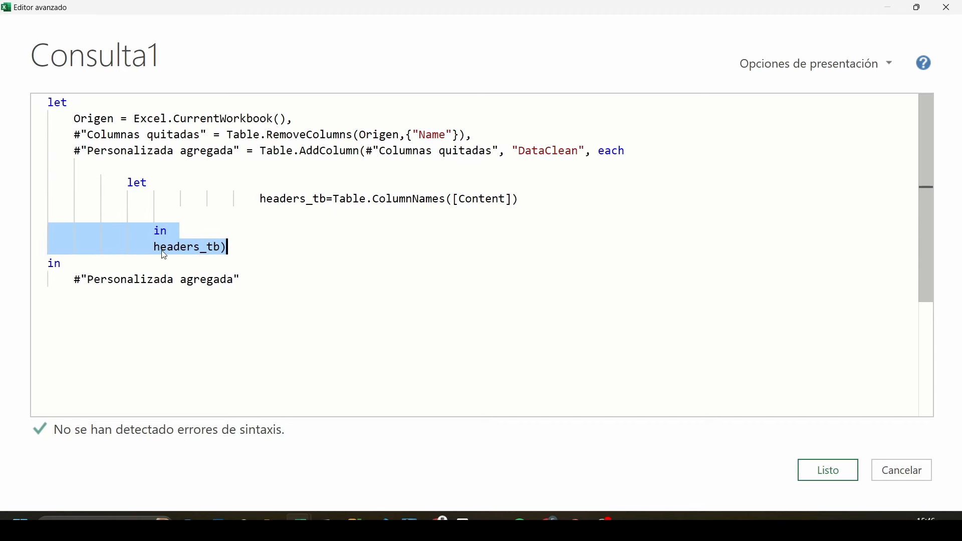
Step: Put the closing parenthesis of Table.AddColumn on its own line after a blank line, and select the inner let and headers_tb definition lines
left_click(165, 231)
left_click(218, 259)
left_click(222, 247)
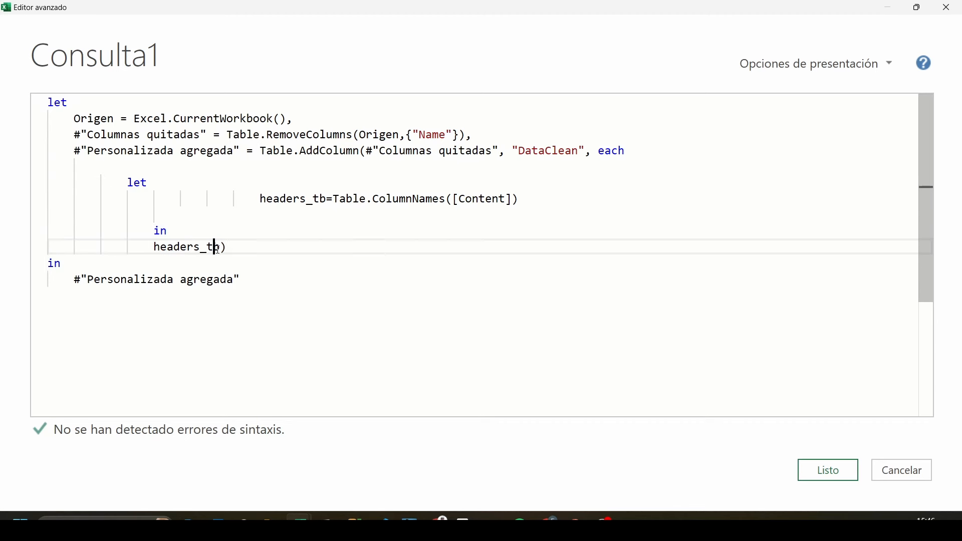
key("Return")
key("Return")
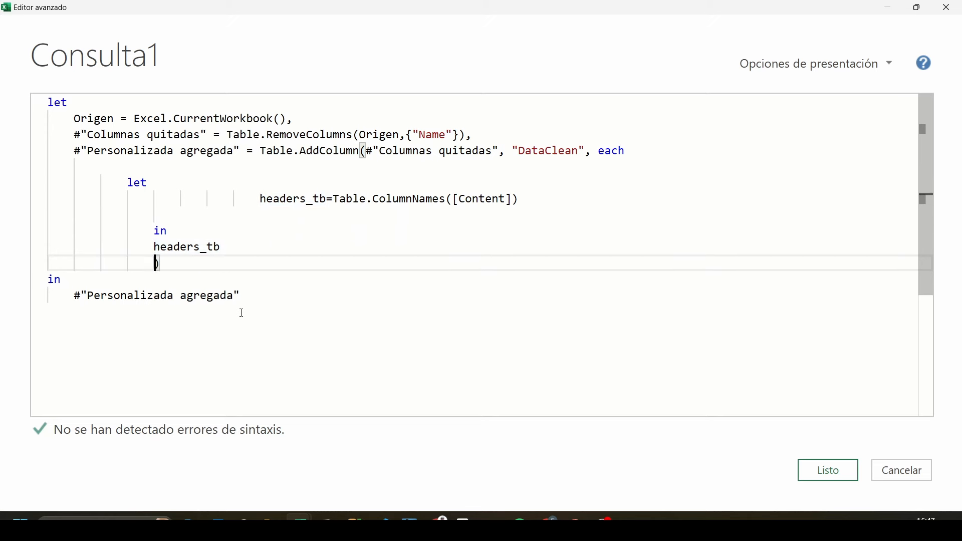
left_click_drag(127, 187, 154, 214)
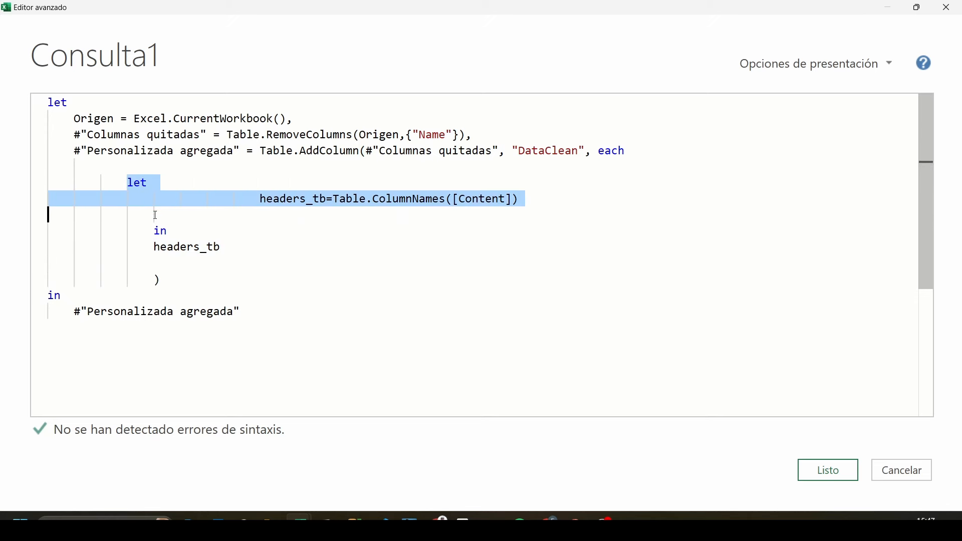
Step: Reduce the indentation of the headers_tb=Table.ColumnNames([Content]) line to five levels
left_click(149, 199)
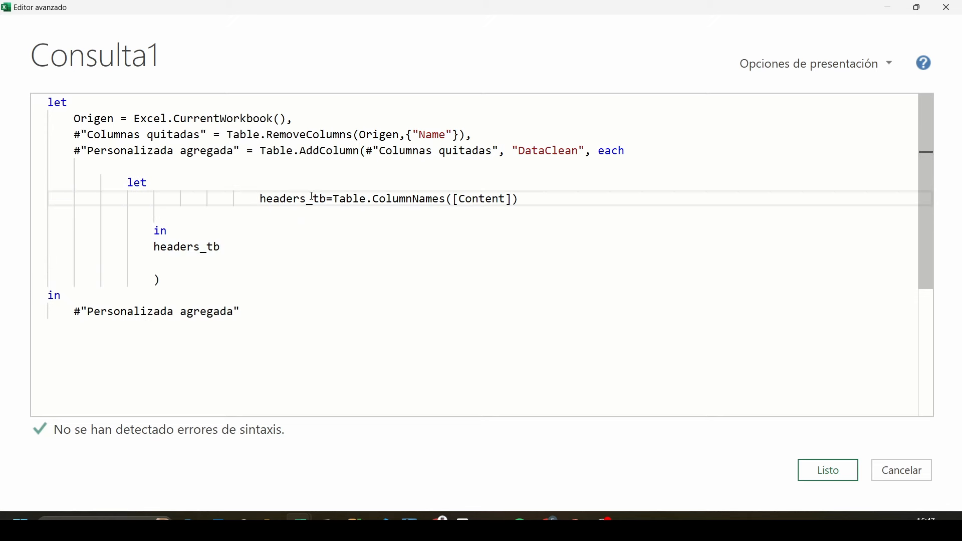
left_click(257, 199)
key("BackSpace")
key("BackSpace")
key("BackSpace")
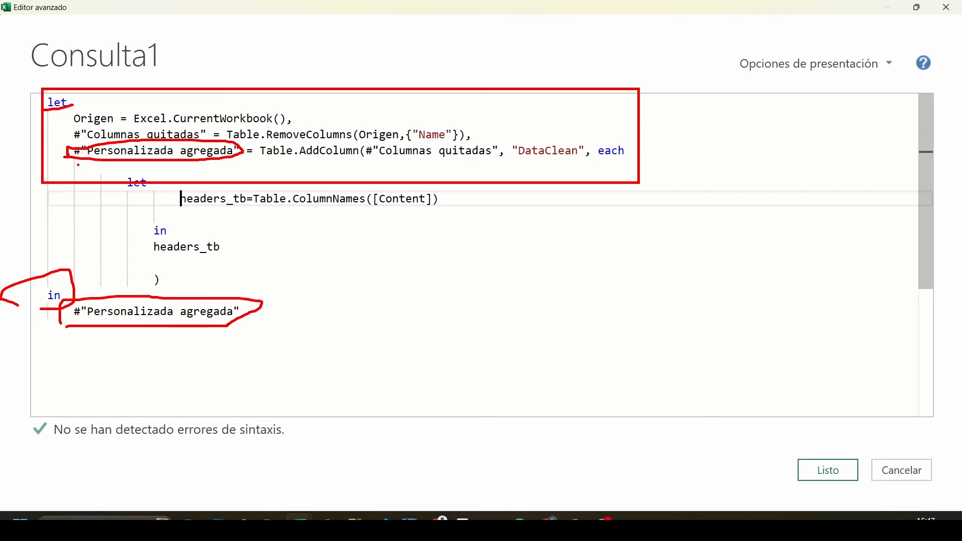
Step: End the headers_tb definition with a comma and start a new headers_clean= definition on the line below it
key("End")
type(",")
key("Return")
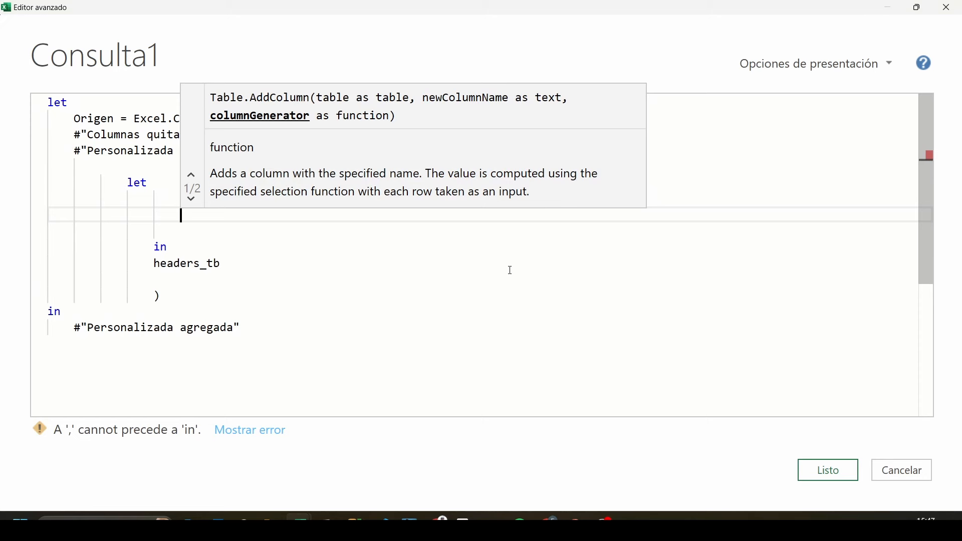
key("Escape")
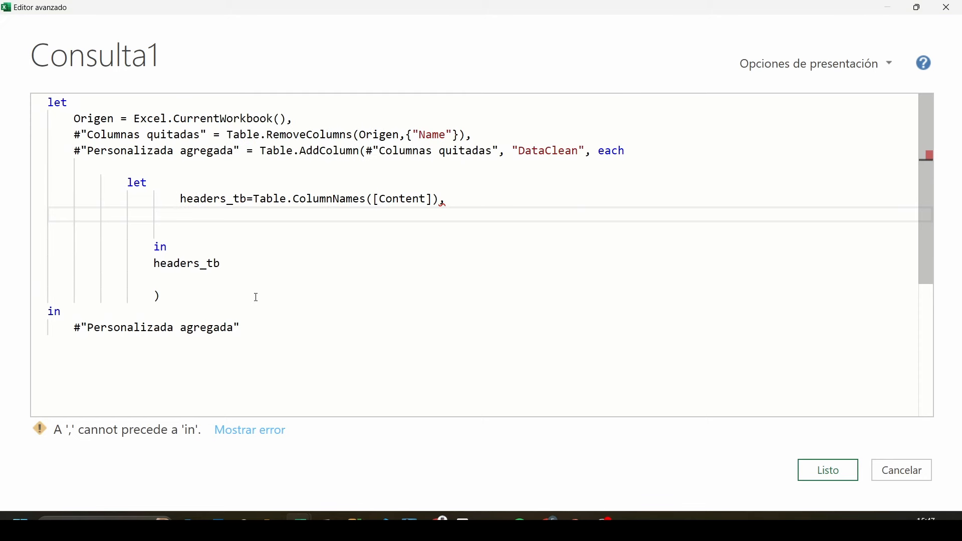
type("head")
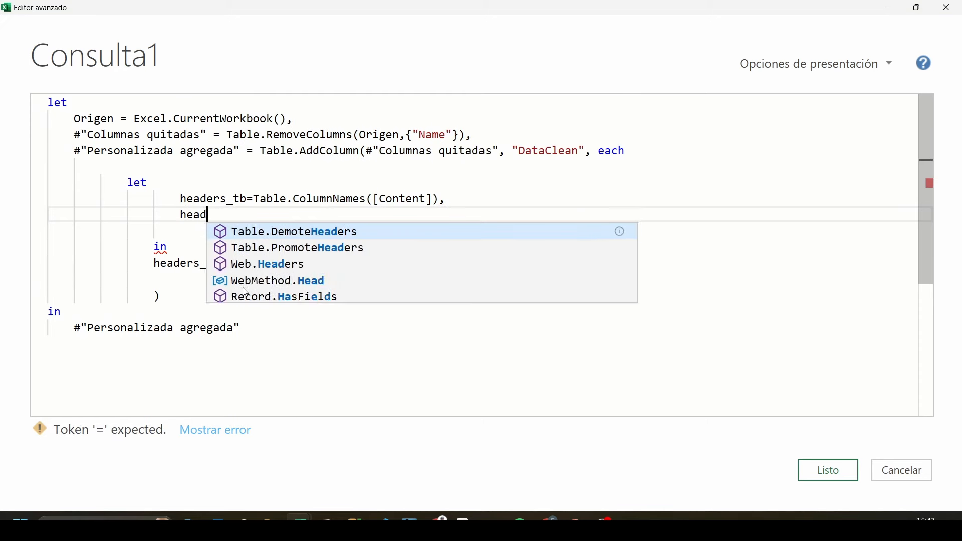
type("ers_clena")
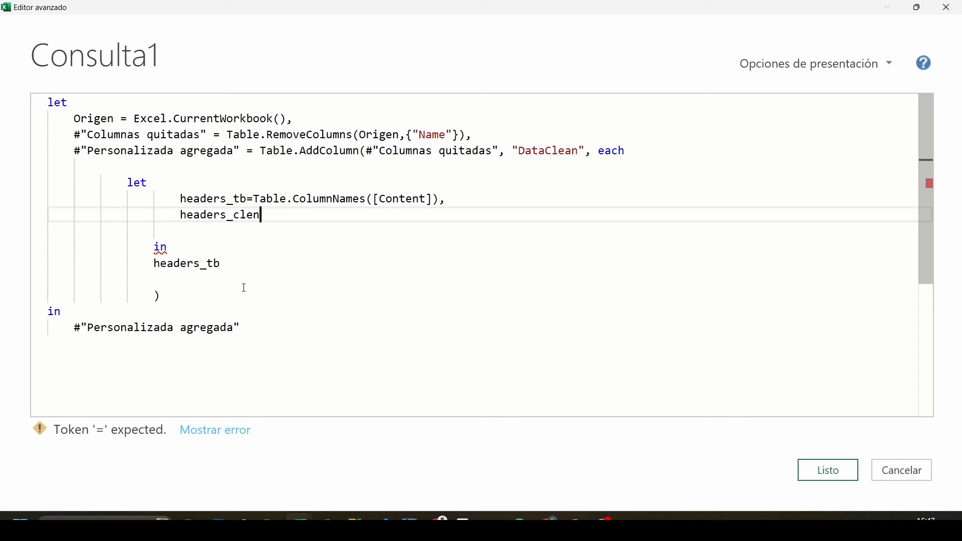
key("BackSpace")
key("BackSpace")
type("an=")
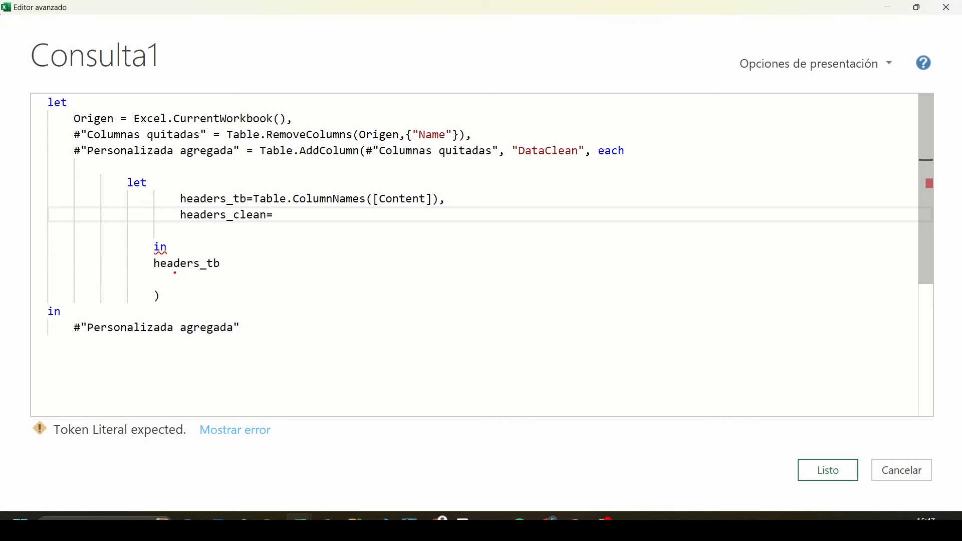
left_click_drag(179, 181, 445, 216)
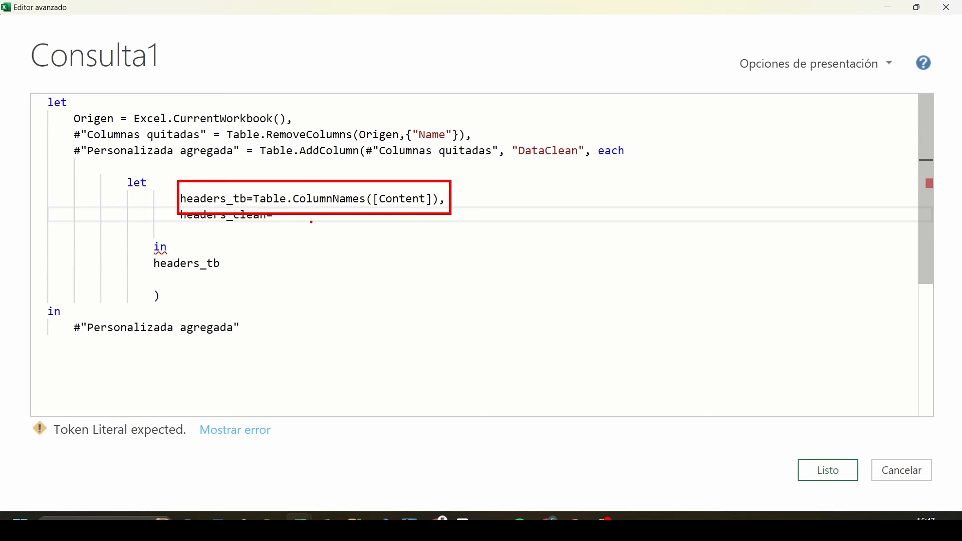
key("Escape")
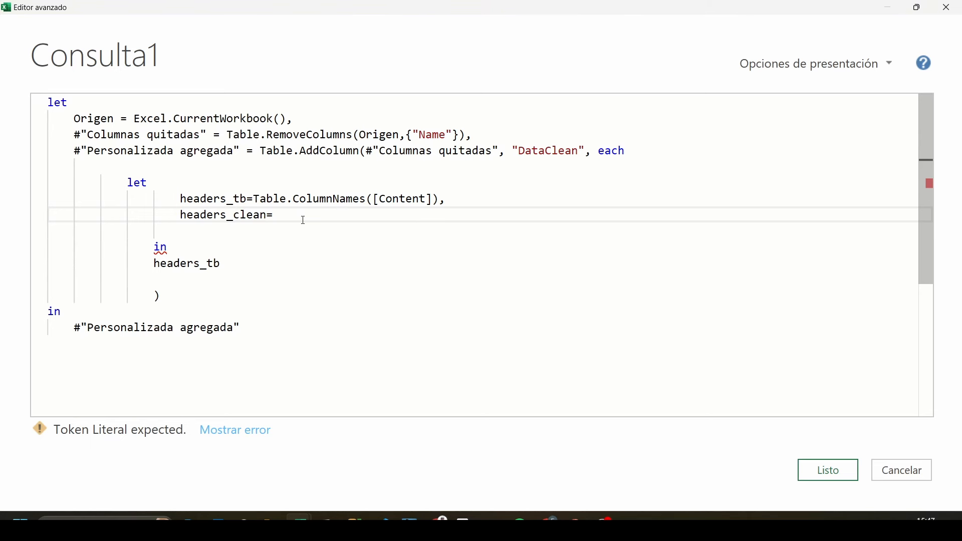
Step: Assign headers_clean a List.Transform call that takes headers_tb as its list and begins its transform argument with each
type("List")
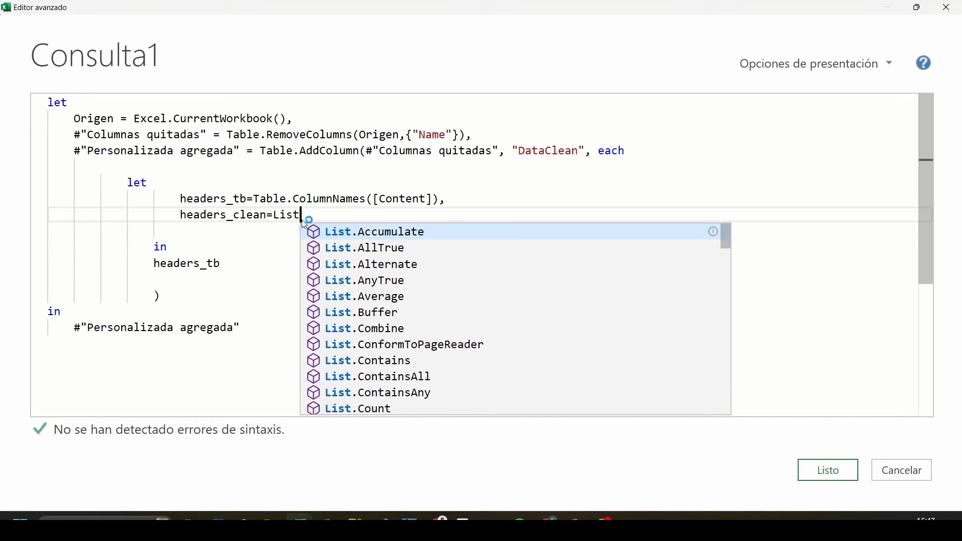
type(".Tran")
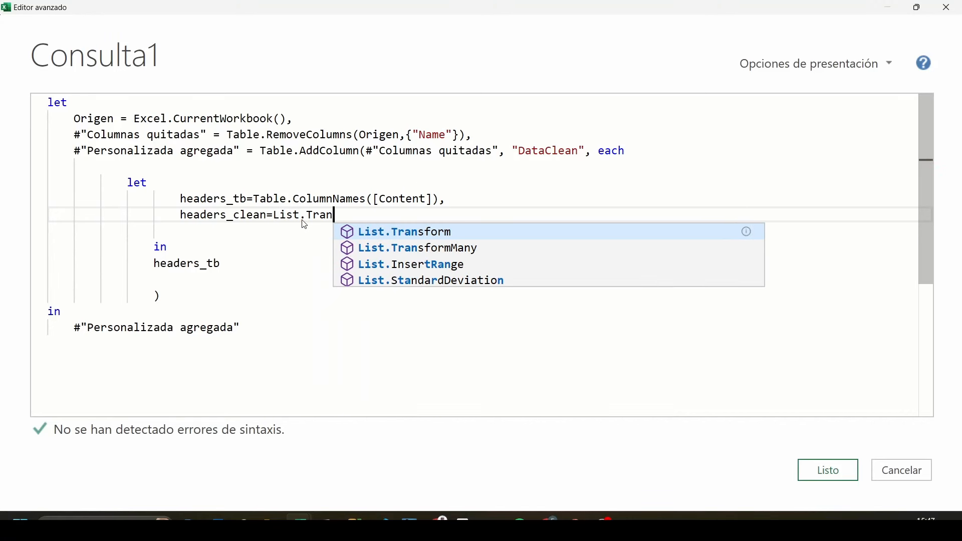
type("sform(")
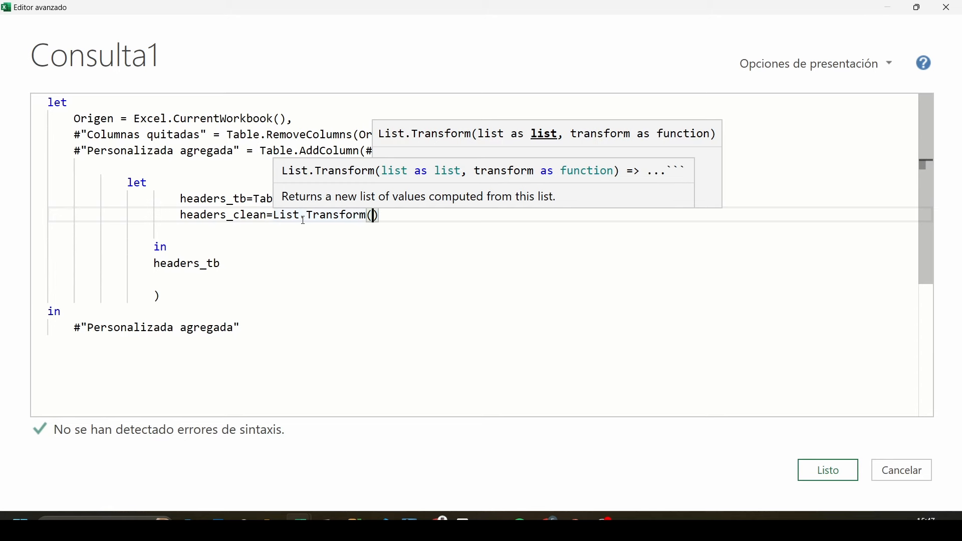
type("headers_clean")
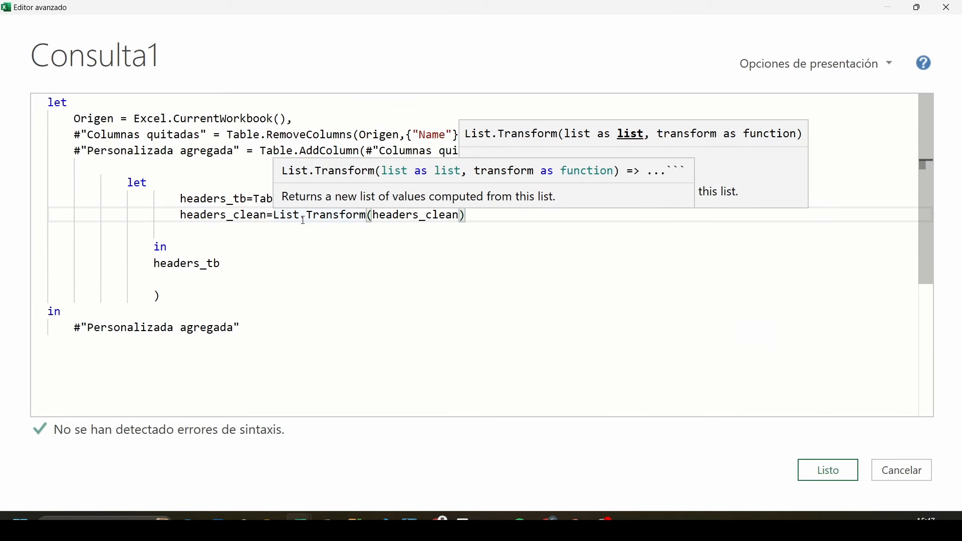
key("BackSpace")
key("BackSpace")
key("BackSpace")
key("BackSpace")
key("BackSpace")
type("t")
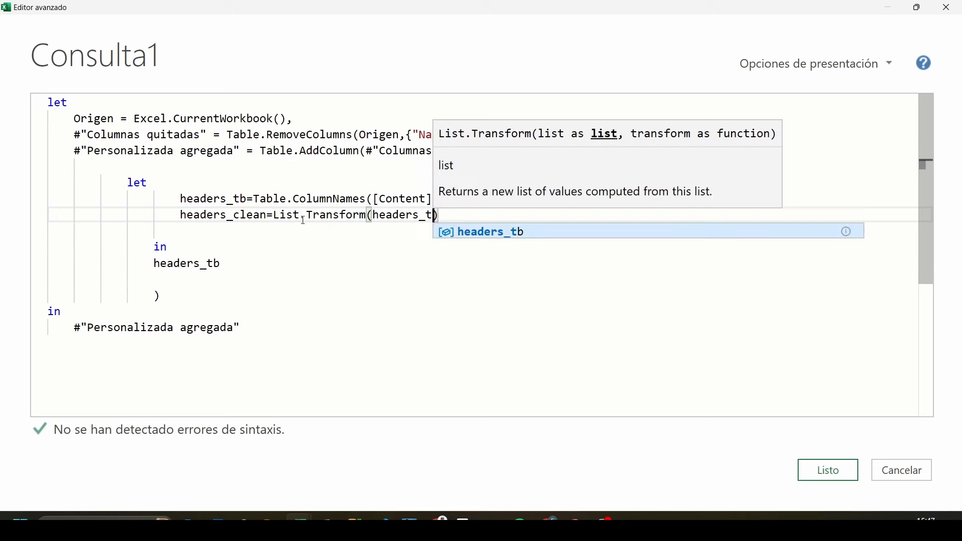
type("b,e")
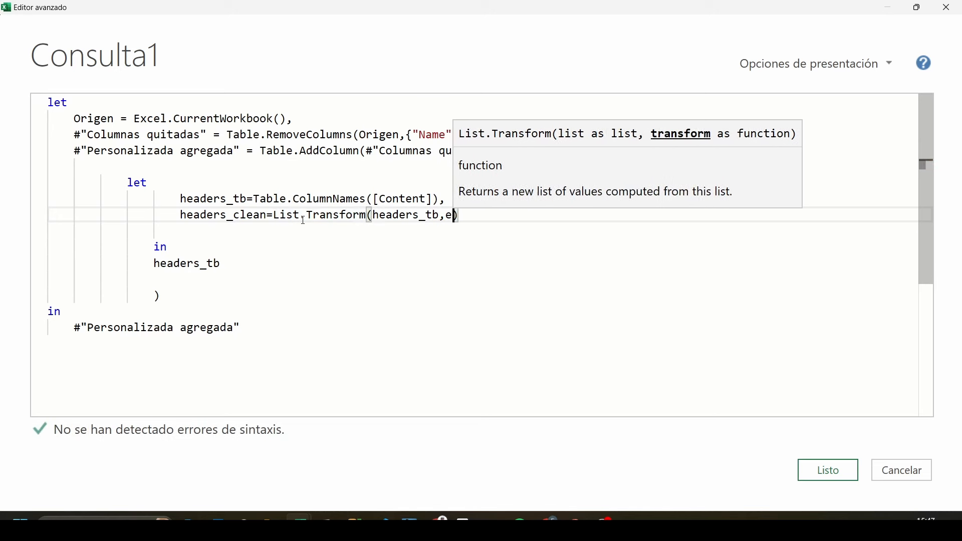
type("ach ")
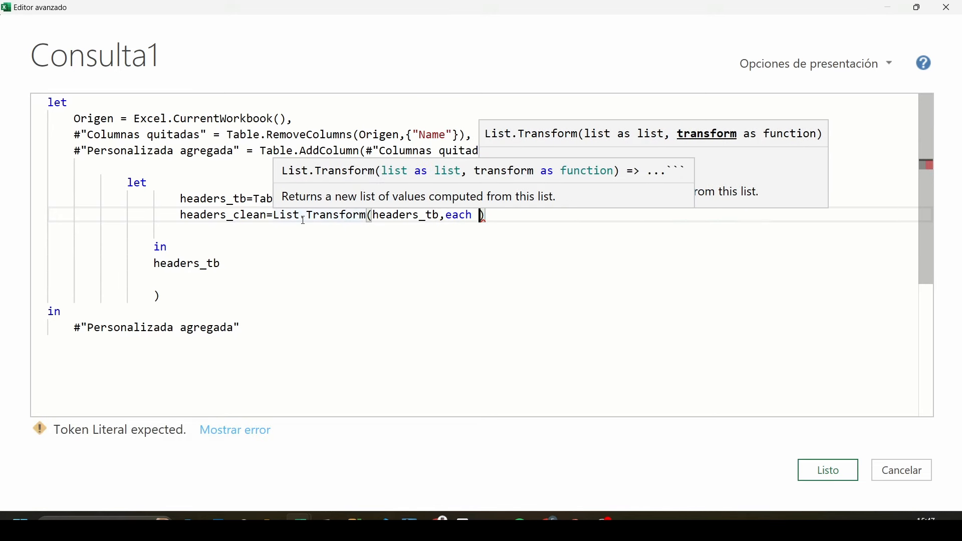
Step: Use Text.Select as the List.Transform operation, with the underscore _ as its first argument followed by a comma
type("T")
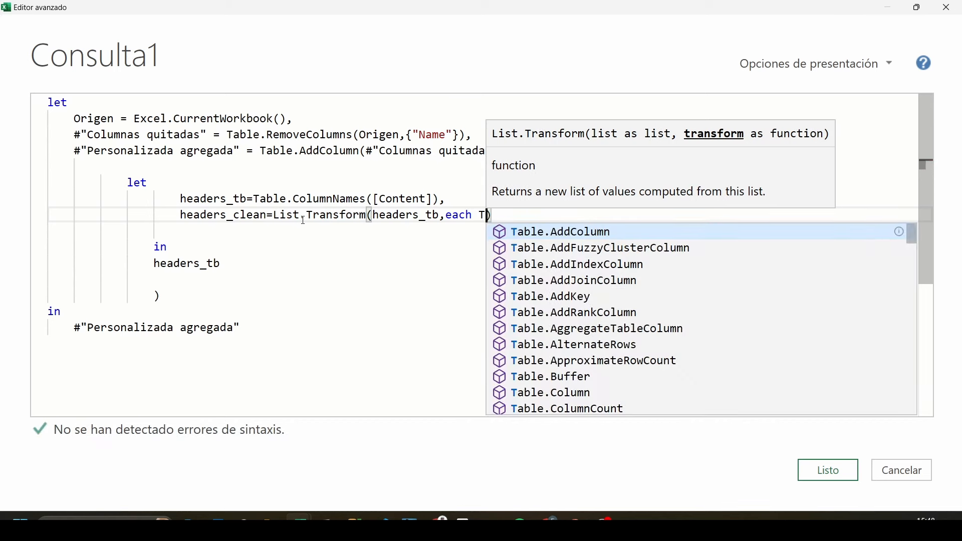
type("ext.Se")
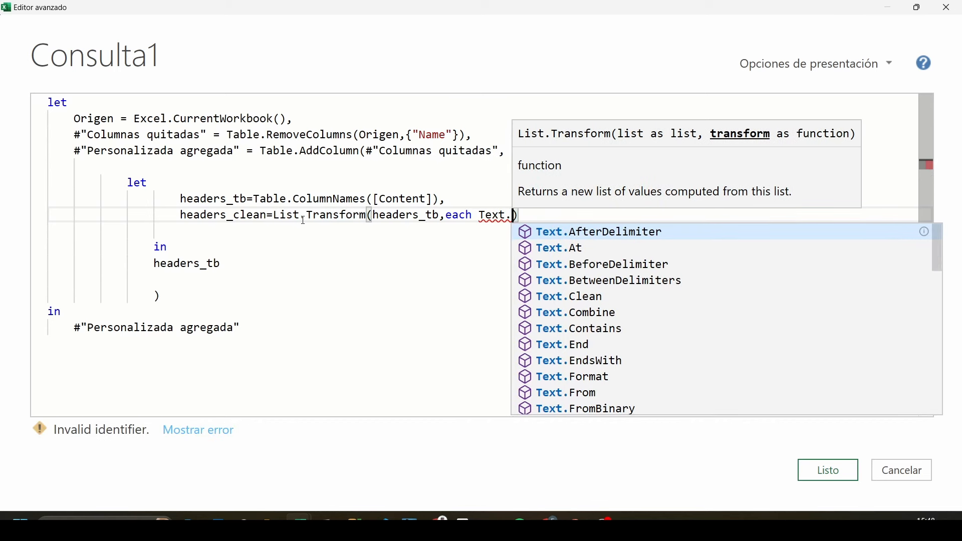
type("le")
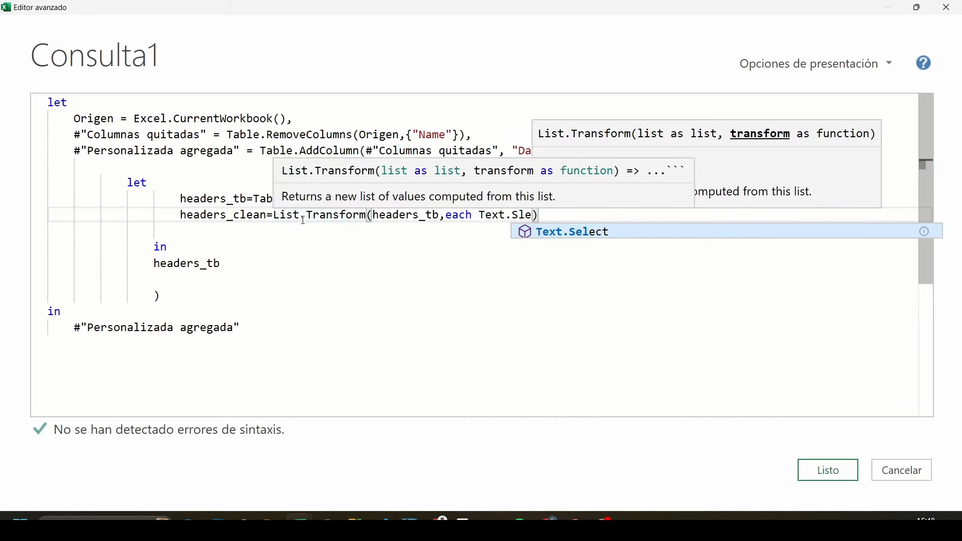
key("Tab")
type("(")
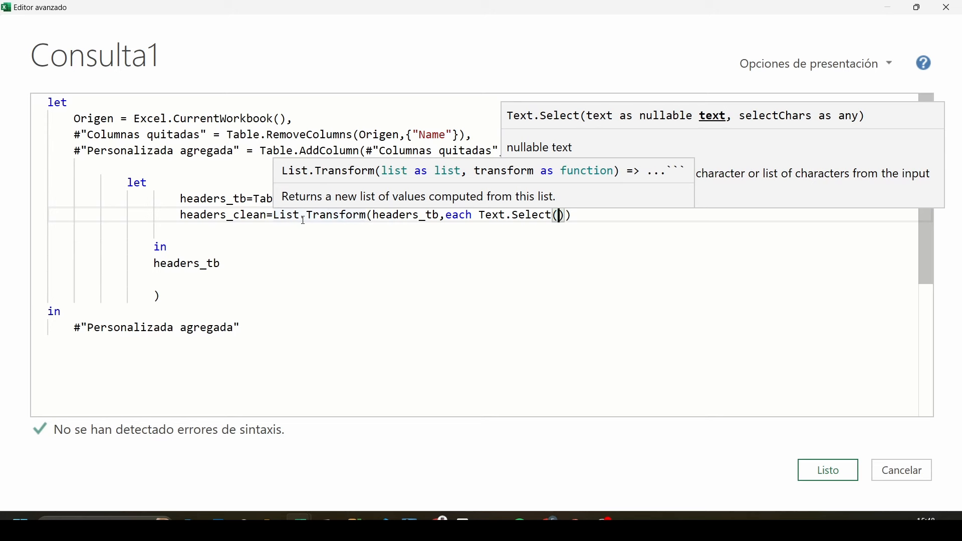
type("_,")
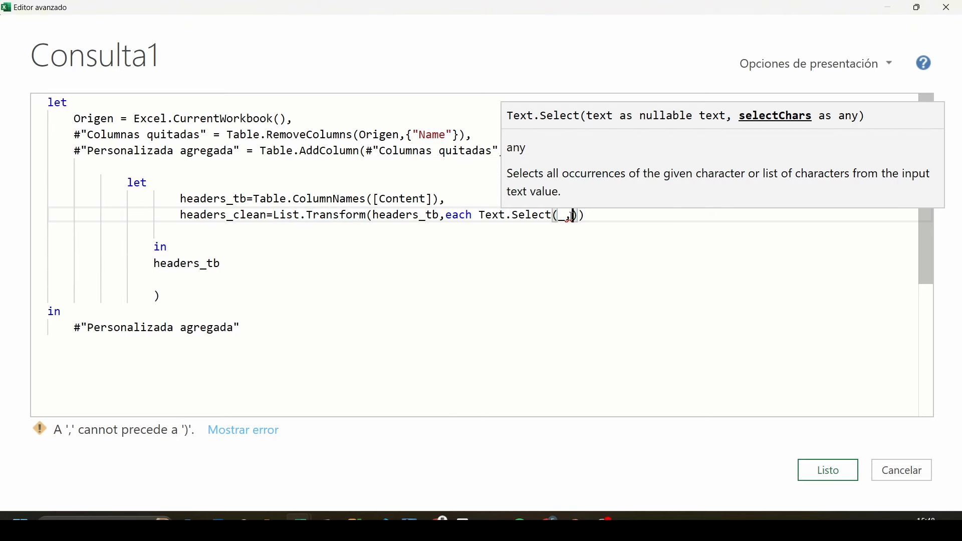
key("Escape")
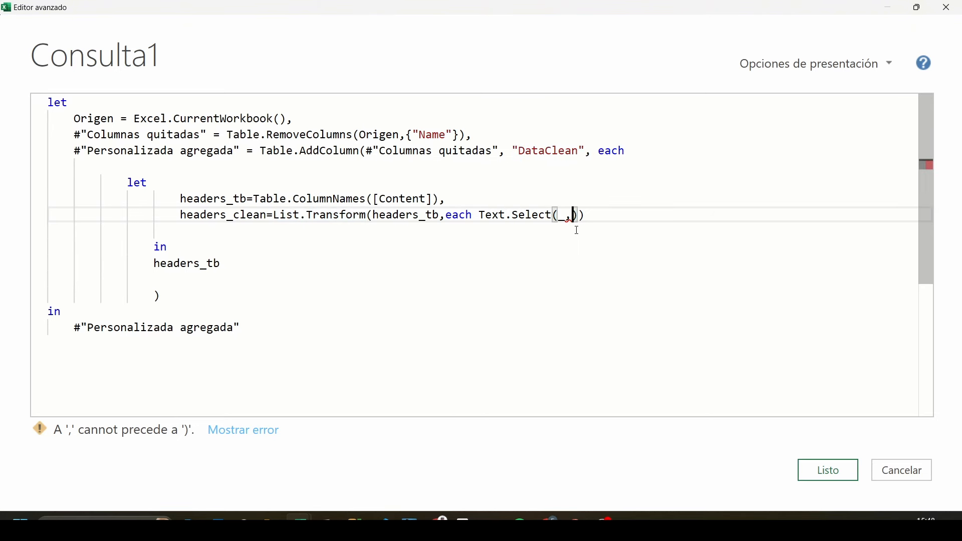
Step: Set the characters Text.Select keeps to the list {"A".."Z", "a".."z"}
type("{")
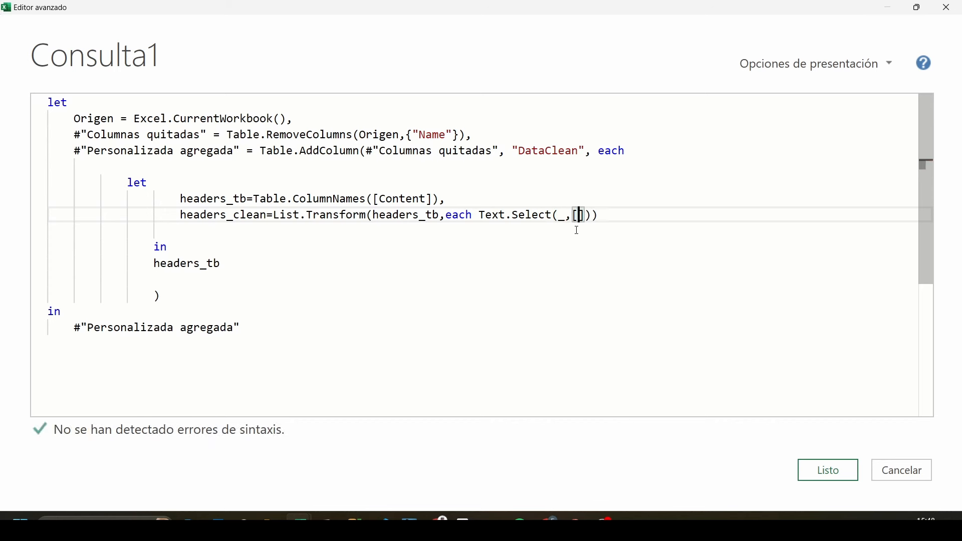
key("BackSpace")
type("{\"A\"..\"Z\", \"")
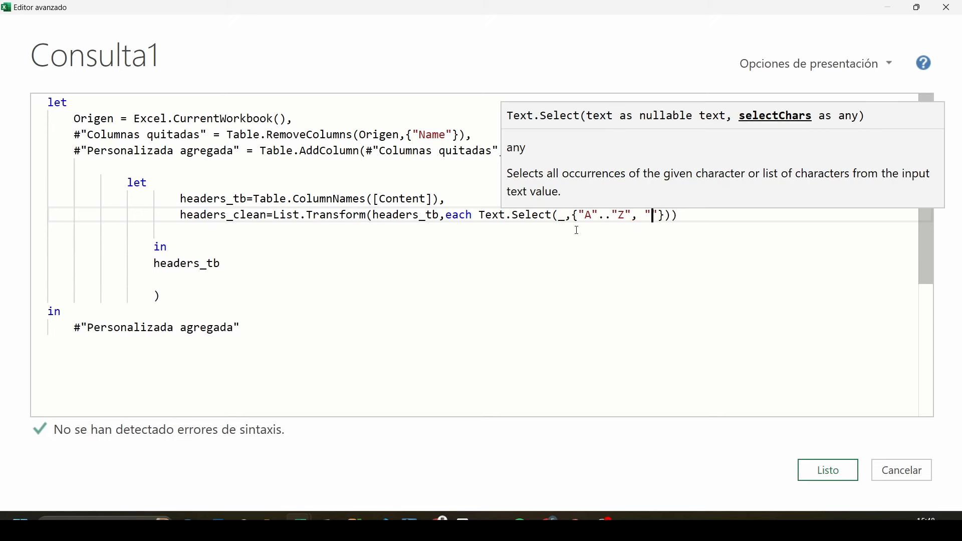
type("a\"..\"z")
left_click(674, 241)
left_click(744, 217)
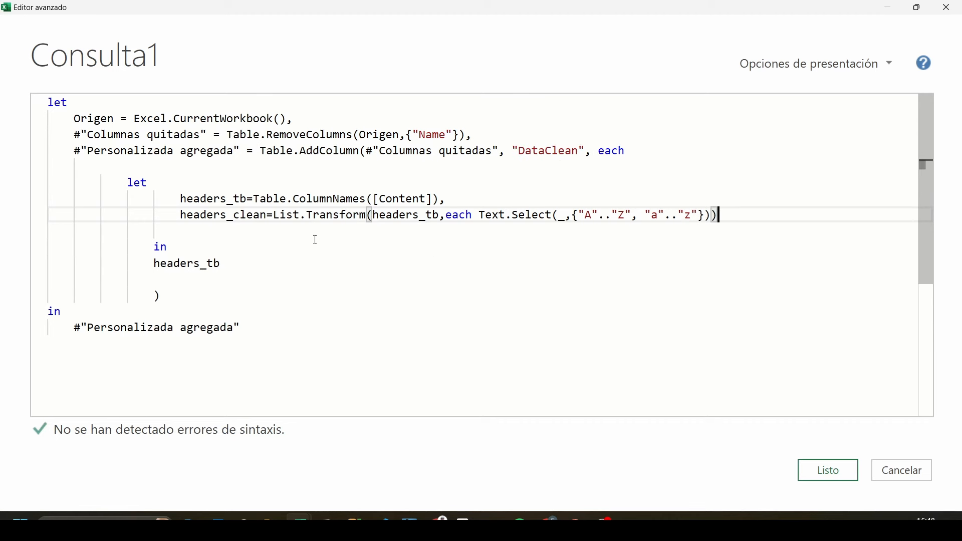
Step: Replace headers_tb with headers_clean as the result after the inner in, and apply the edited query
double_click(202, 220)
double_click(193, 268)
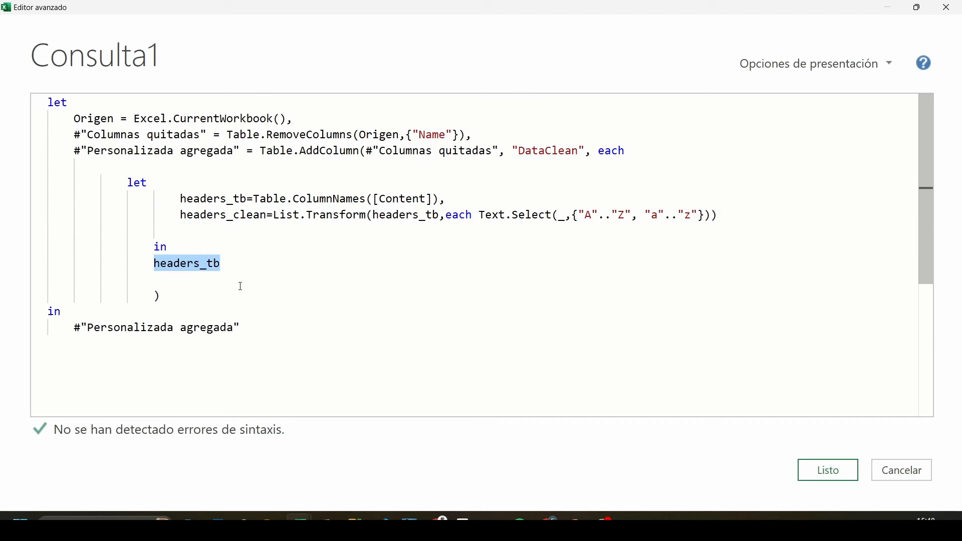
double_click(220, 216)
key("ctrl+c")
double_click(203, 264)
key("ctrl+v")
left_click(829, 470)
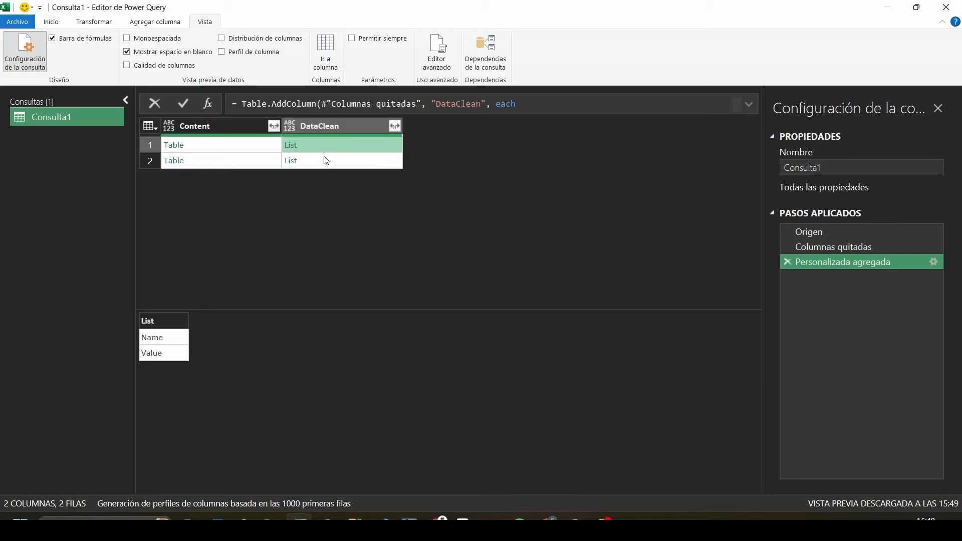
Step: Preview the lists in both DataClean rows and compare them with the headers of the nested tables in Content
left_click(328, 145)
left_click_drag(296, 142, 351, 180)
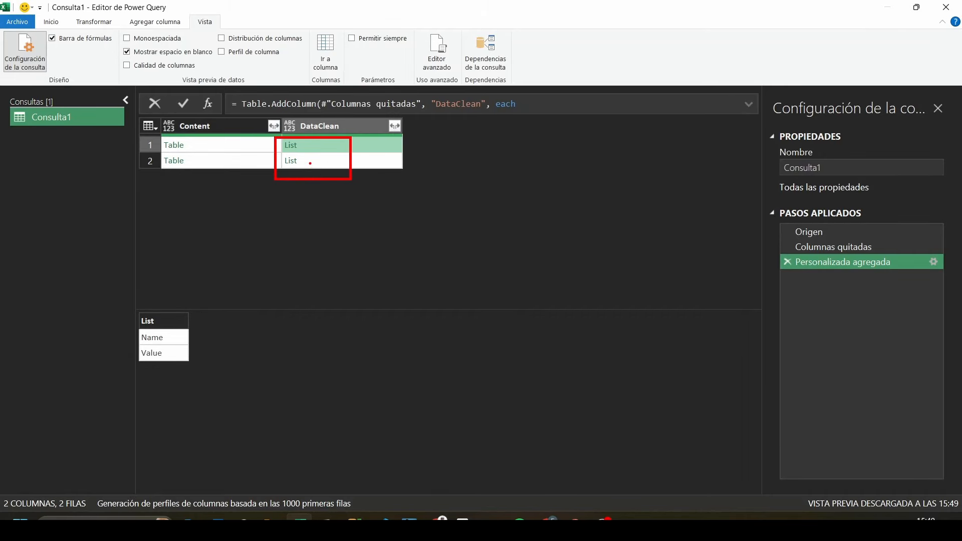
left_click(315, 162)
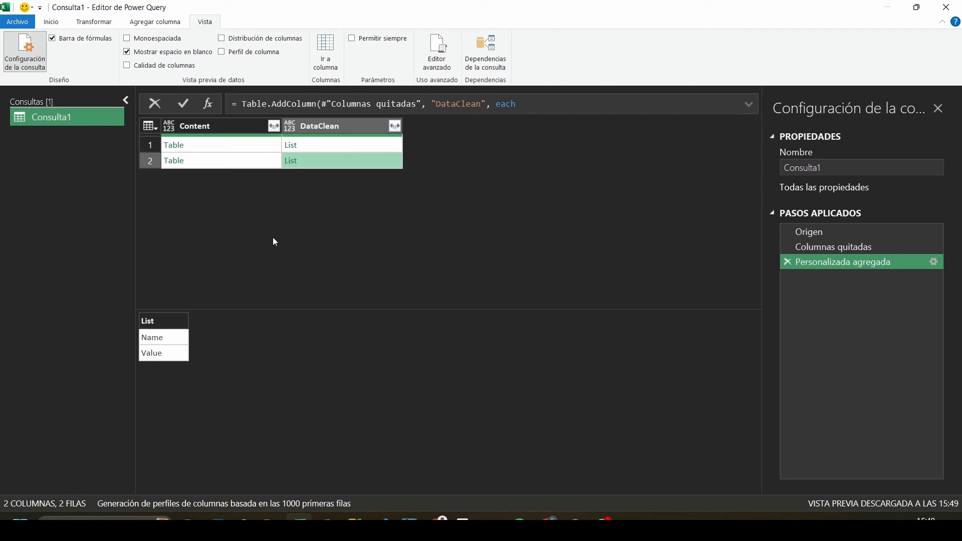
left_click_drag(120, 296, 214, 381)
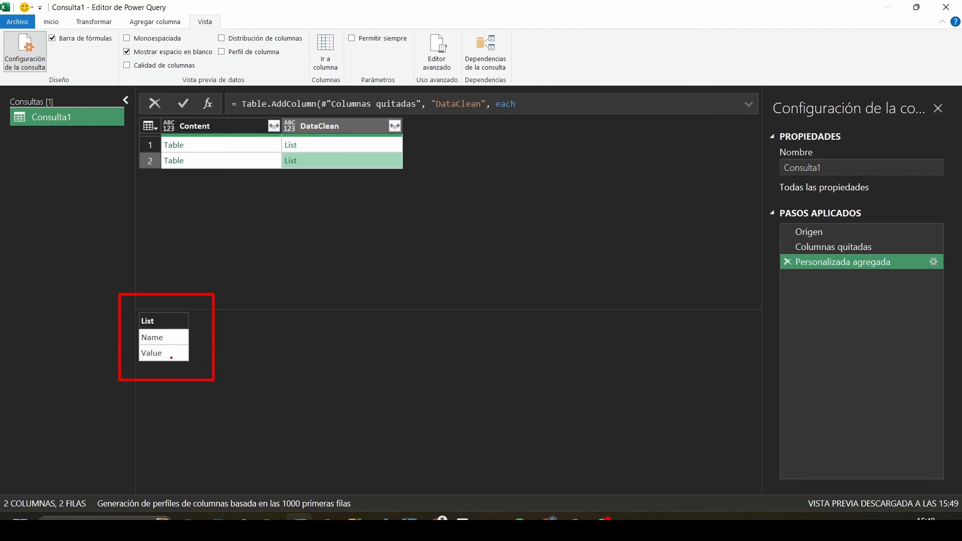
left_click_drag(172, 331, 175, 358)
left_click(205, 162)
left_click(224, 144)
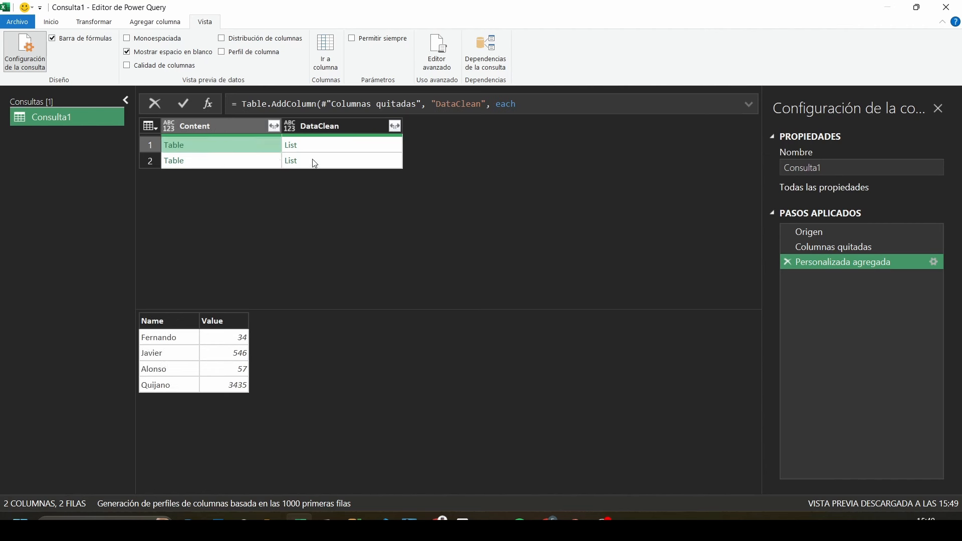
left_click(329, 146)
left_click(329, 161)
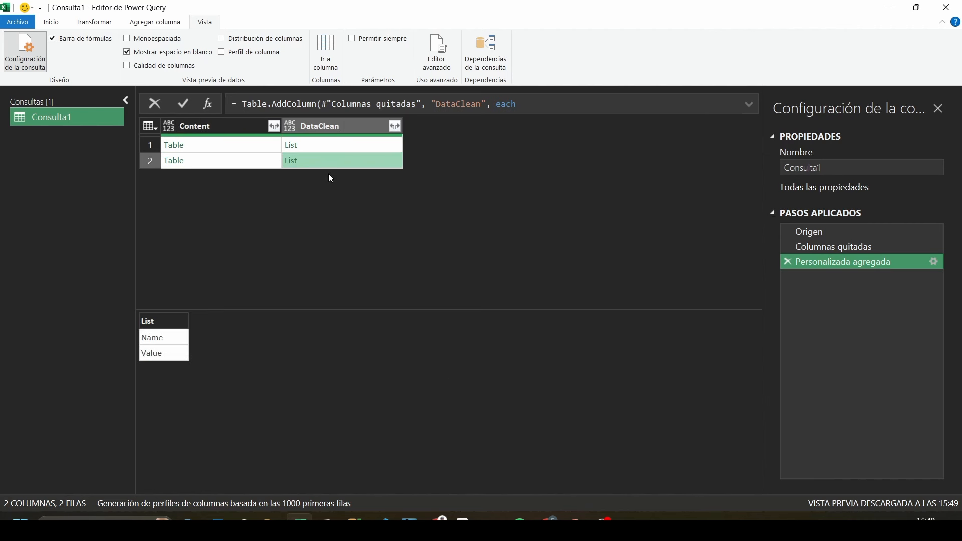
Step: Add a rename_tb variable after headers_clean in the DataClean expression and return rename_tb after the inner in
left_click(437, 53)
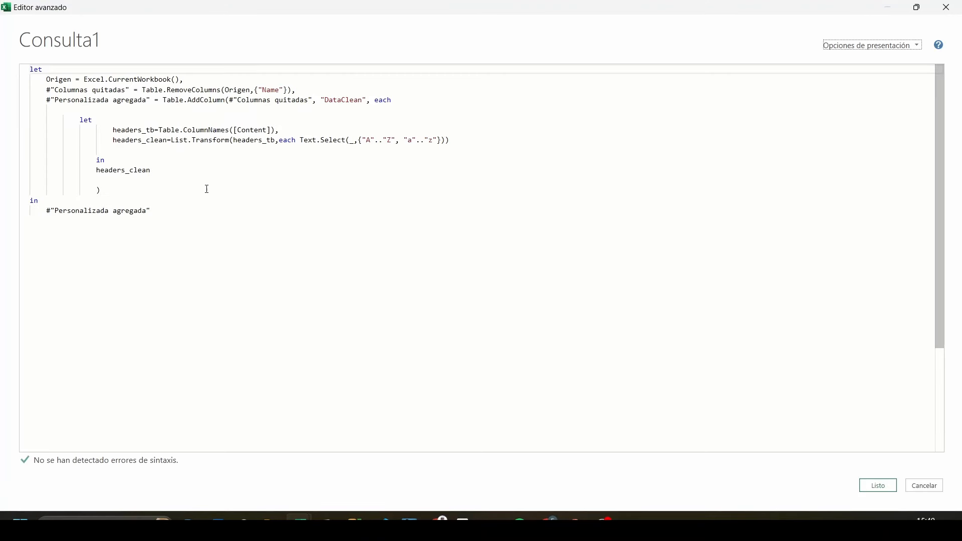
left_click(464, 141)
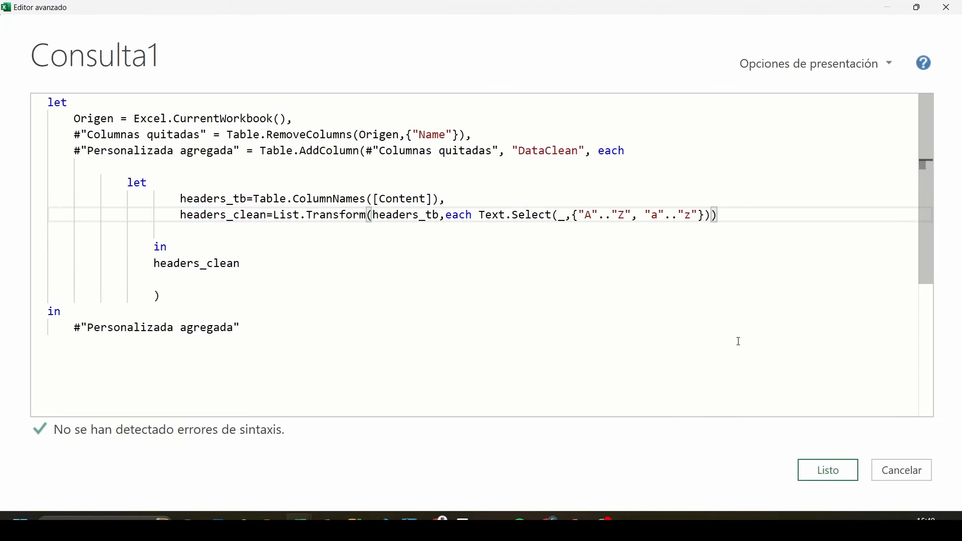
type(",")
key("Return")
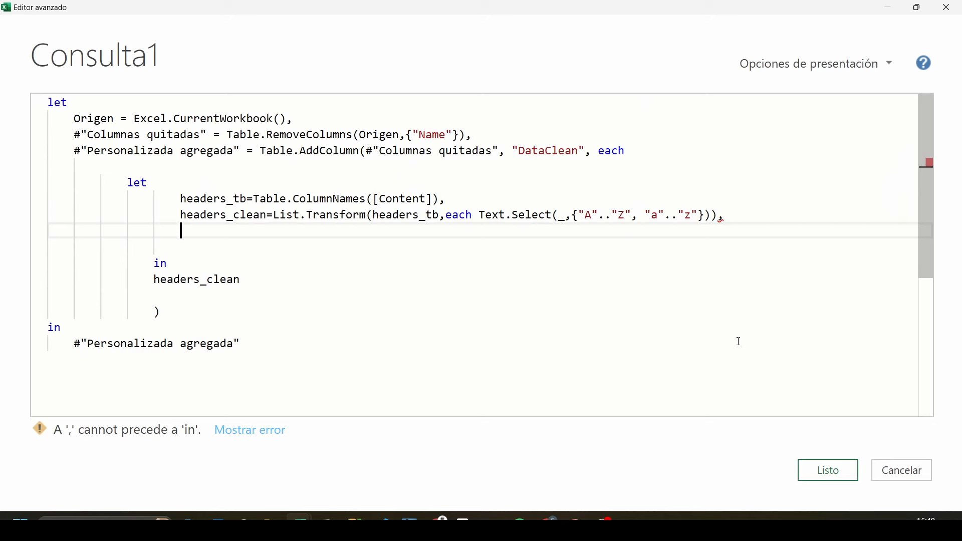
type("rename_")
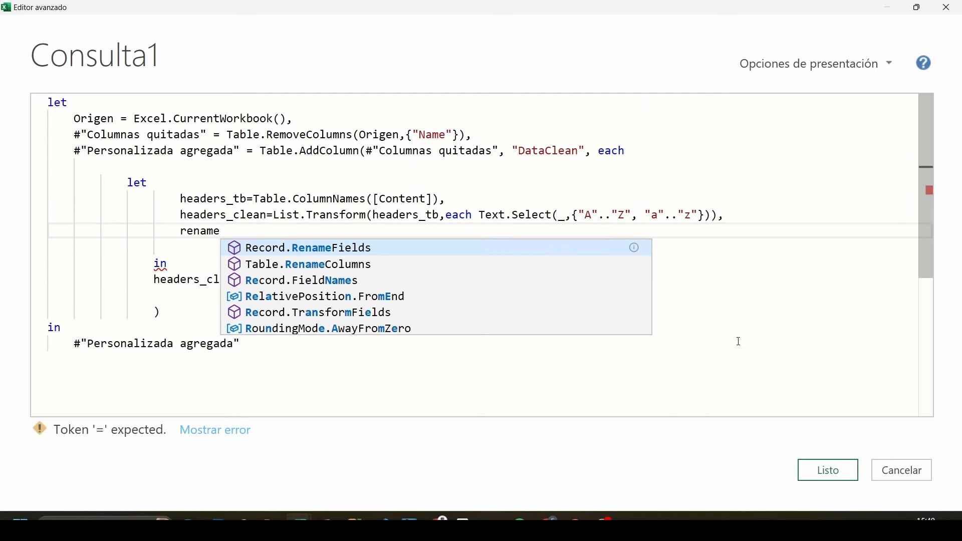
type("tb=")
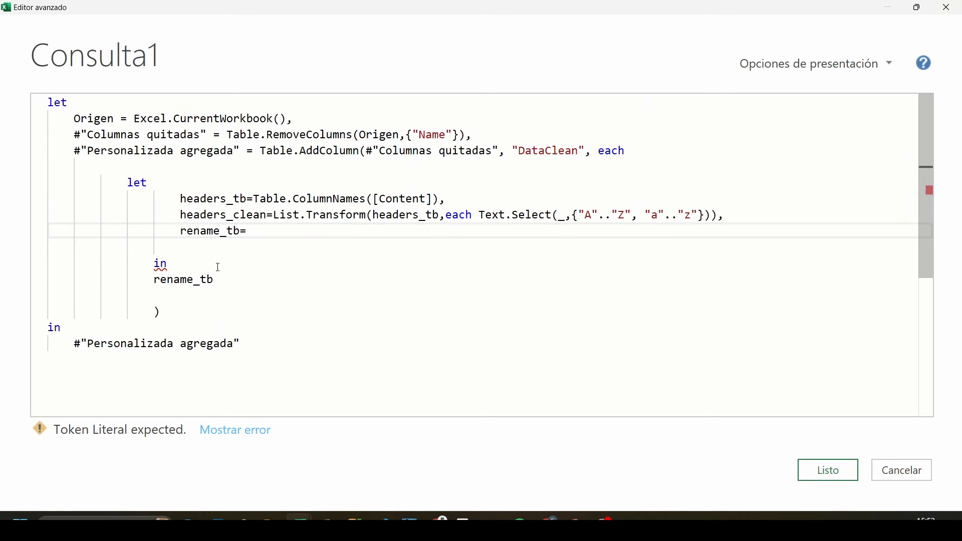
left_click(273, 241)
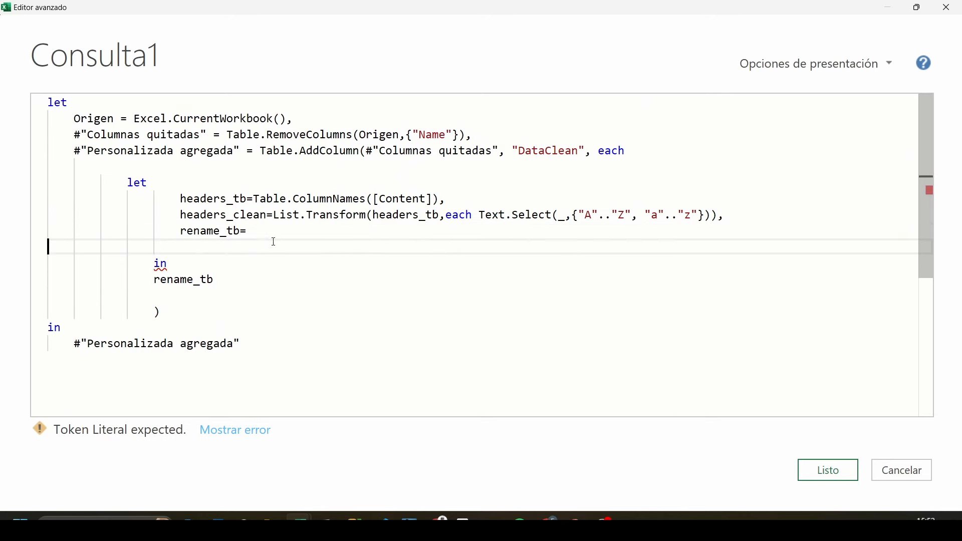
left_click(273, 235)
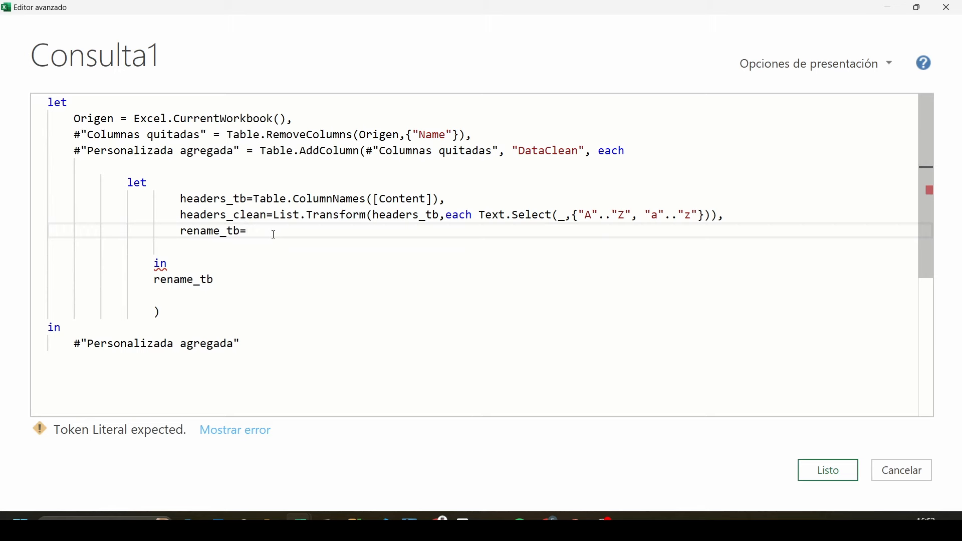
Step: Compare the [Content] reference in headers_tb with the Content column of nested tables in the query preview
left_click_drag(363, 187, 447, 208)
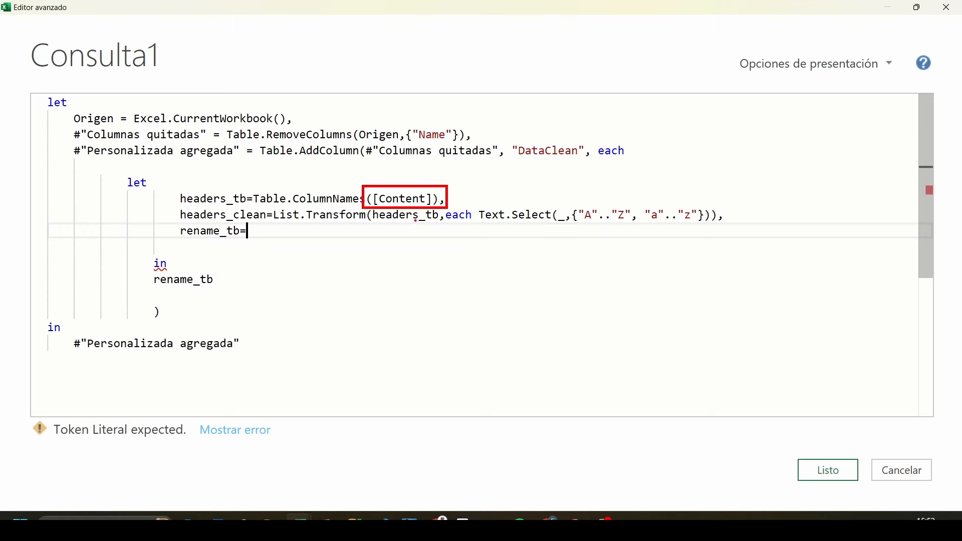
key("Escape")
mouse_move(337, 12)
left_mouse_down()
mouse_move(415, 32)
mouse_move(643, 54)
left_mouse_up()
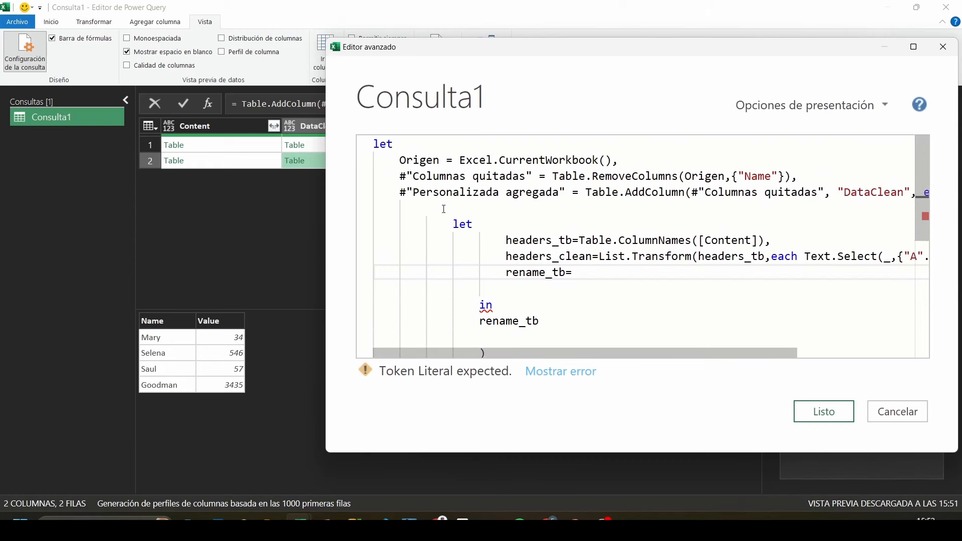
left_click_drag(108, 106, 278, 191)
left_click_drag(236, 76, 218, 167)
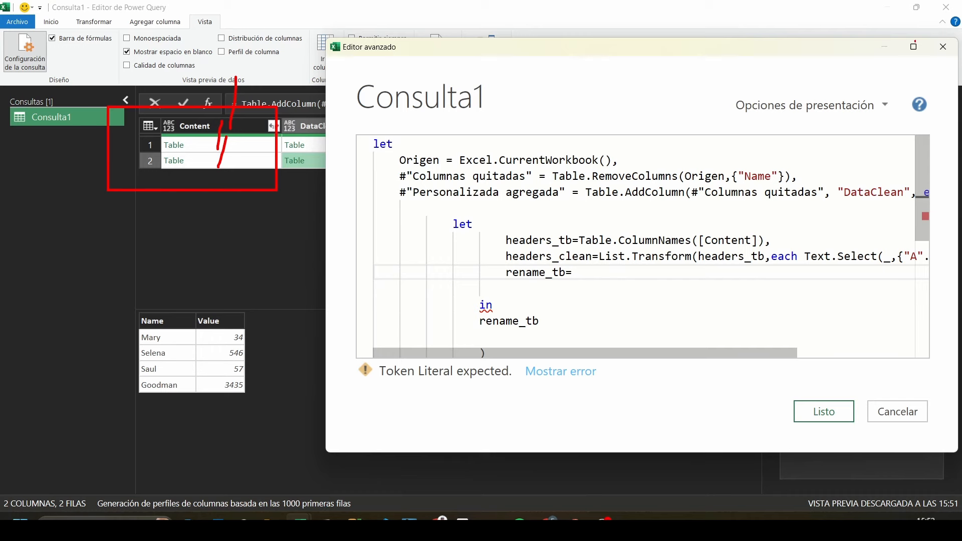
key("Escape")
left_click(914, 46)
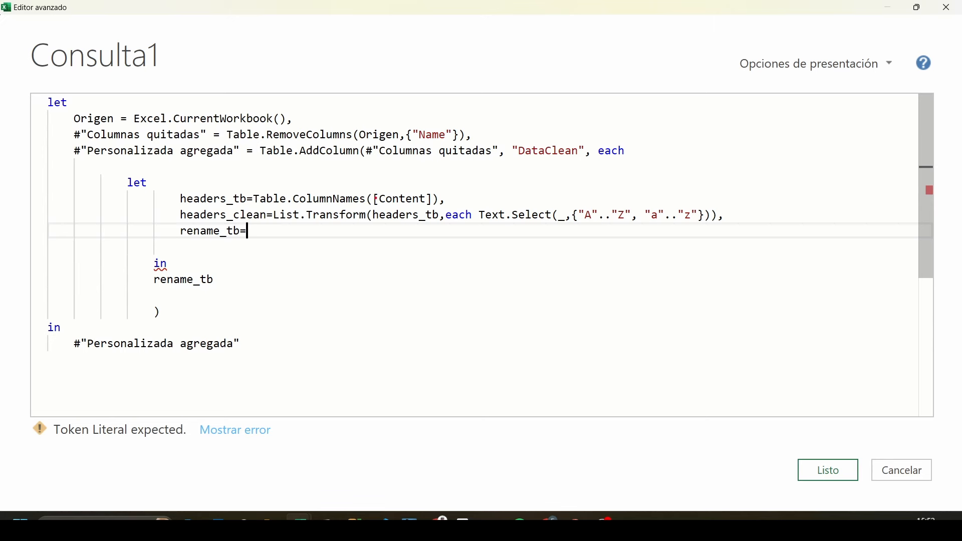
mouse_move(371, 180)
left_mouse_down()
mouse_move(386, 204)
mouse_move(440, 213)
left_mouse_up()
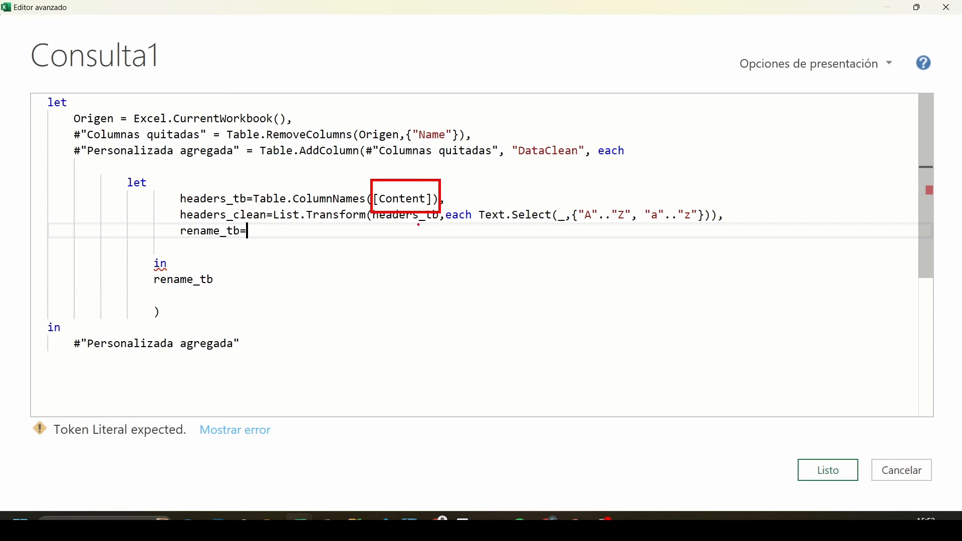
key("Escape")
Step: Assign Table.RenameColumns to rename_tb, with [Content] as its table argument followed by a comma
type("Tab")
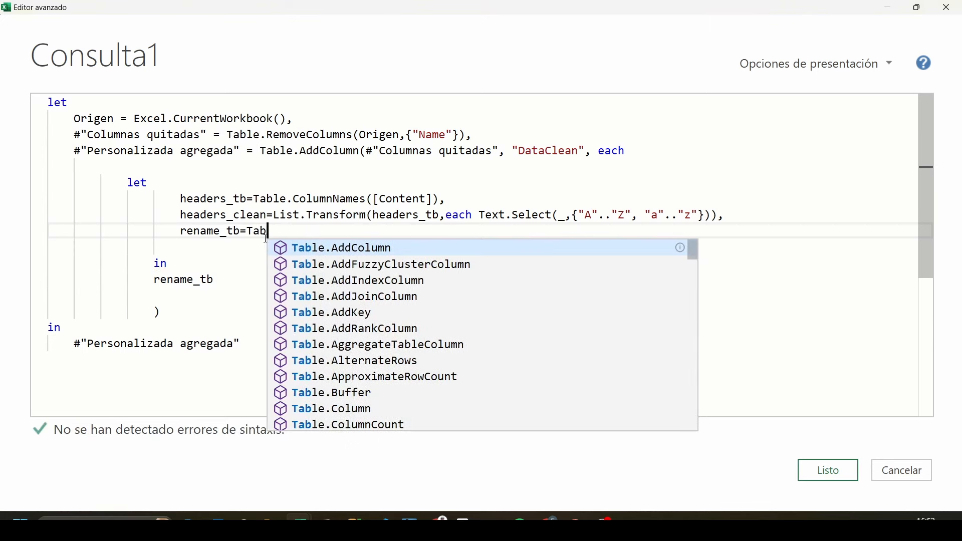
type("le.Renam")
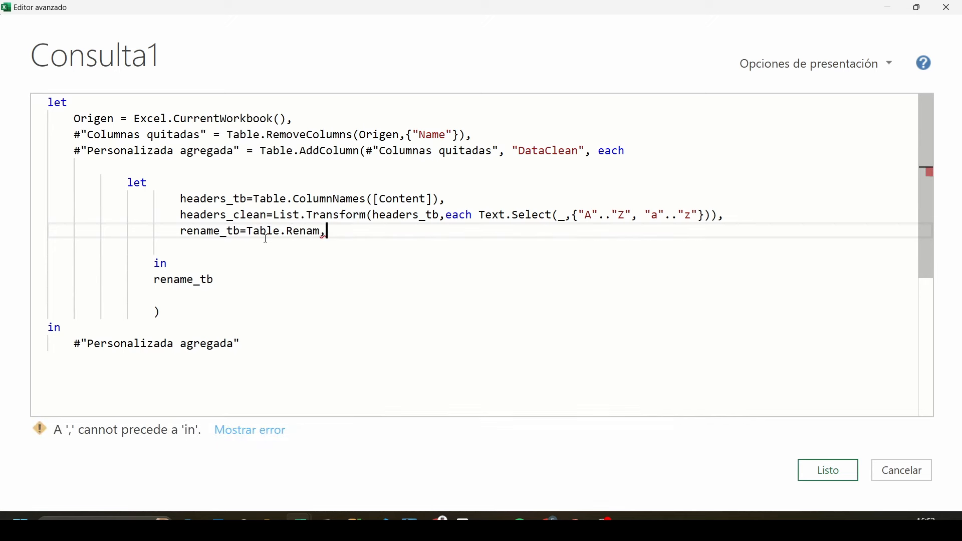
type("e")
key("Tab")
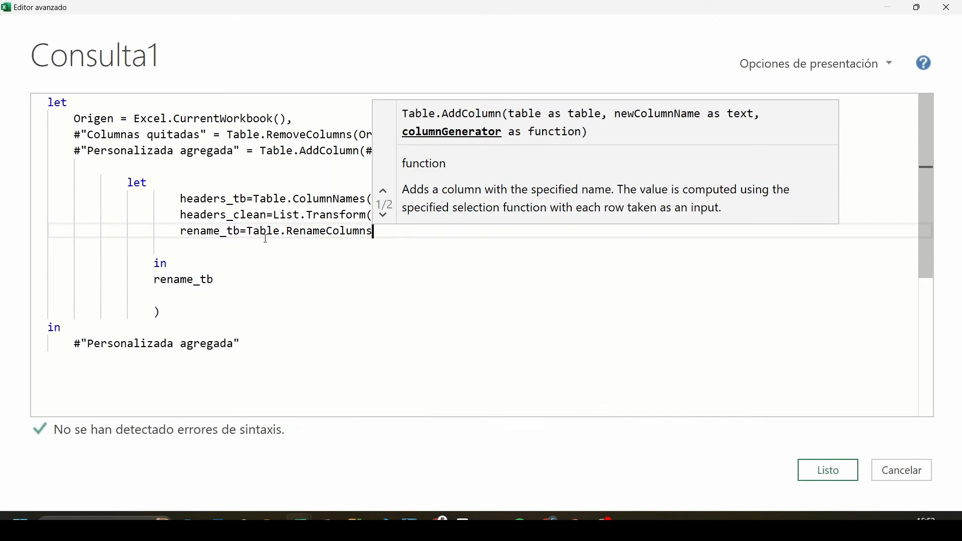
type("(")
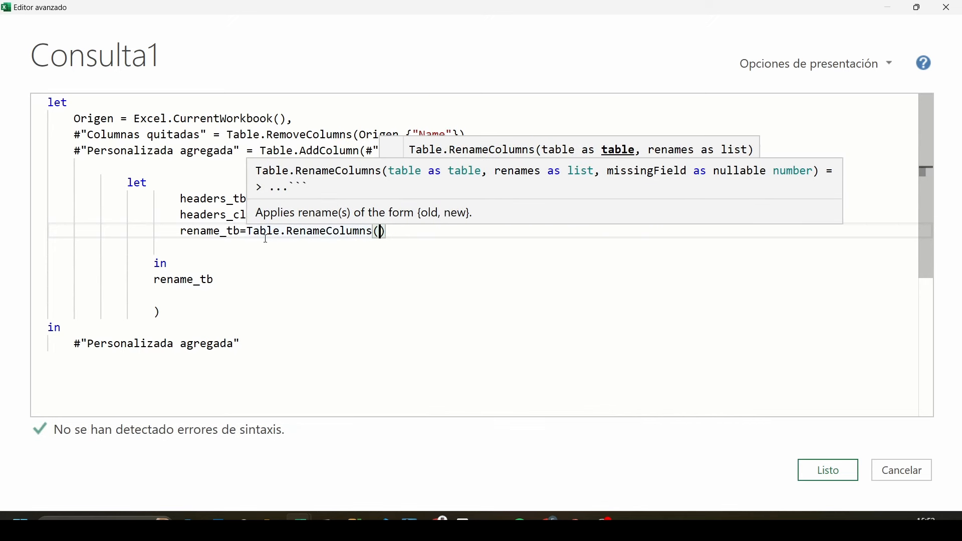
type("[V")
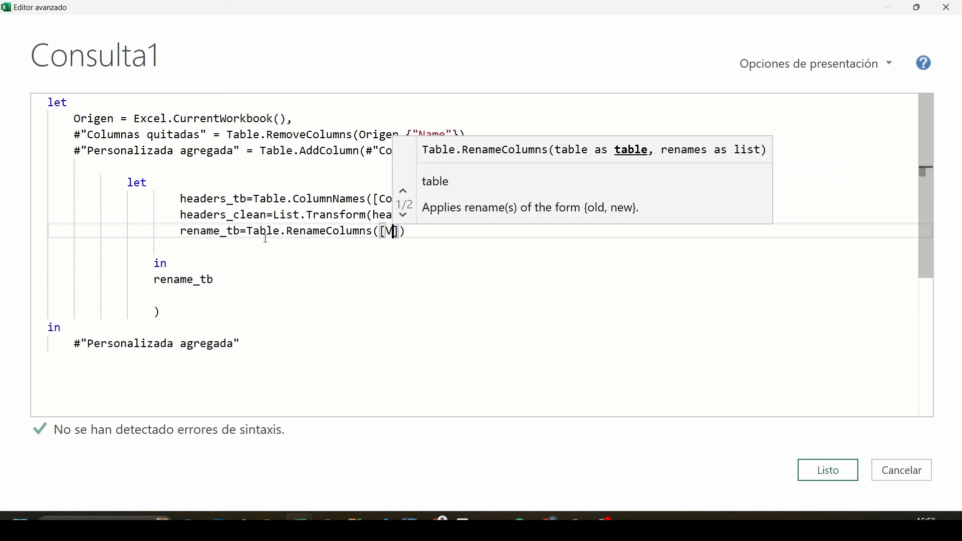
key("BackSpace")
type("Content")
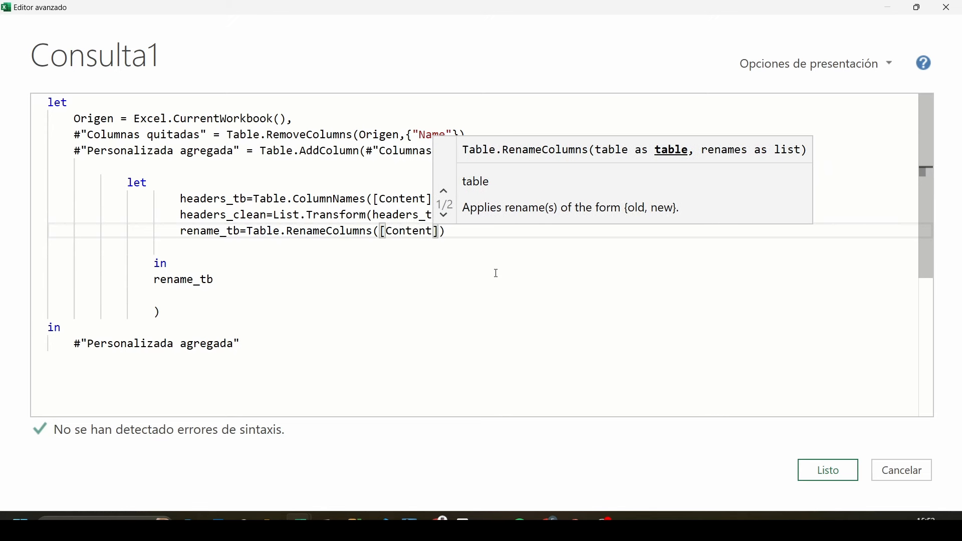
type("],")
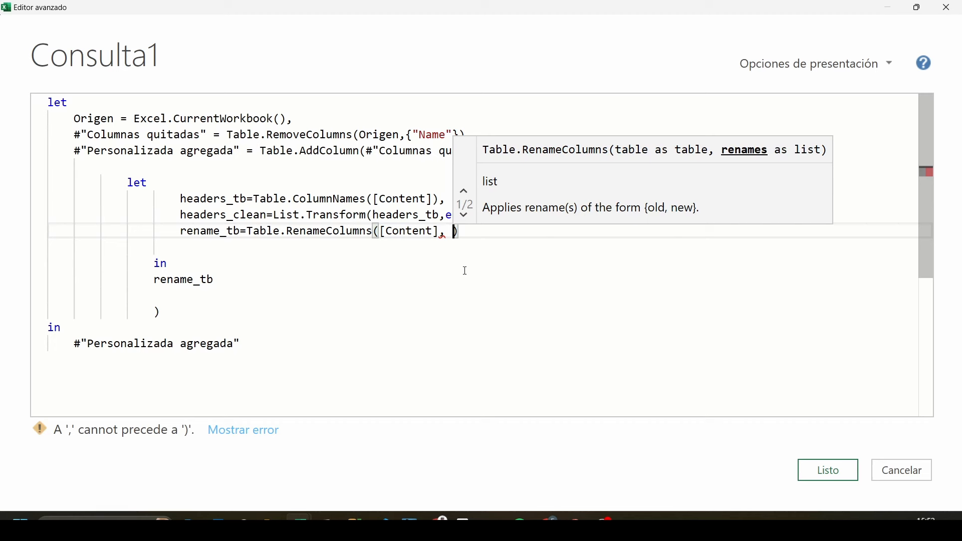
Step: Use List.Zip with an empty list {} as the renames argument of Table.RenameColumns
mouse_move(691, 127)
left_mouse_down()
mouse_move(786, 165)
mouse_move(827, 164)
left_mouse_up()
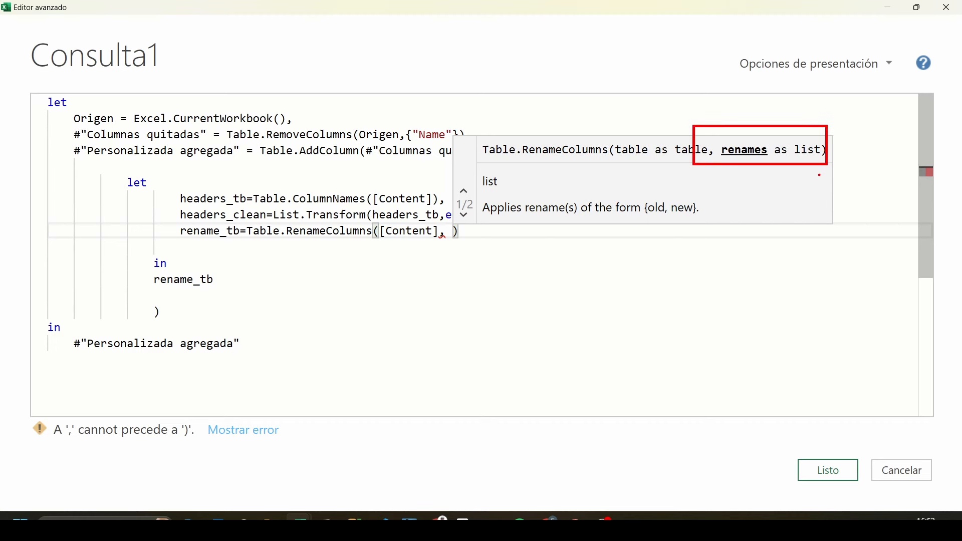
key("Escape")
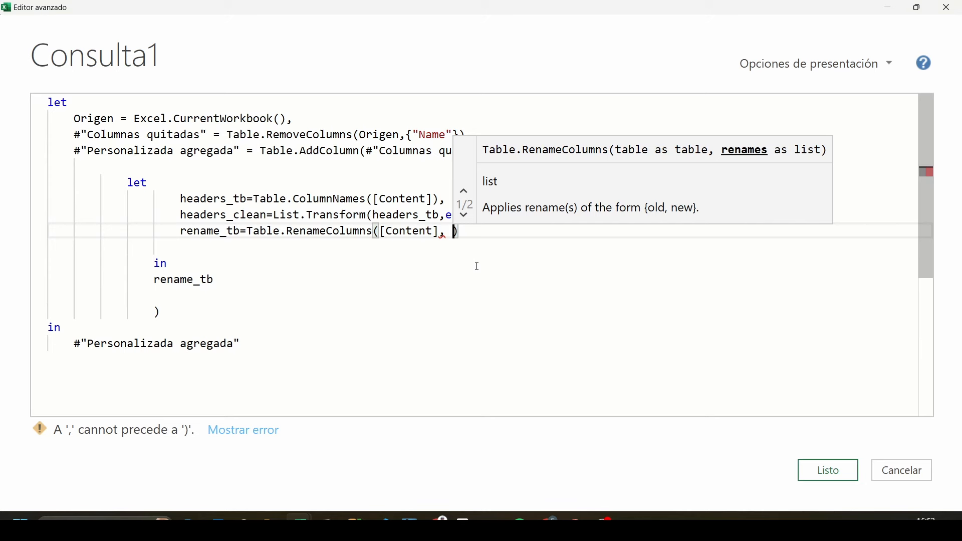
type("List")
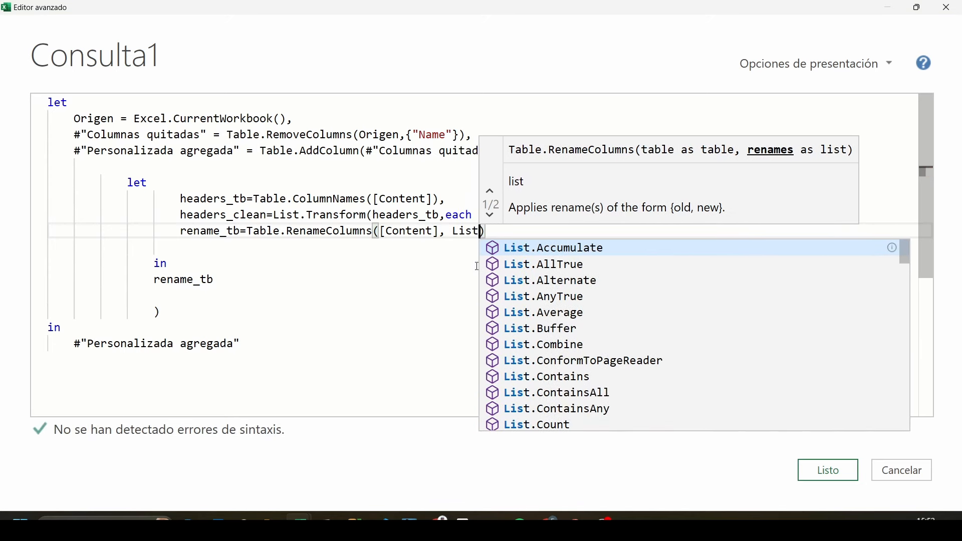
type(".Zip")
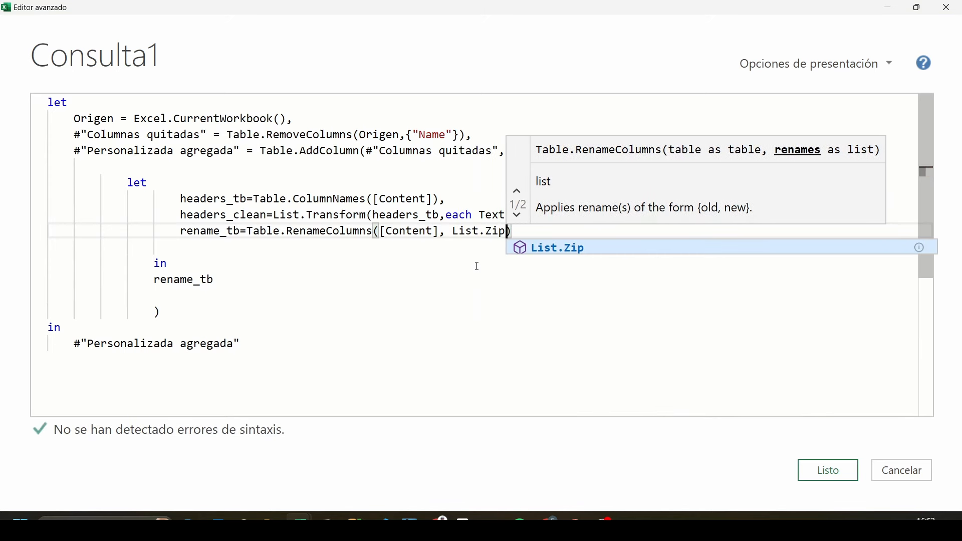
type("(")
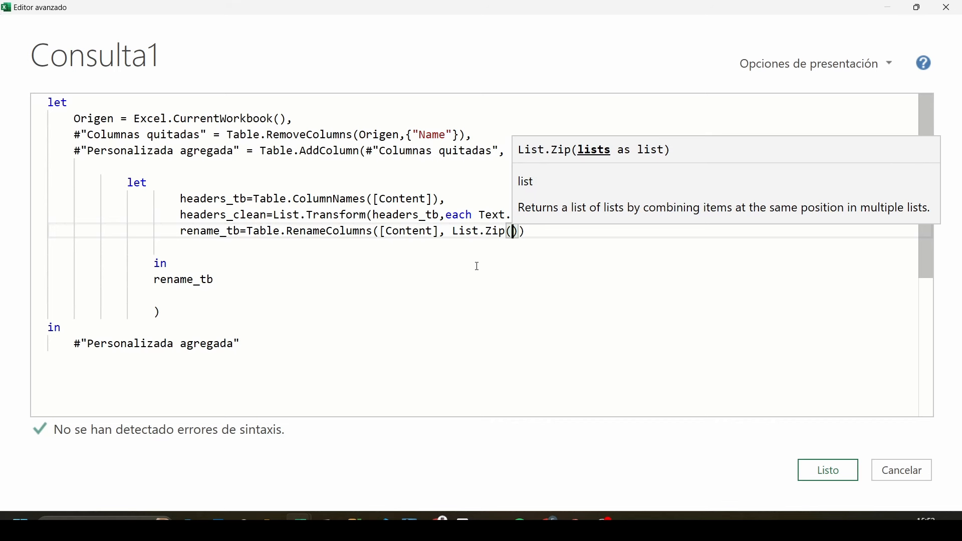
key("Escape")
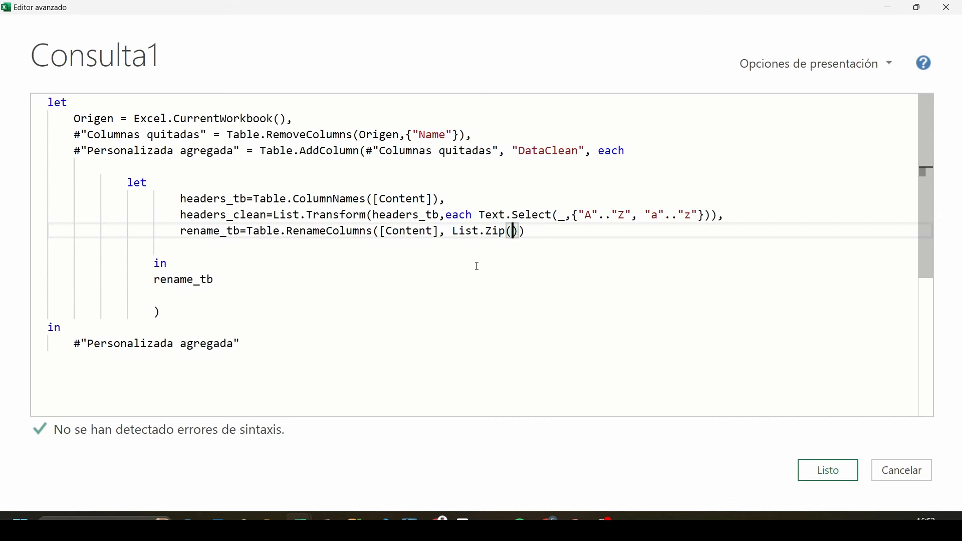
type("{")
left_click_drag(164, 185, 272, 206)
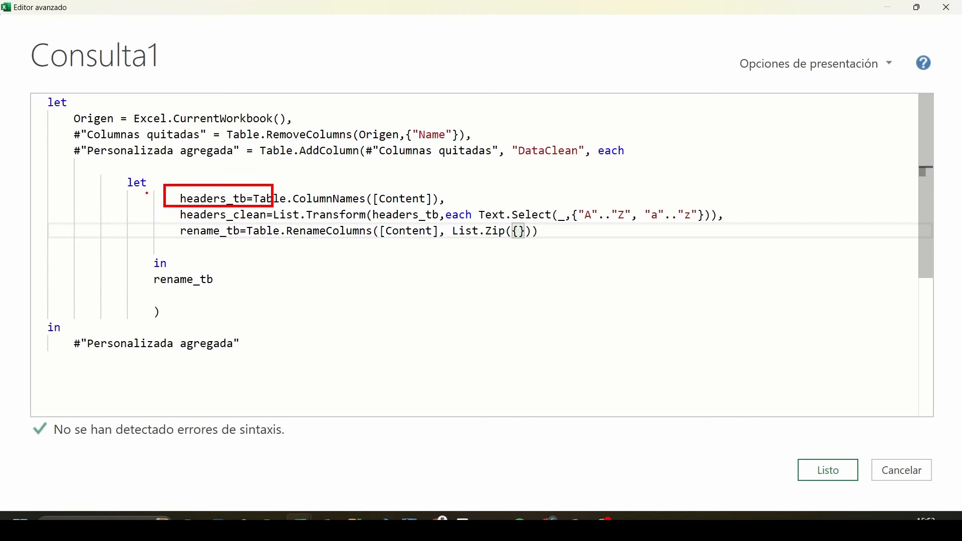
left_click_drag(147, 193, 147, 211)
left_click_drag(163, 218, 272, 220)
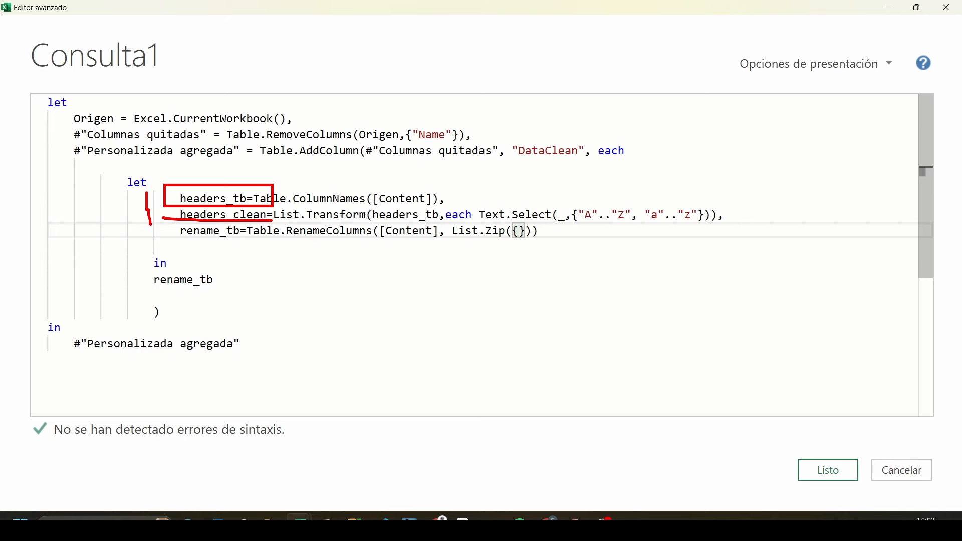
key("Escape")
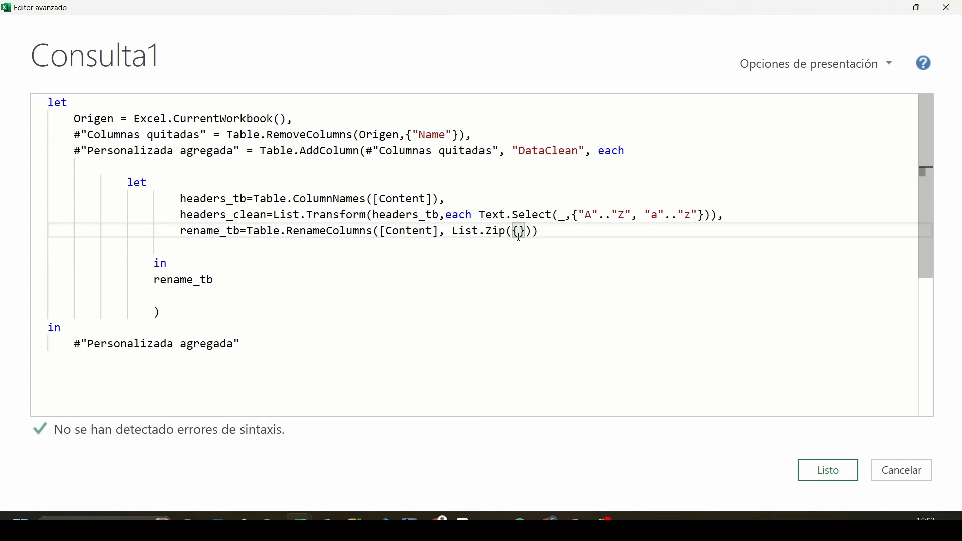
Step: Fill the List.Zip list with headers_tb and headers_clean to pair the old and new column names
left_click(521, 232)
type("header")
key("Down")
key("Tab")
type(",")
key("Escape")
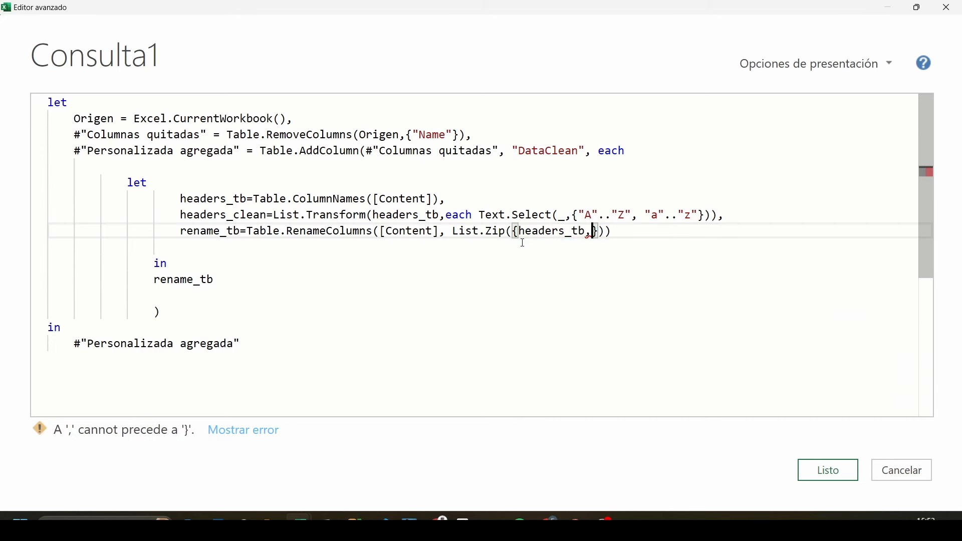
type("header")
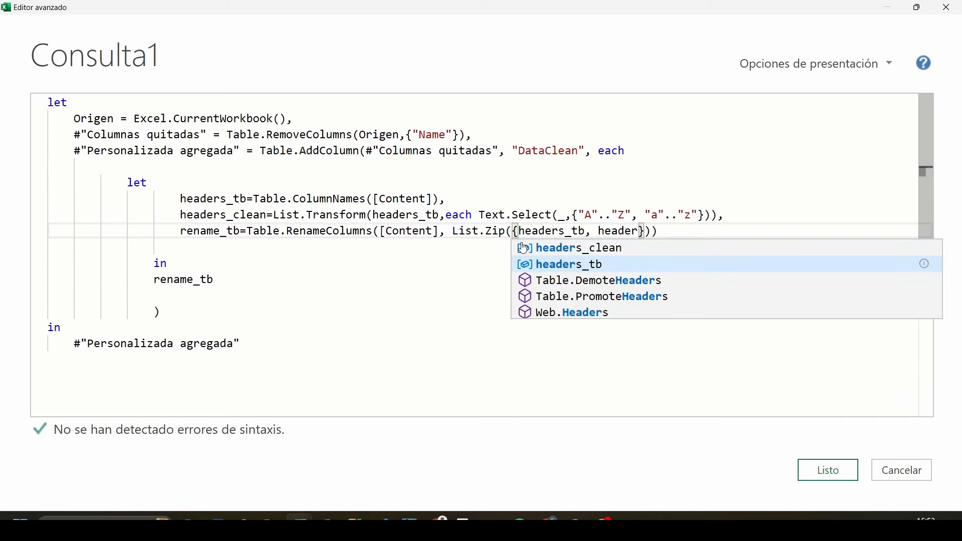
key("Up")
key("Tab")
Step: Check the rename_tb name in its definition and after the inner in, and apply the edited query
left_click(158, 310)
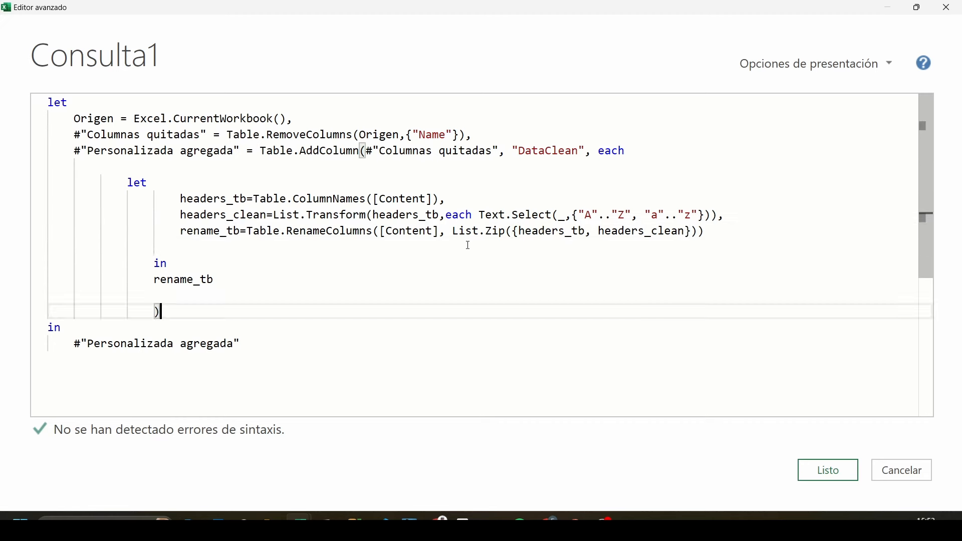
left_click(279, 248)
double_click(225, 231)
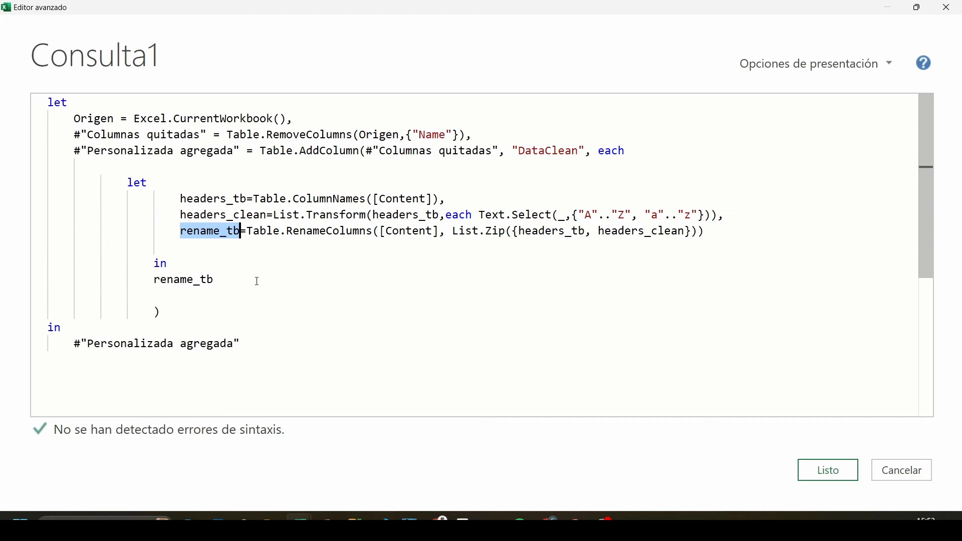
double_click(217, 279)
key("Right")
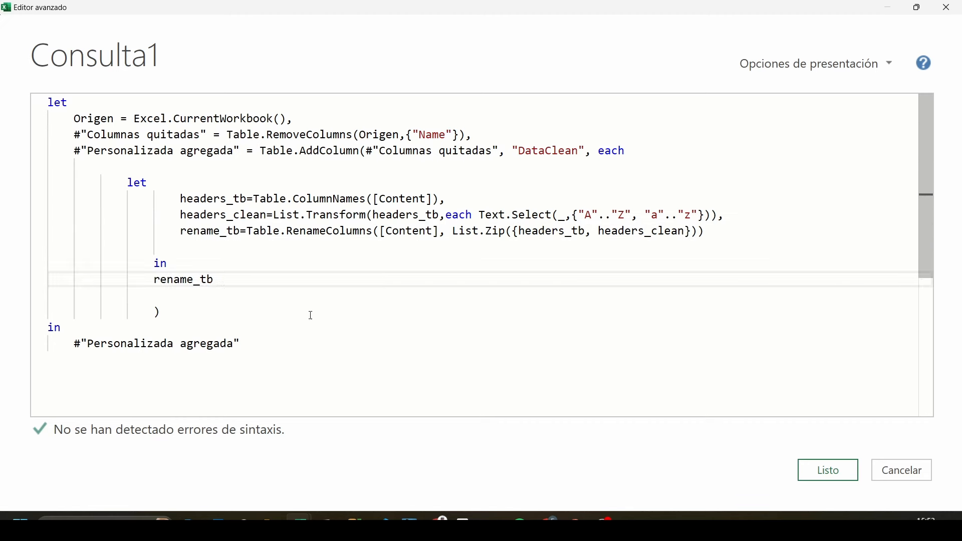
left_click(804, 477)
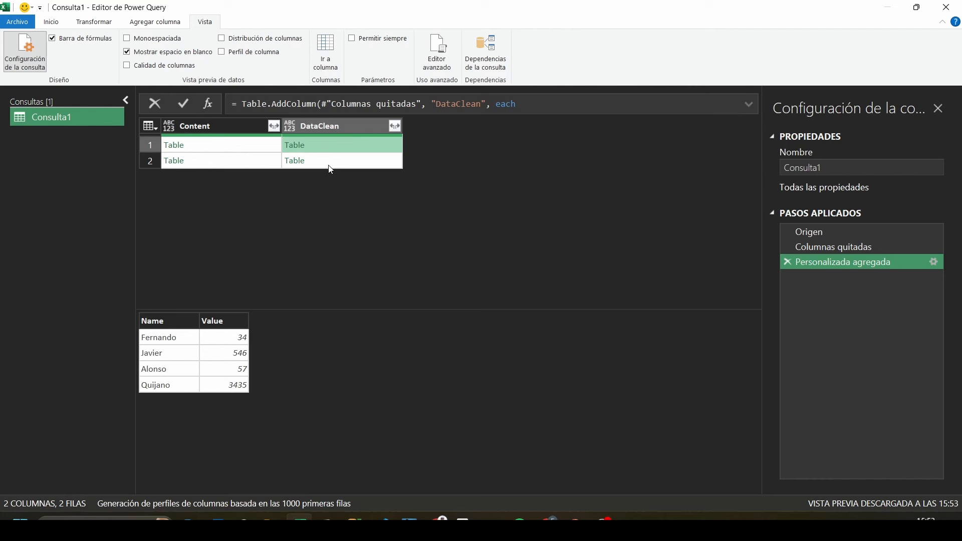
key("ctrl+2")
left_click_drag(254, 121, 359, 161)
left_click_drag(298, 130, 353, 137)
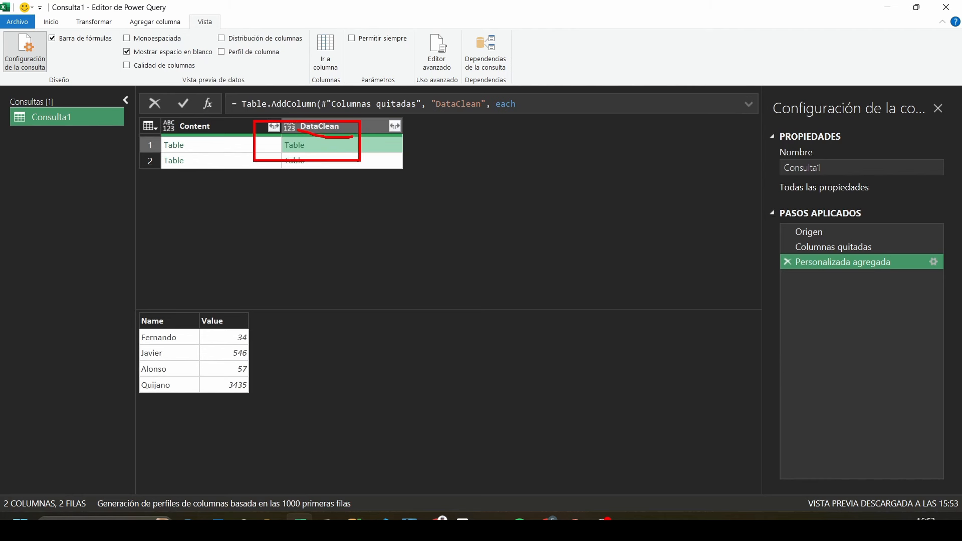
Step: Preview the nested tables in DataClean and Content and compare their column headers for the second row
key("Escape")
left_click(302, 165)
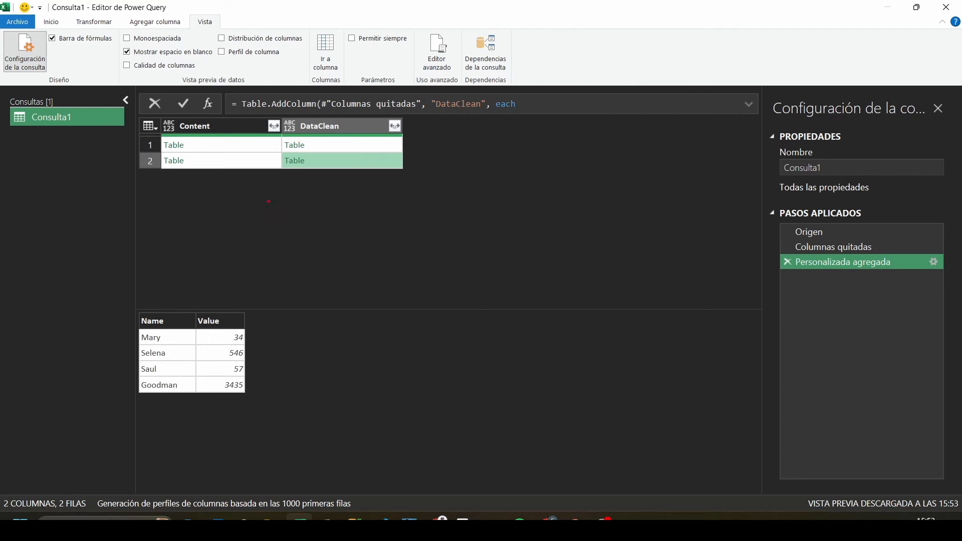
left_click_drag(154, 146, 386, 184)
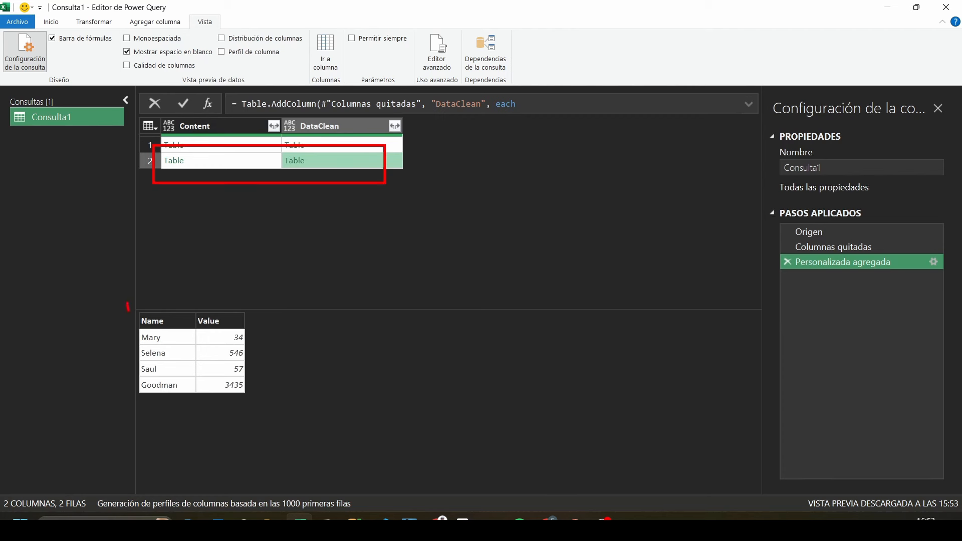
mouse_move(129, 307)
left_mouse_down()
mouse_move(245, 323)
mouse_move(140, 307)
left_mouse_up()
key("Escape")
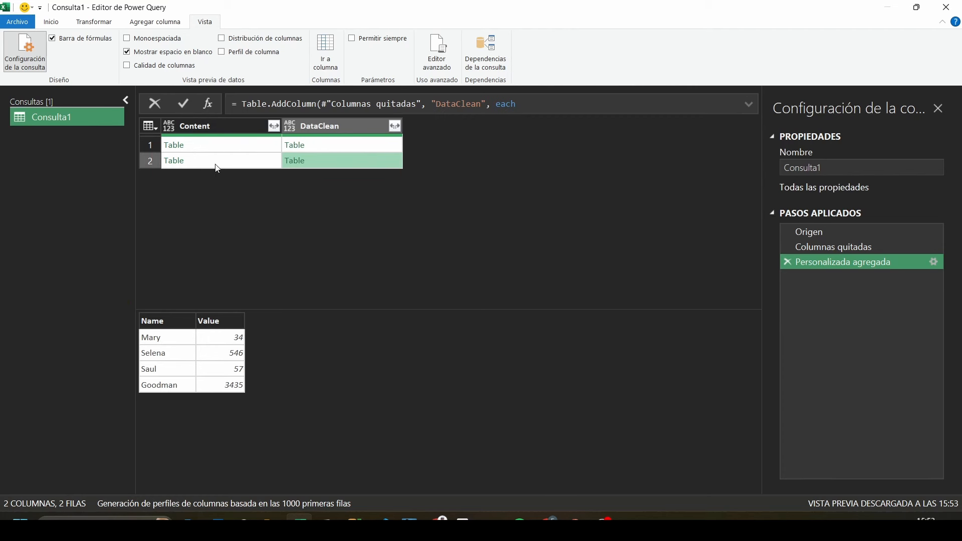
left_click(206, 161)
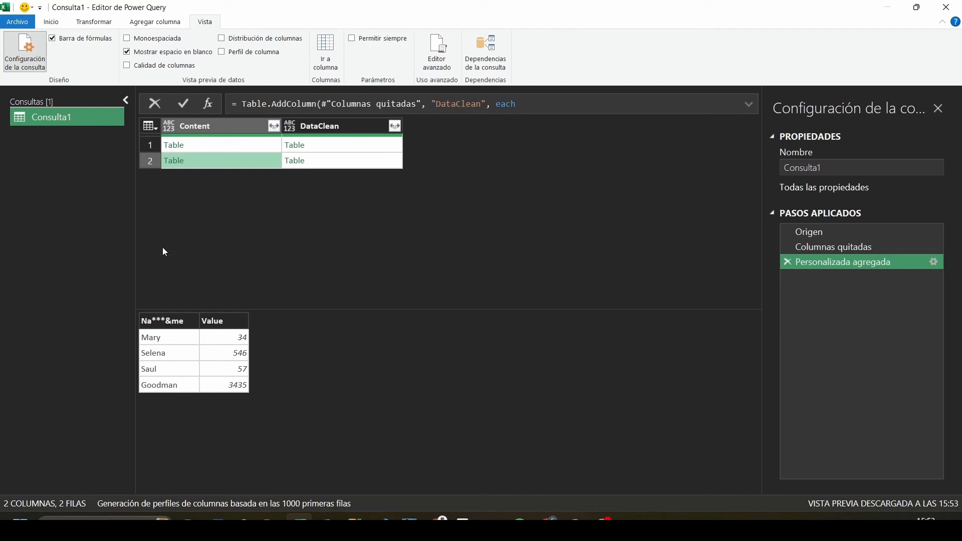
left_click_drag(127, 298, 199, 330)
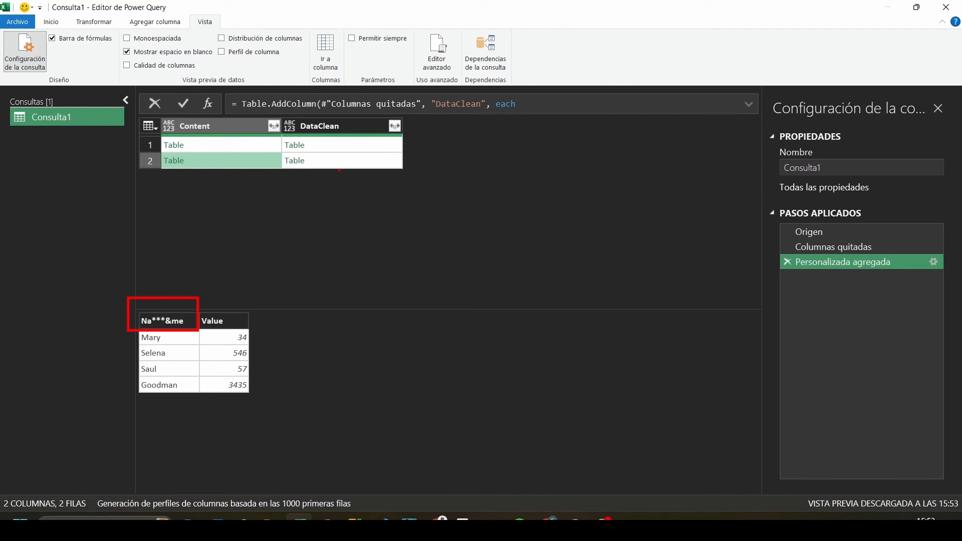
key("Escape")
left_click(332, 165)
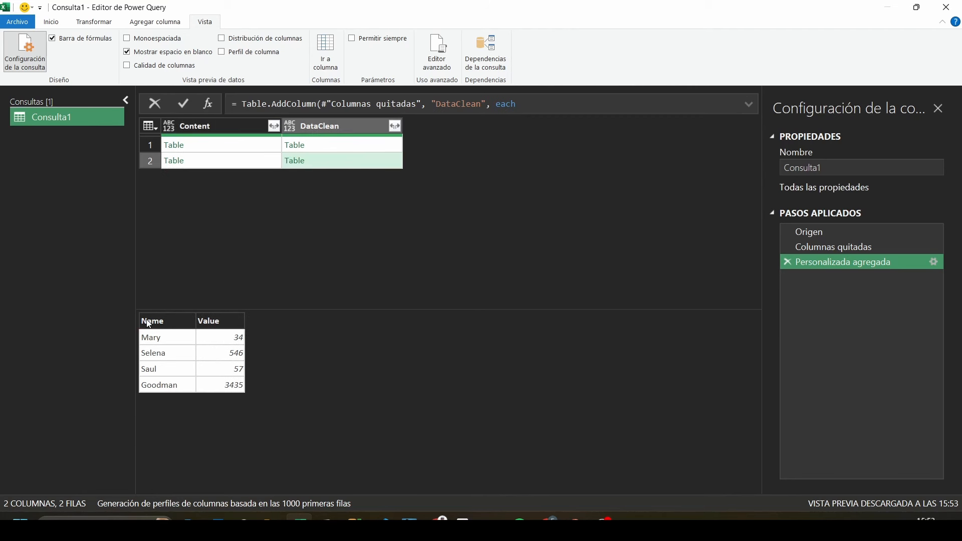
mouse_move(130, 309)
left_mouse_down()
mouse_move(241, 344)
mouse_move(279, 337)
left_mouse_up()
key("Escape")
Step: Expand the DataClean column into its Name and Value columns
left_click(395, 126)
left_click(306, 318)
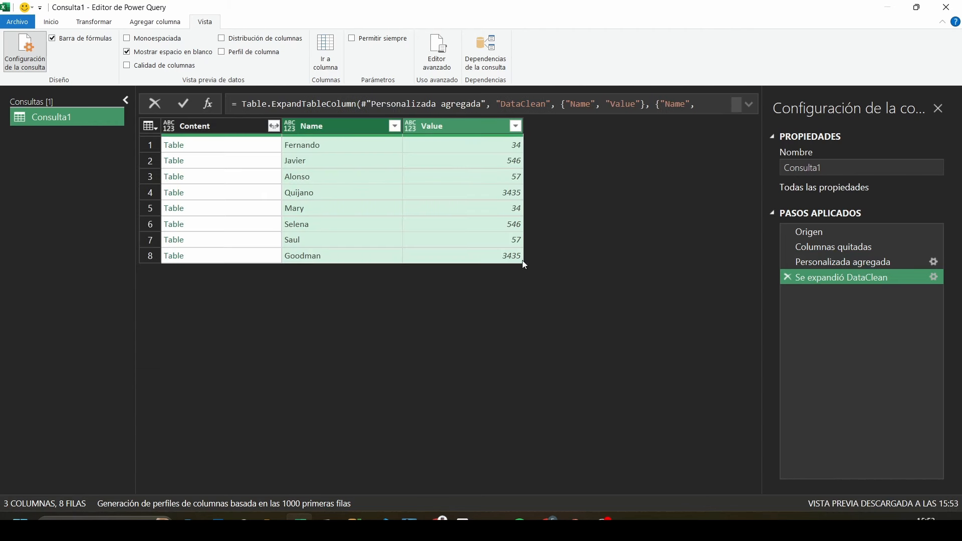
mouse_move(265, 98)
left_mouse_down()
mouse_move(340, 144)
mouse_move(539, 146)
left_mouse_up()
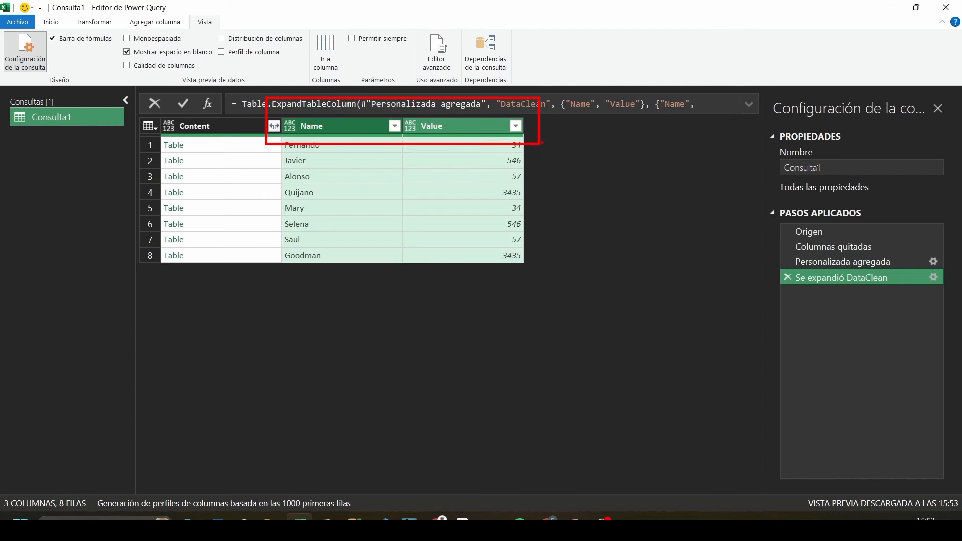
key("Escape")
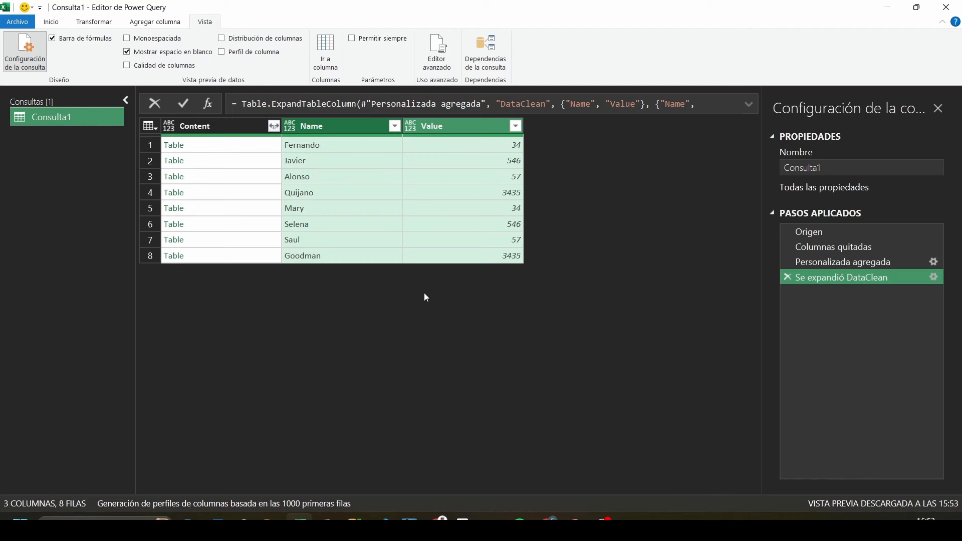
Step: Review the query's full M code in the advanced editor, leaving it unedited
left_click(437, 52)
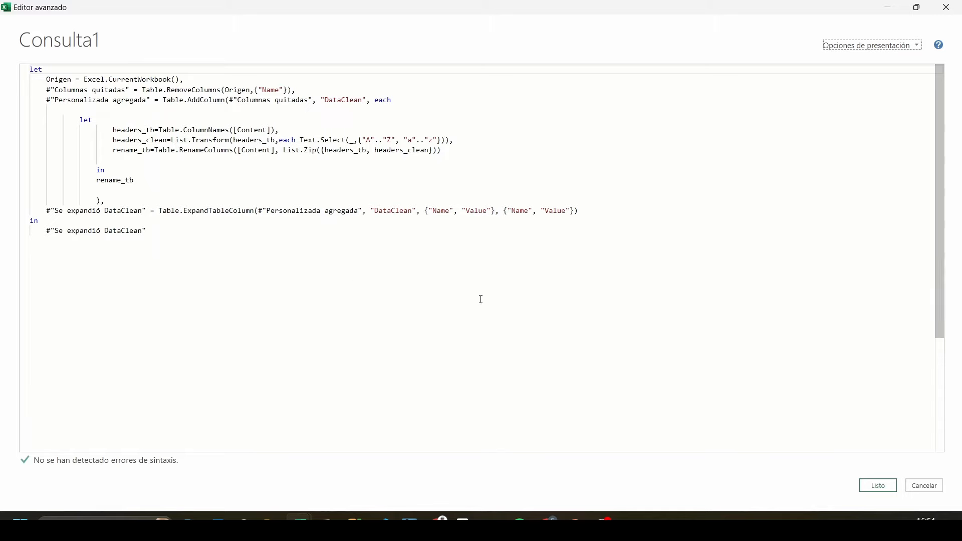
left_click(947, 7)
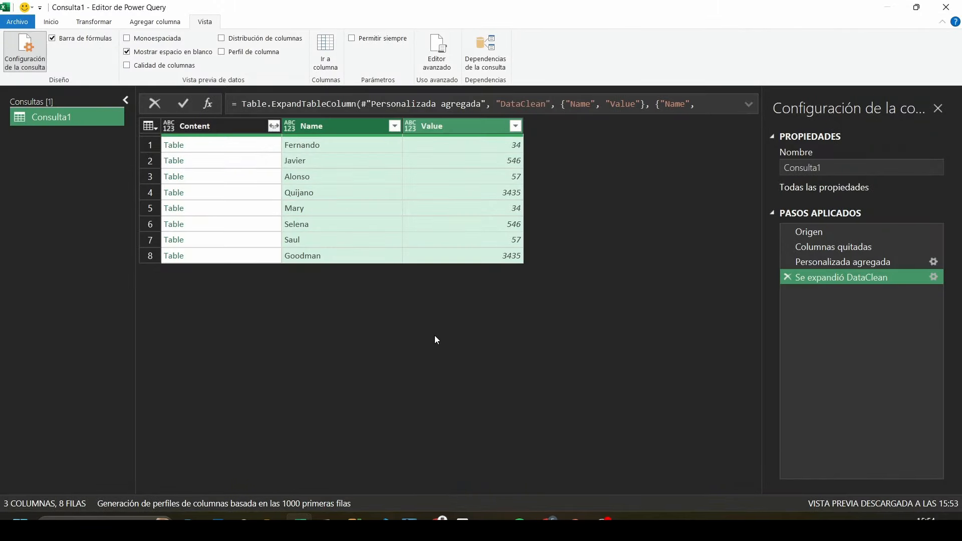
Step: Remove the Content column from the expanded query, keeping only Name and Value
key("ctrl+plus")
key("ctrl+plus")
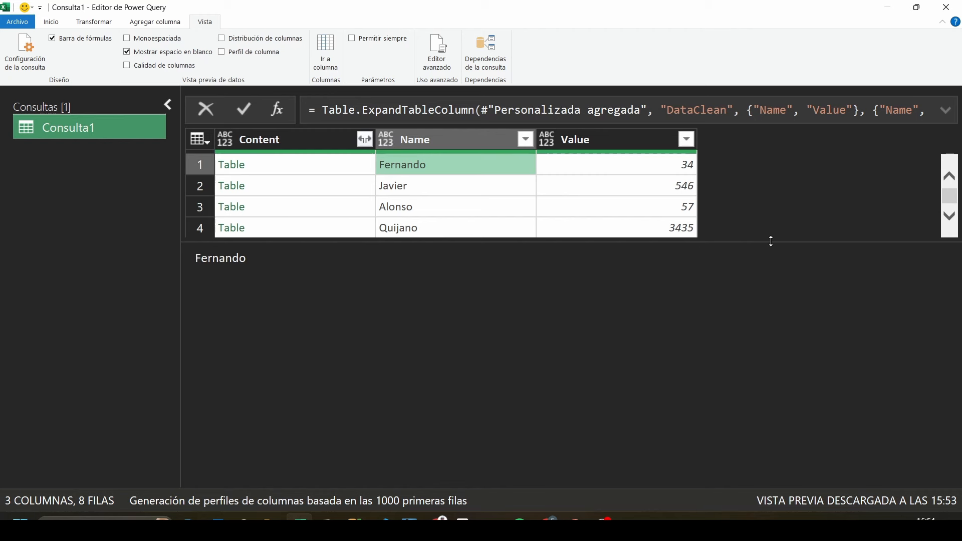
left_click_drag(771, 241, 770, 331)
left_click(480, 272)
left_click(269, 144)
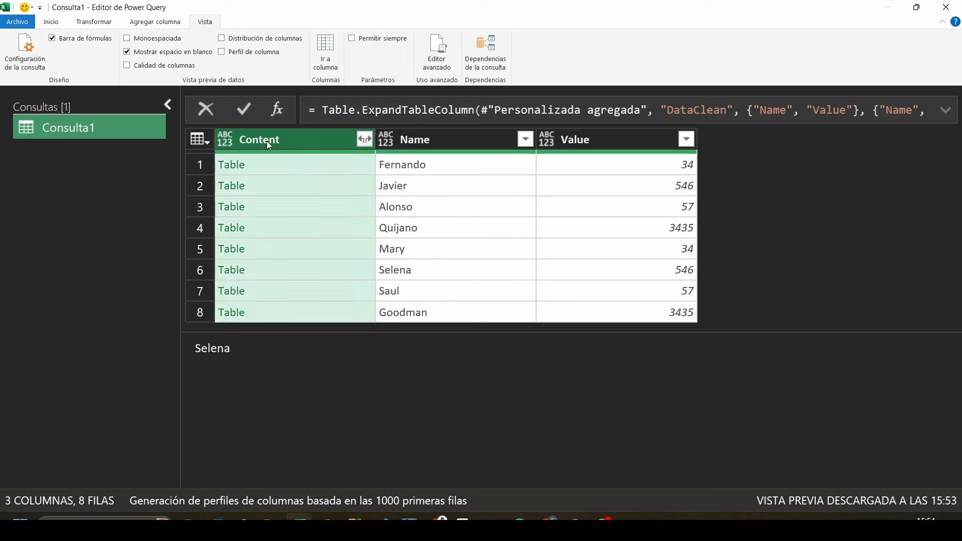
right_click(269, 145)
left_click(206, 144)
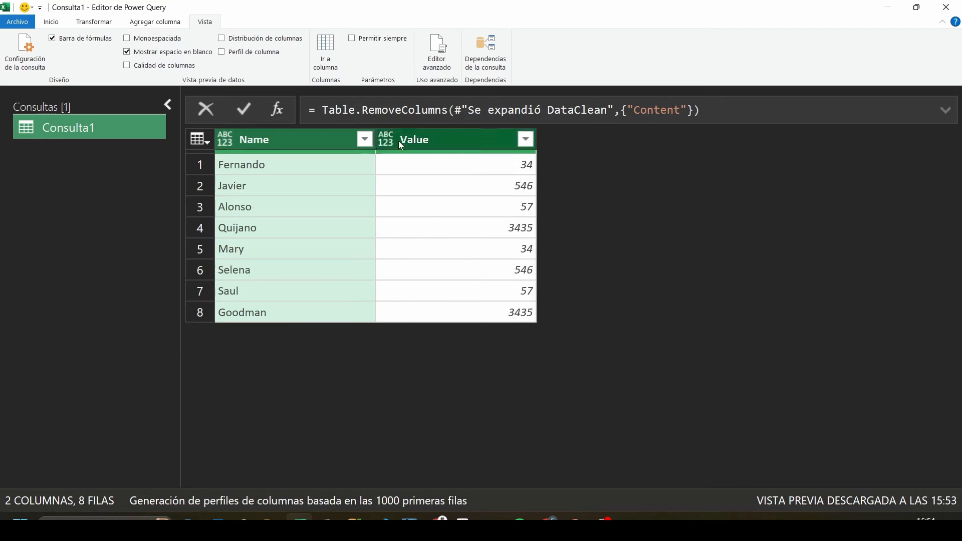
Step: Start a new custom column and name it UpperLowe
left_click(155, 21)
left_click(79, 50)
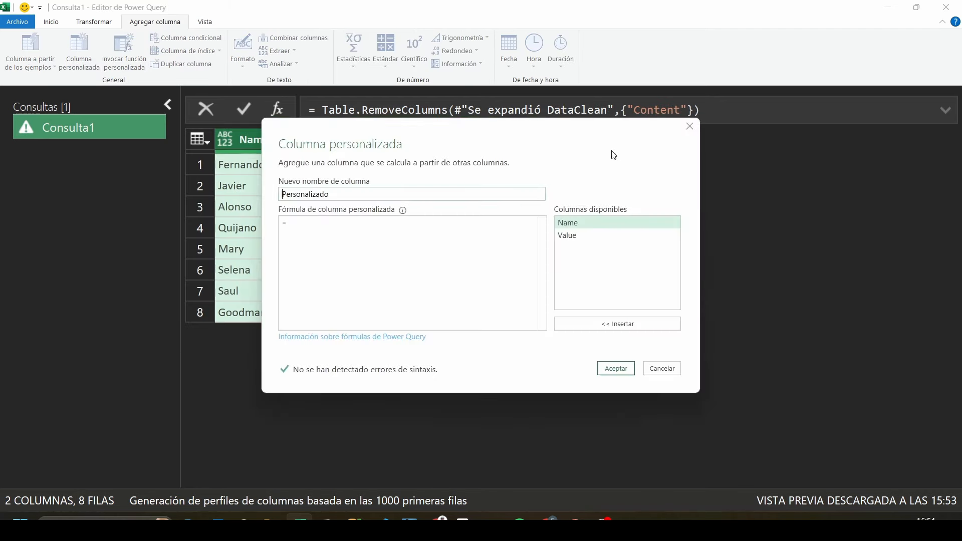
left_click_drag(486, 136, 699, 174)
key("ctrl+a")
key("BackSpace")
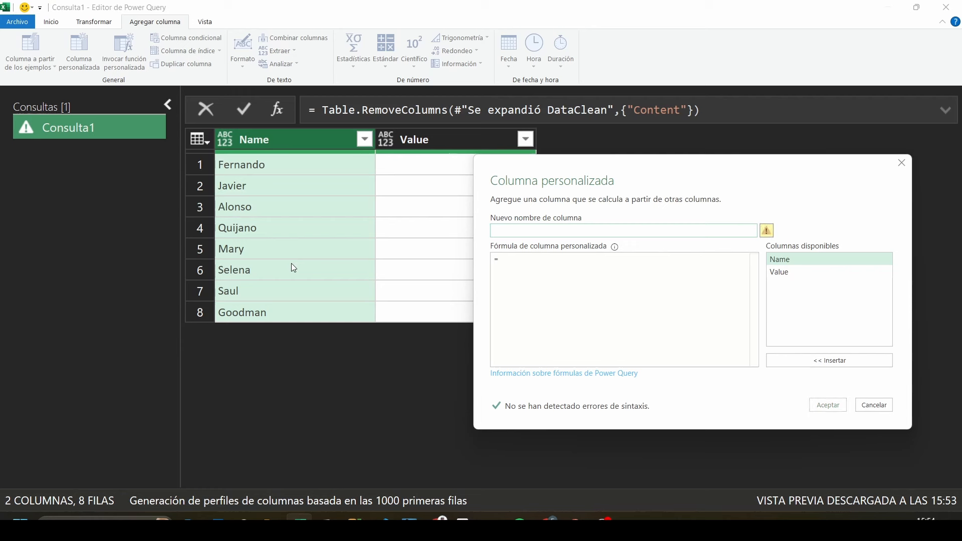
type("Upper")
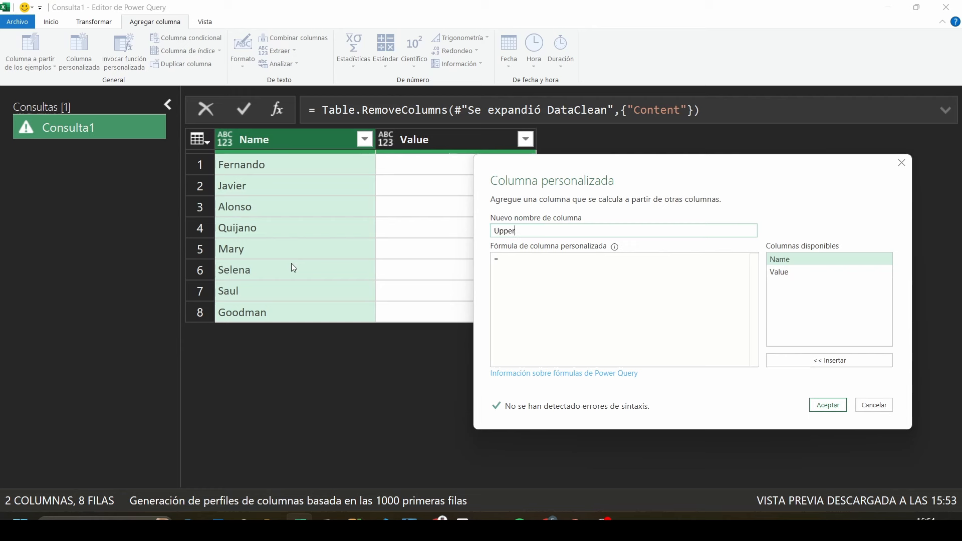
key("Tab")
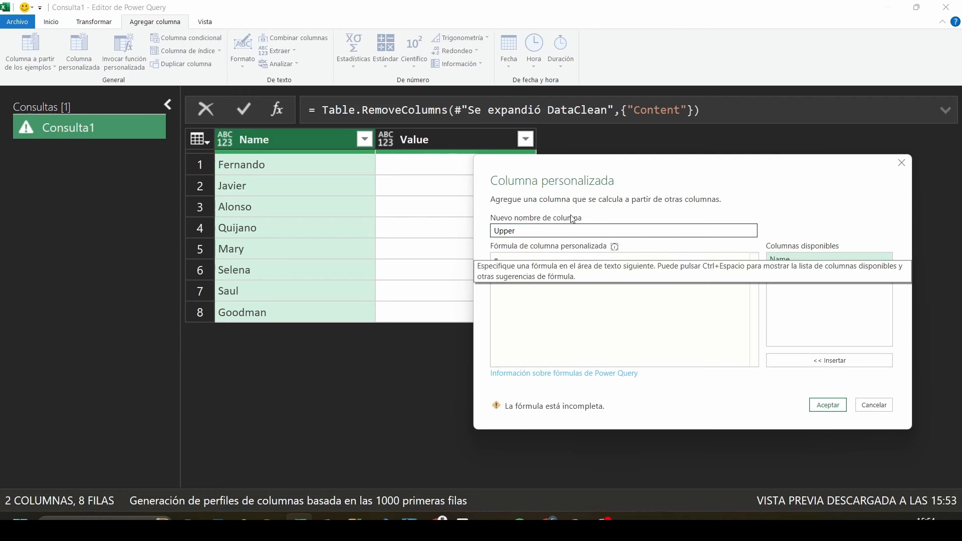
left_click(565, 234)
type("Lowe")
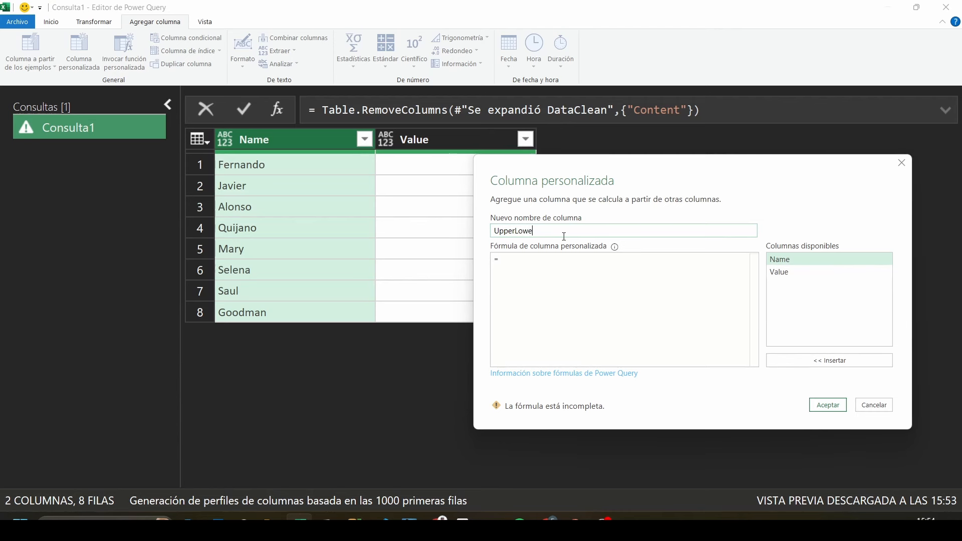
Step: Lay out an empty let … in block on separate lines in the custom column formula
left_click(536, 270)
type("let")
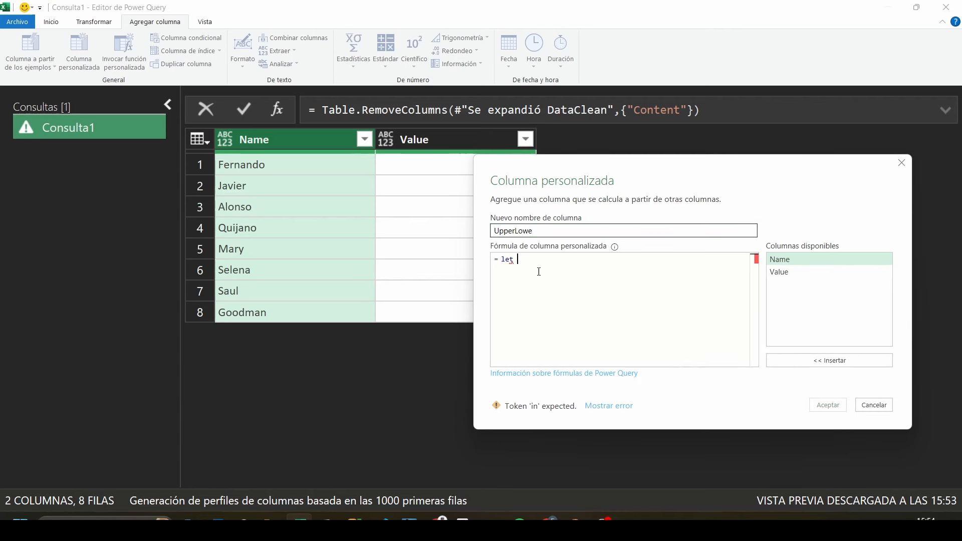
key("Return")
key("Return")
key("Return")
type("in")
key("Return")
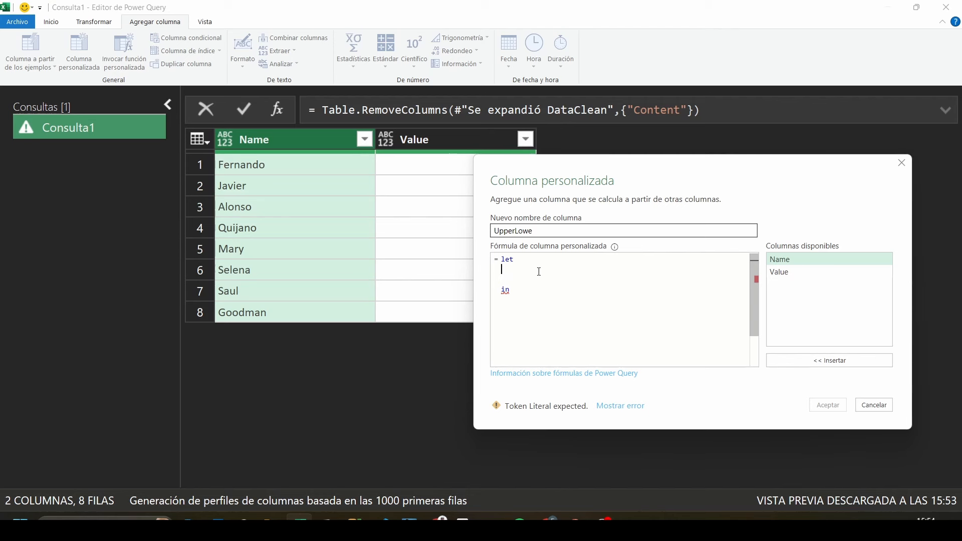
Step: Declare a variable named list_Text followed by an equals sign inside the let block
type("Text")
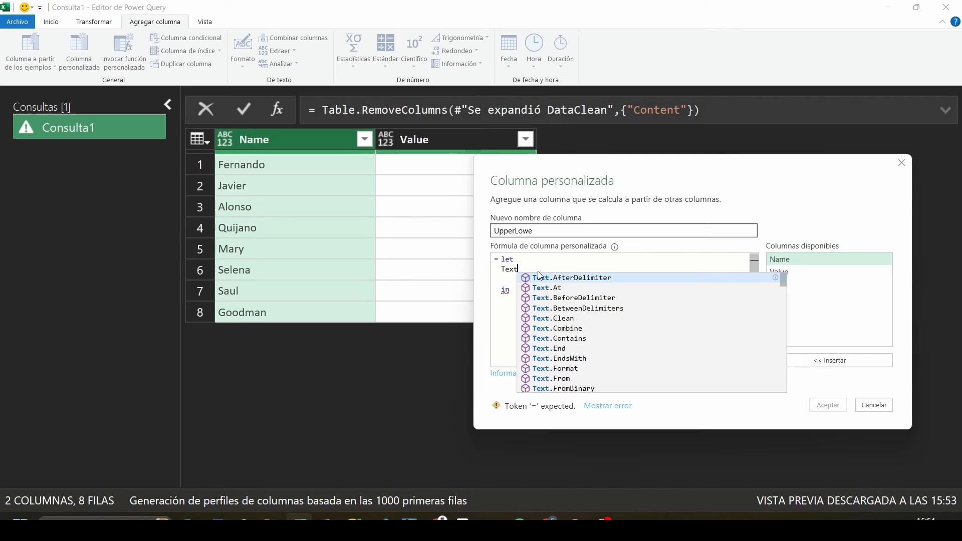
key("BackSpace")
key("BackSpace")
key("BackSpace")
key("BackSpace")
type("list")
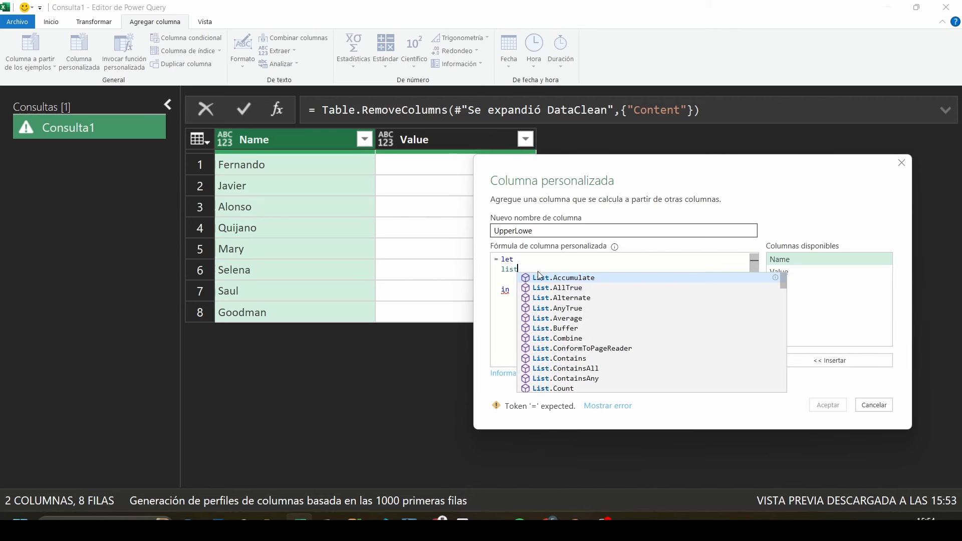
type("_Text=")
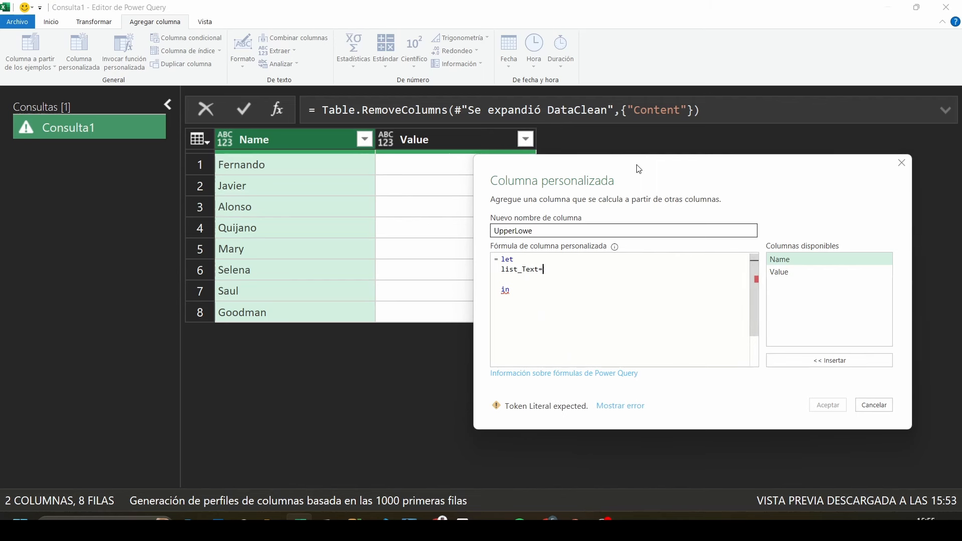
Step: Assign Text.ToList([Name]) to list_Text to split each name into its characters
left_click_drag(638, 168, 587, 213)
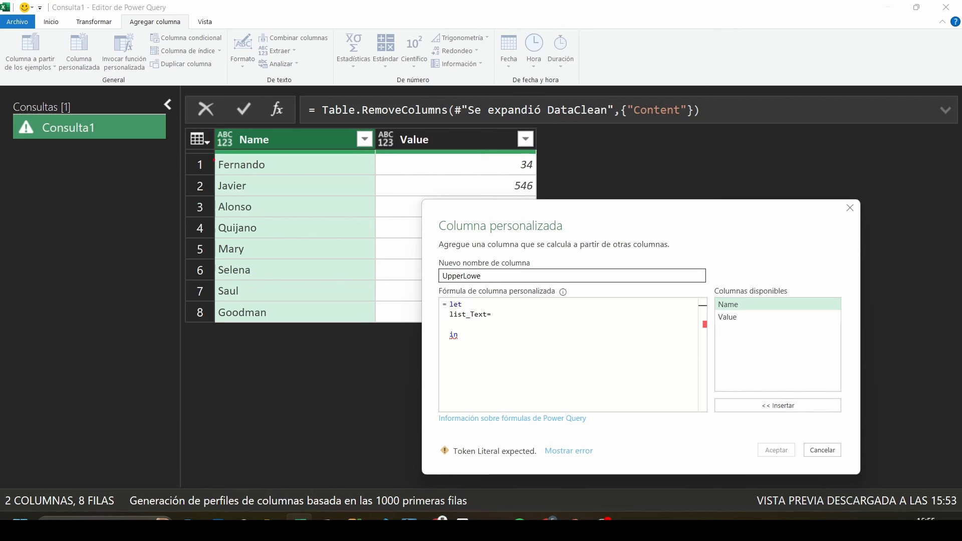
left_click(518, 319)
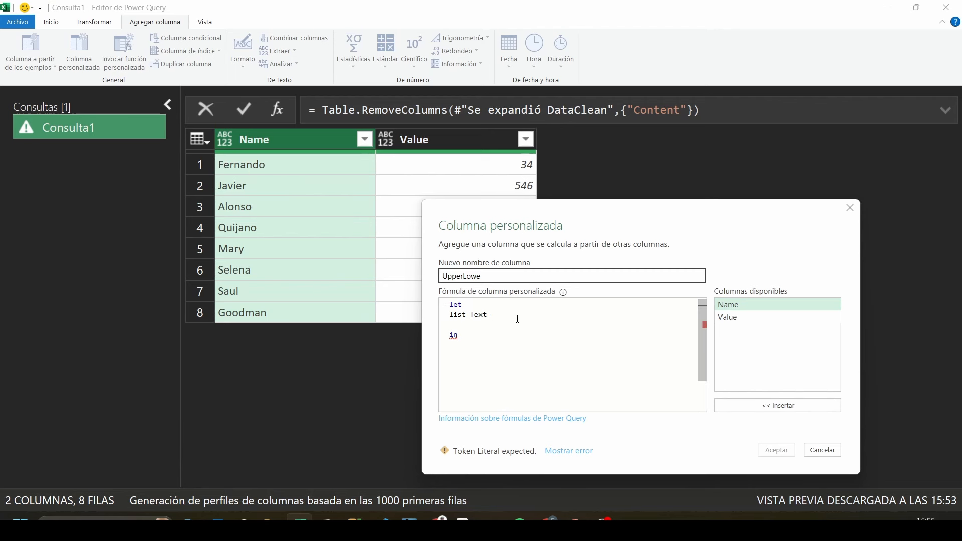
type("Text")
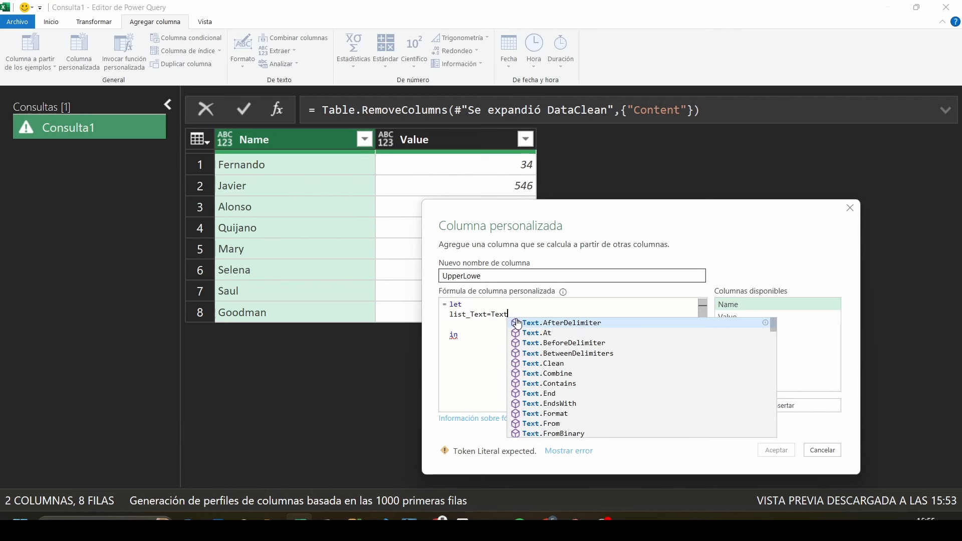
type(".List")
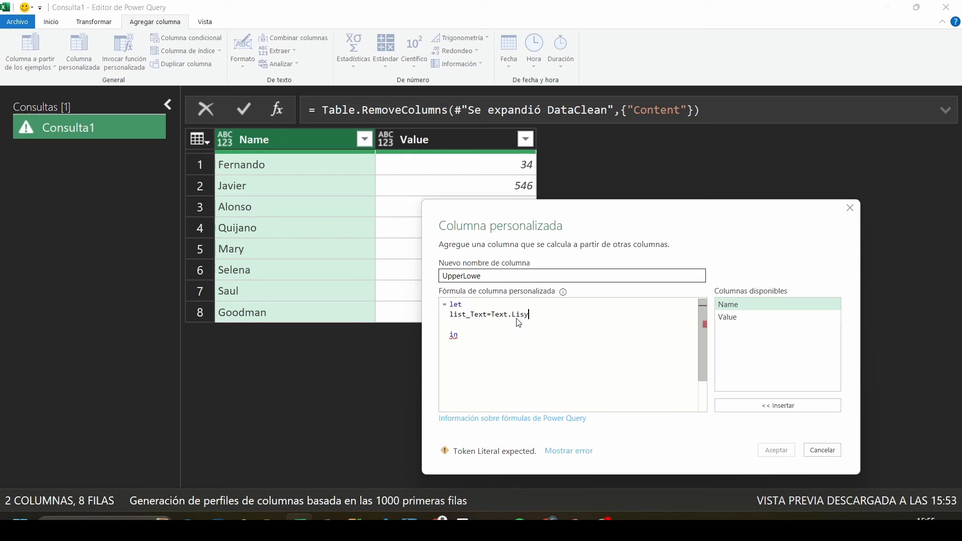
key("BackSpace")
key("BackSpace")
key("BackSpace")
key("BackSpace")
type("ToList(")
double_click(769, 305)
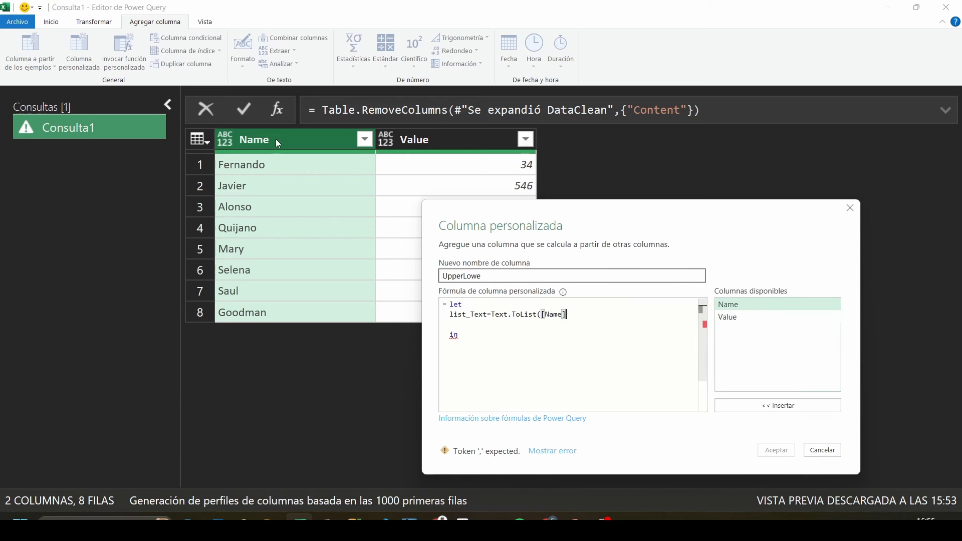
type(")")
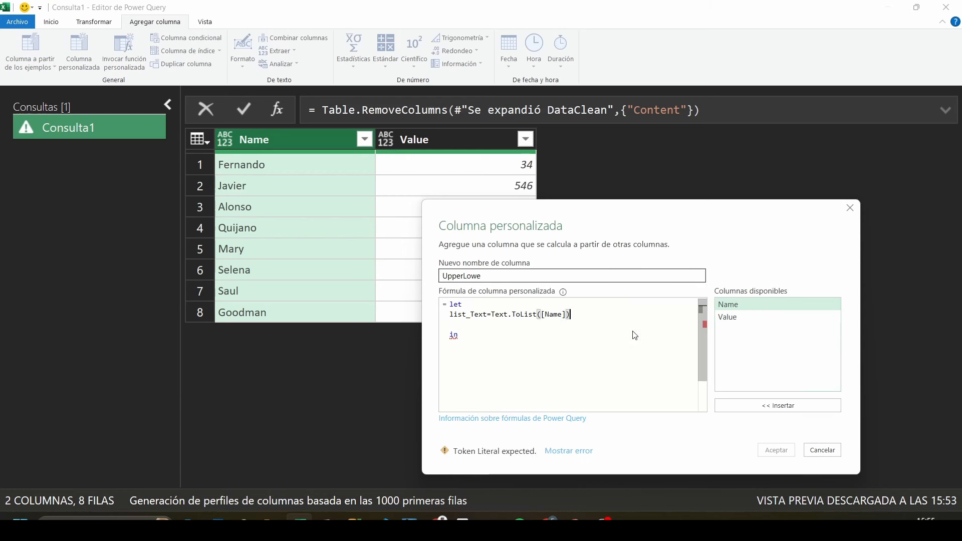
Step: Declare a second variable named upperLower with an equals sign below list_Text, leaving a line for its expression
key("Return")
key("Return")
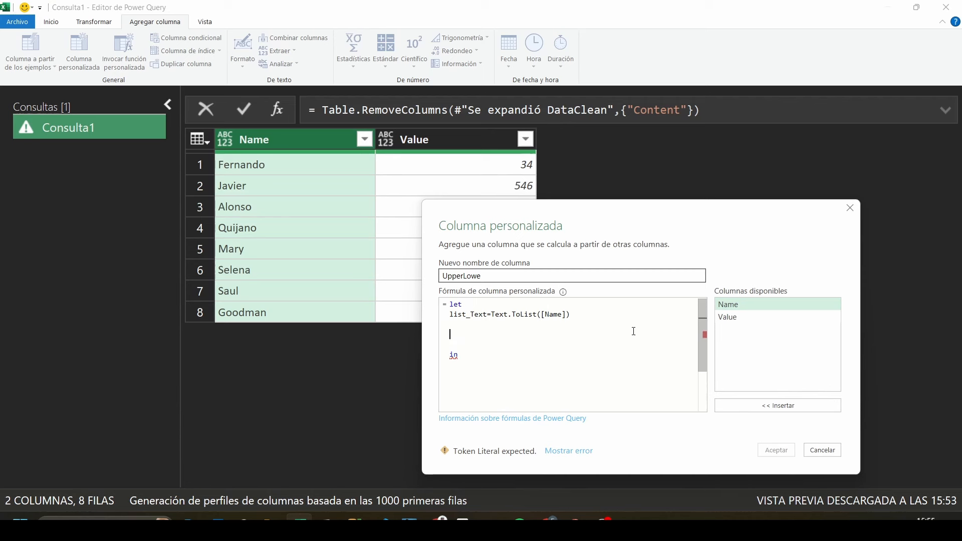
key("BackSpace")
type("upperLo")
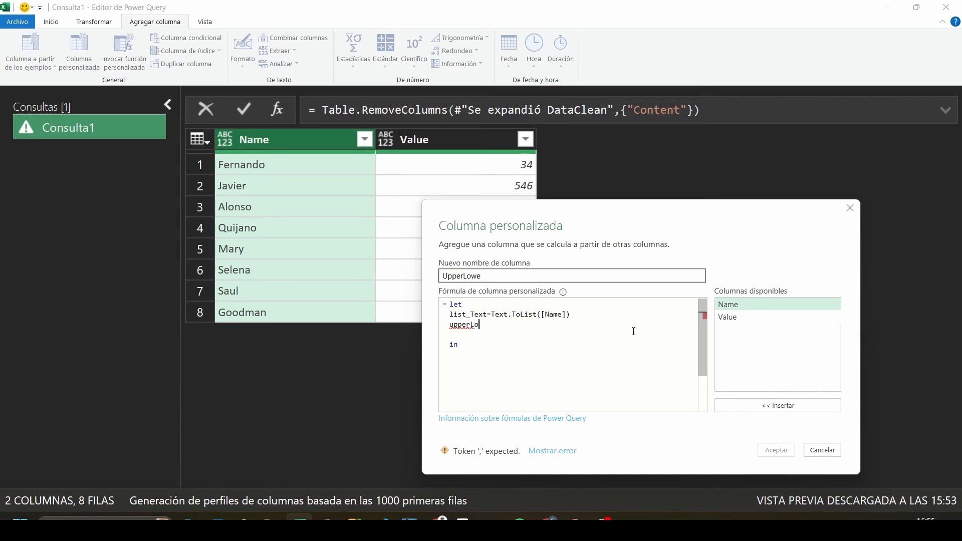
type("wer=")
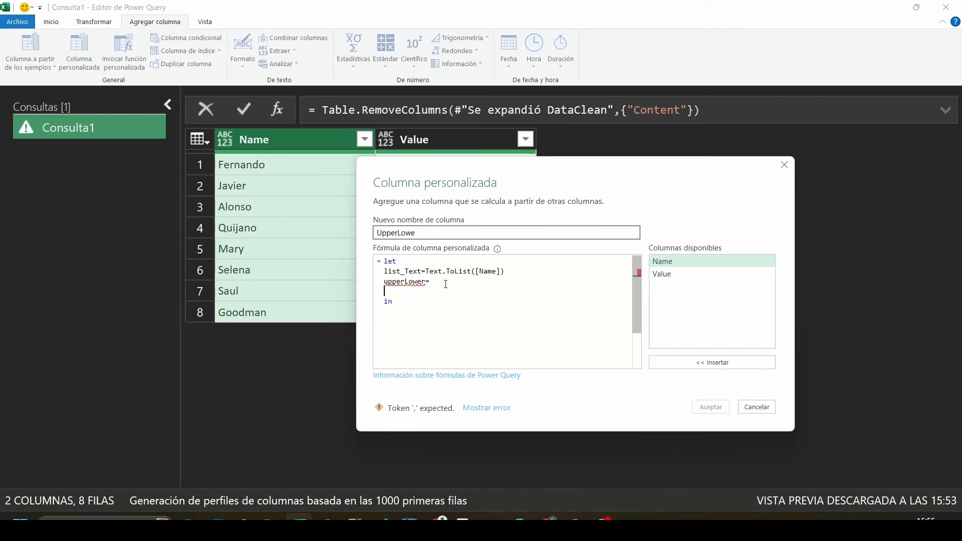
key("Return")
Step: Start the upperLower expression with List.Transform(list_Text, and continue on a new line for the transformation function
type("List.Tran")
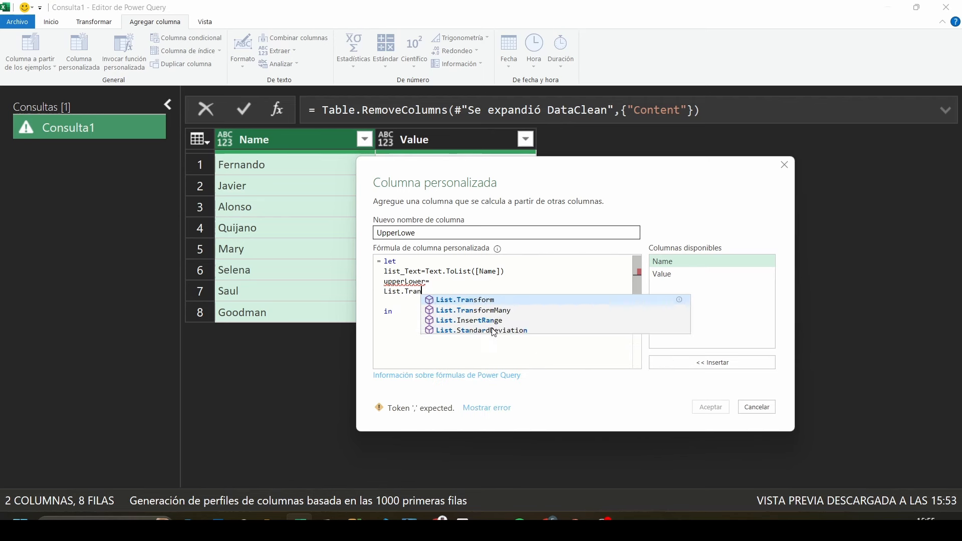
key("Tab")
type("(list")
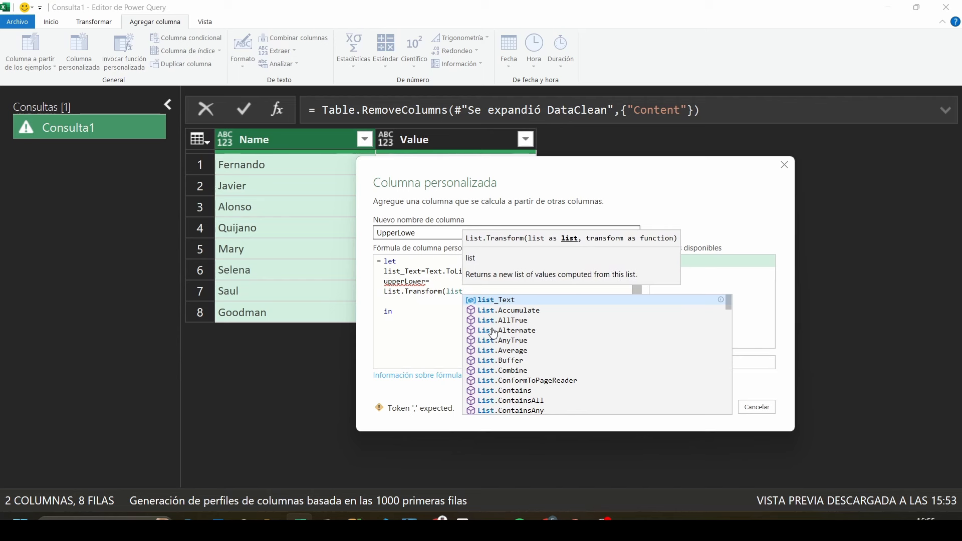
type("_")
key("Tab")
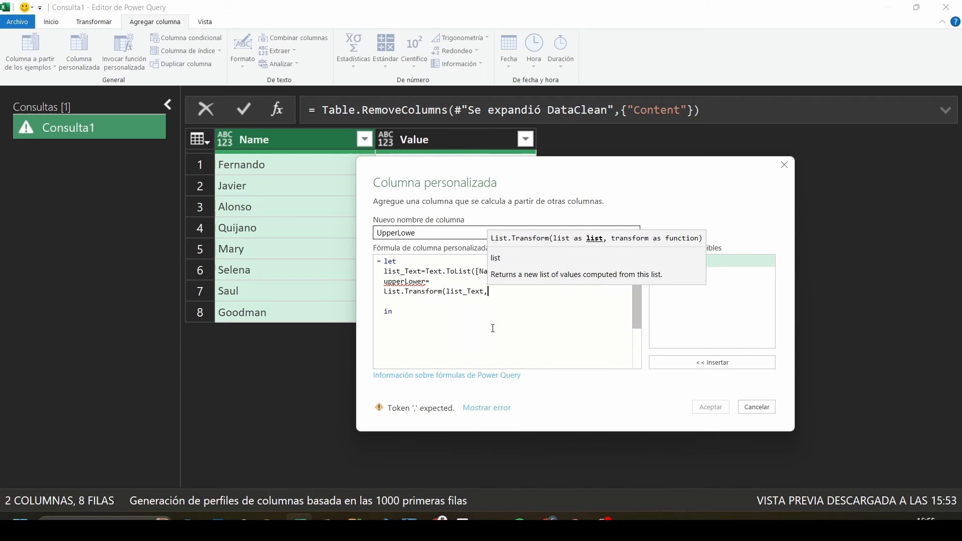
type(",")
key("Return")
key("Escape")
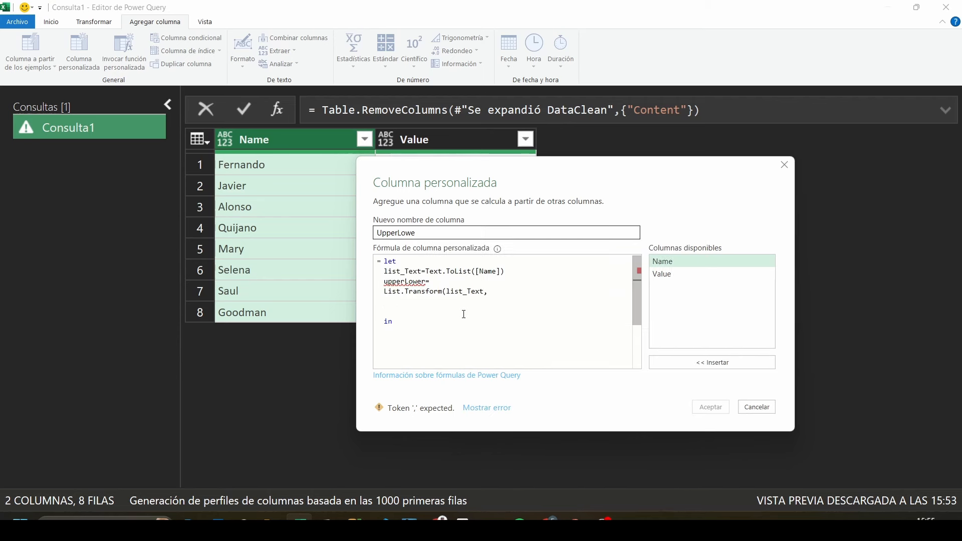
Step: Add the condition each if Number.Mod(List.PositionOf(list_Text,_),2)=0 as the transformation of list_Text
type("each")
type("if")
type("Number.M")
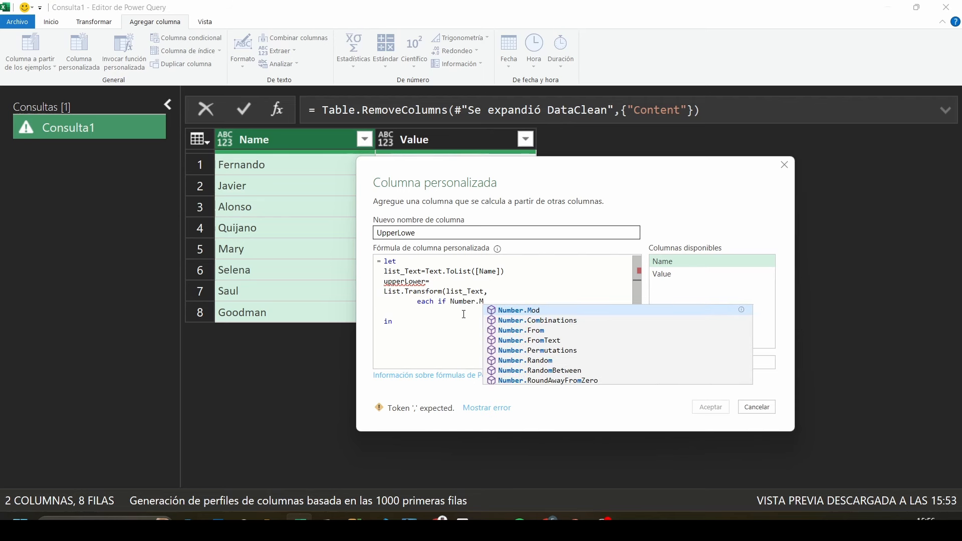
type("od(")
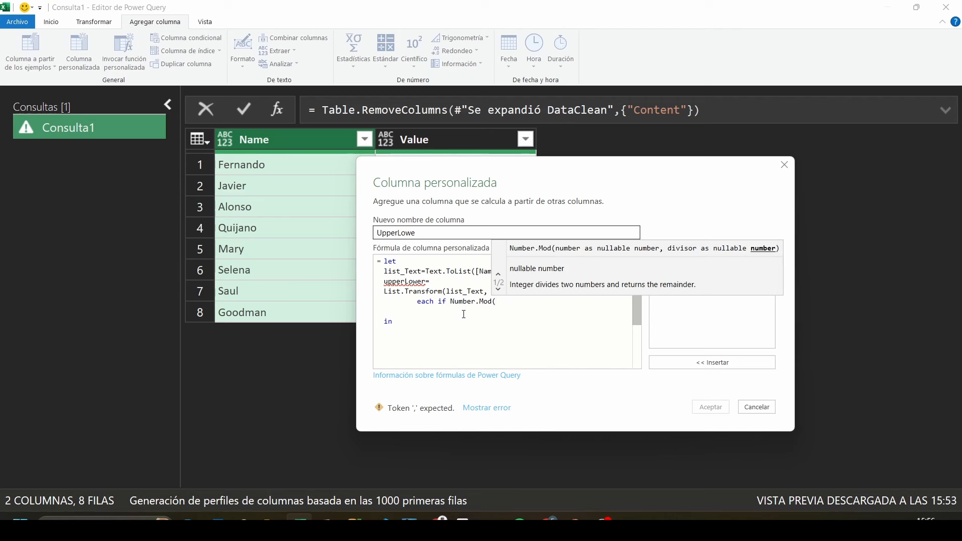
type("List/")
type("PositionOf(list")
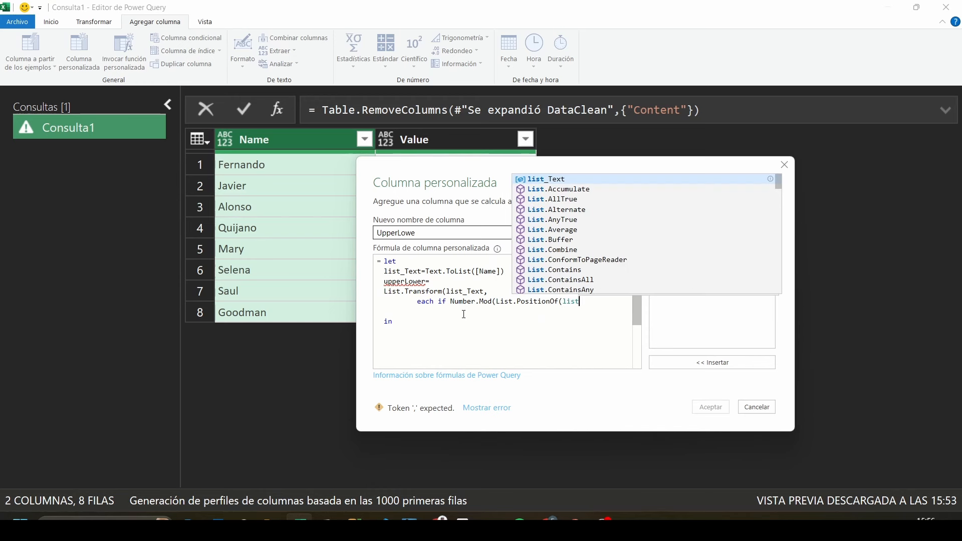
key("Tab")
type(",")
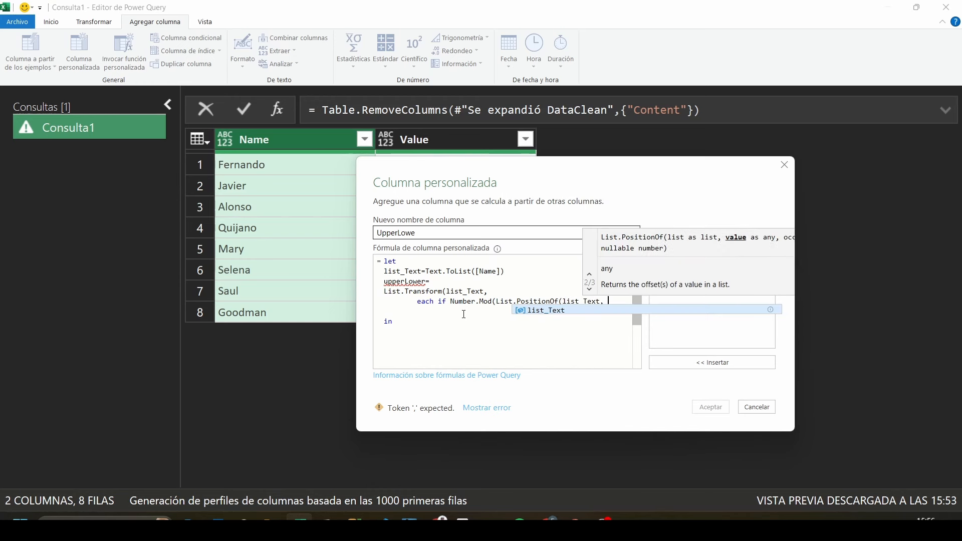
type(" ),")
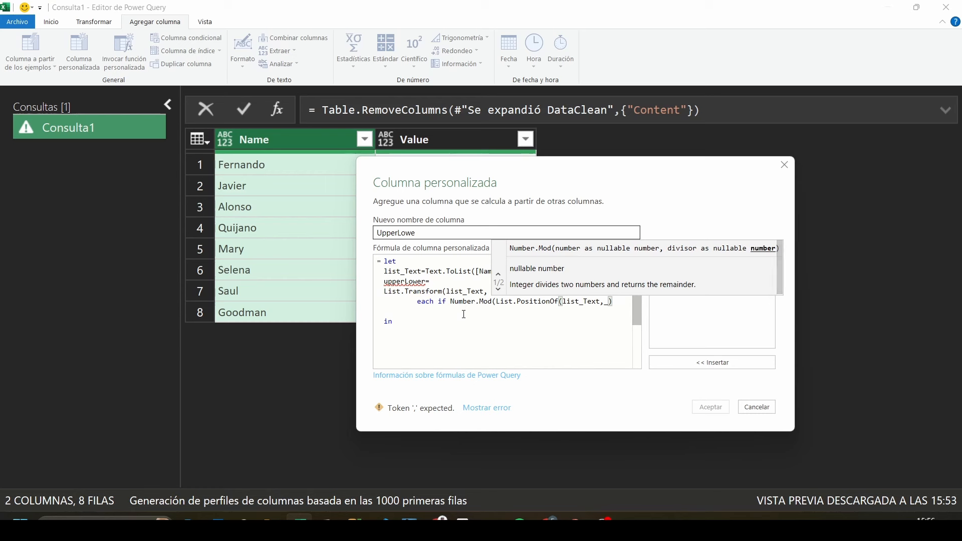
type("2)=")
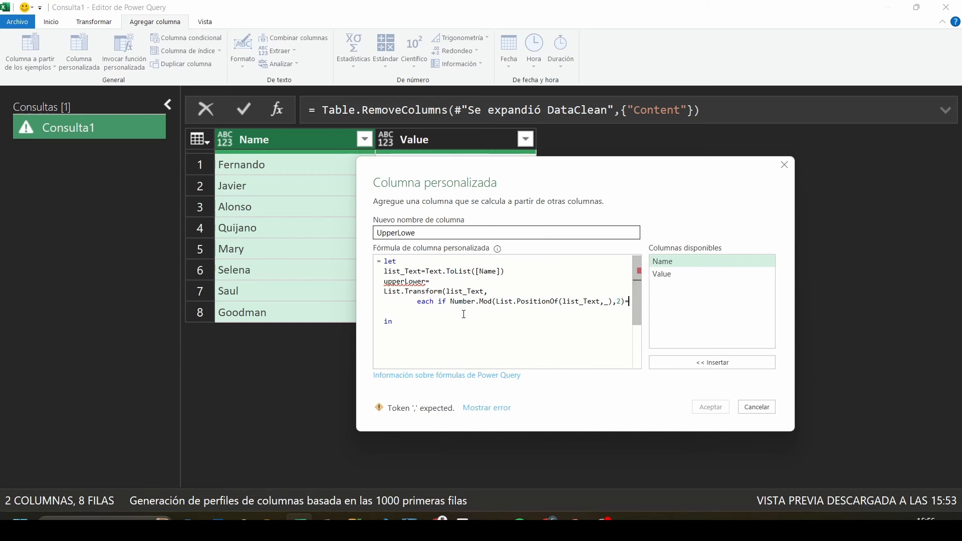
type("0")
Step: Lay out each, if and the Number.Mod condition on separate lines in the formula
left_click(451, 301)
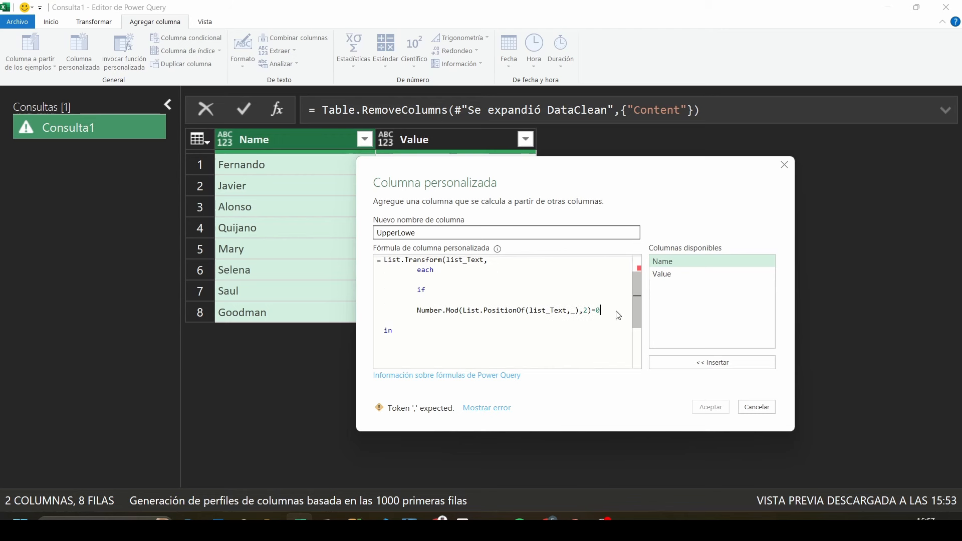
key("Down")
key("Tab")
Step: Complete the condition with then Text.Upper(_) else _ and close the List.Transform parenthesis
left_click(567, 322)
type("then Text.")
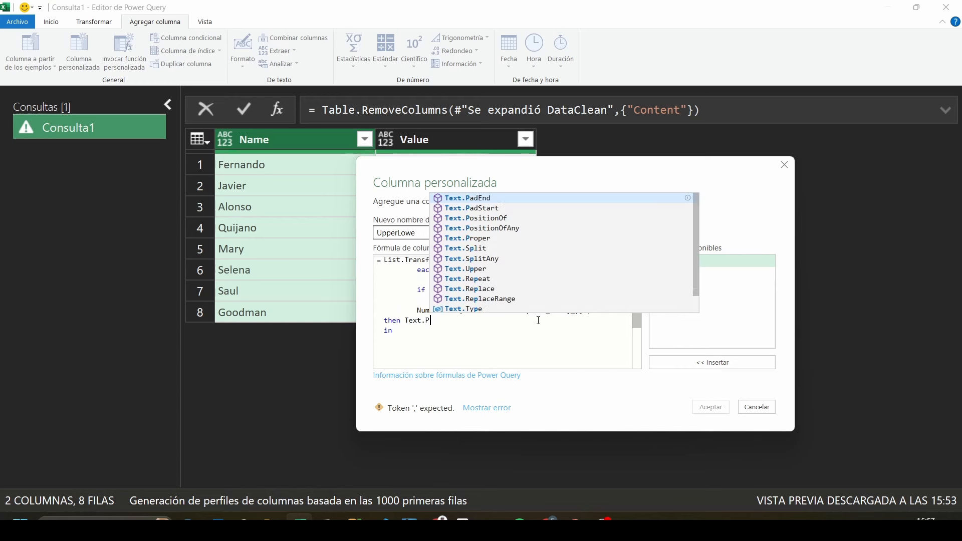
type("Upper")
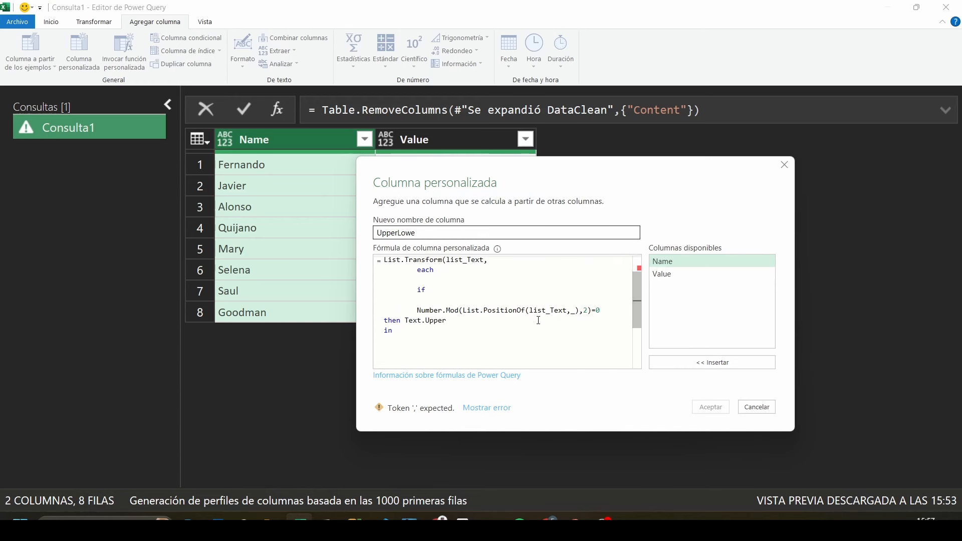
type("(_")
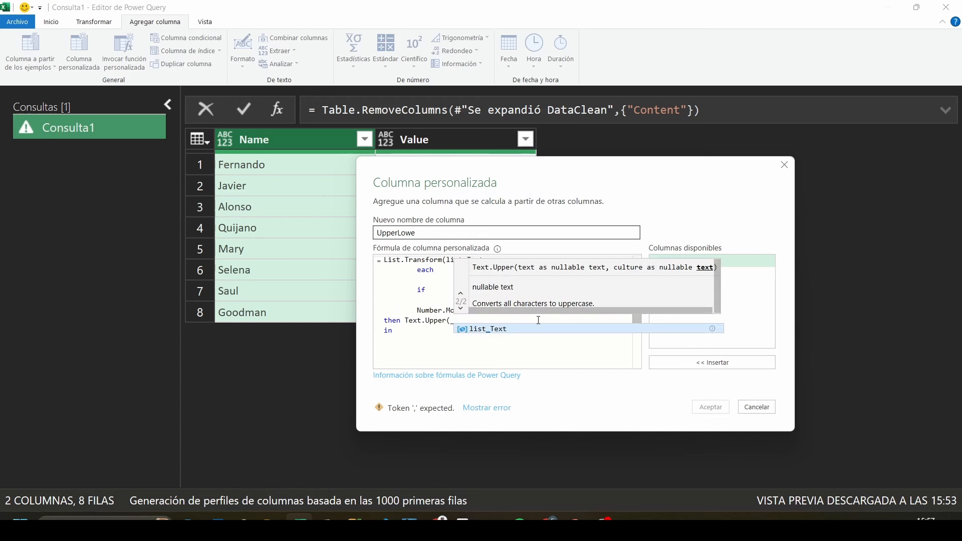
type(") else ")
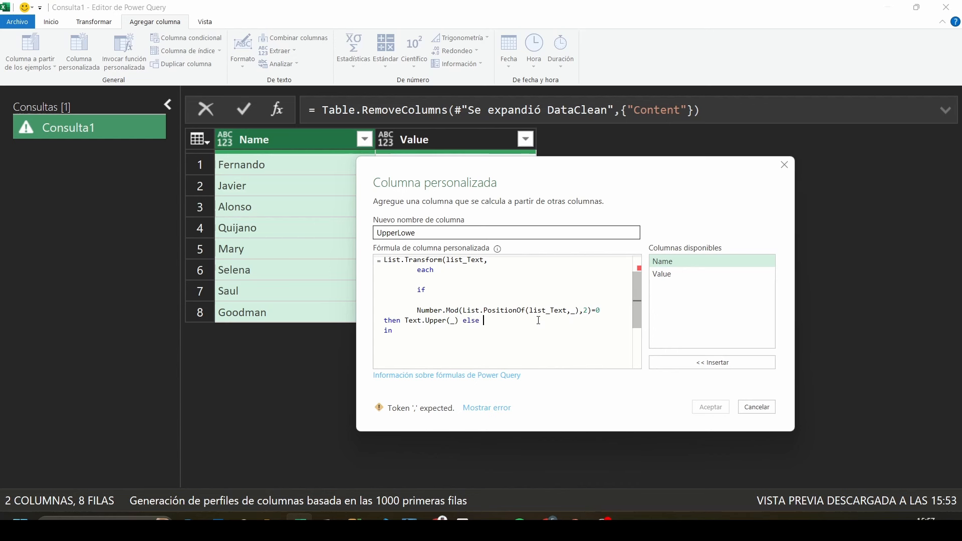
type("_")
left_click(470, 329)
left_click(494, 324)
type(")")
left_click_drag(417, 311, 578, 313)
left_click(561, 347)
left_click(524, 321)
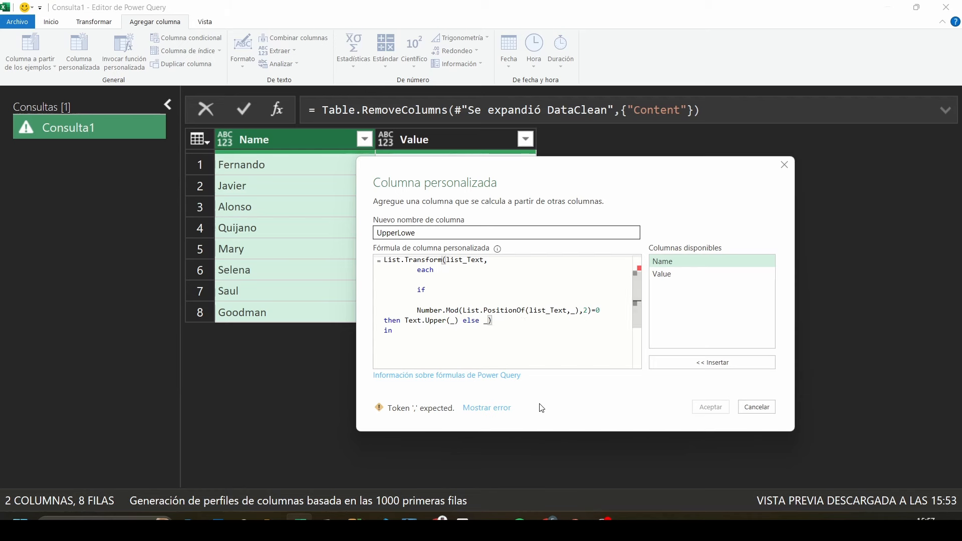
Step: Declare text_complete on a new line as Text.Combine( with the upperLower variable as its list
key("Return")
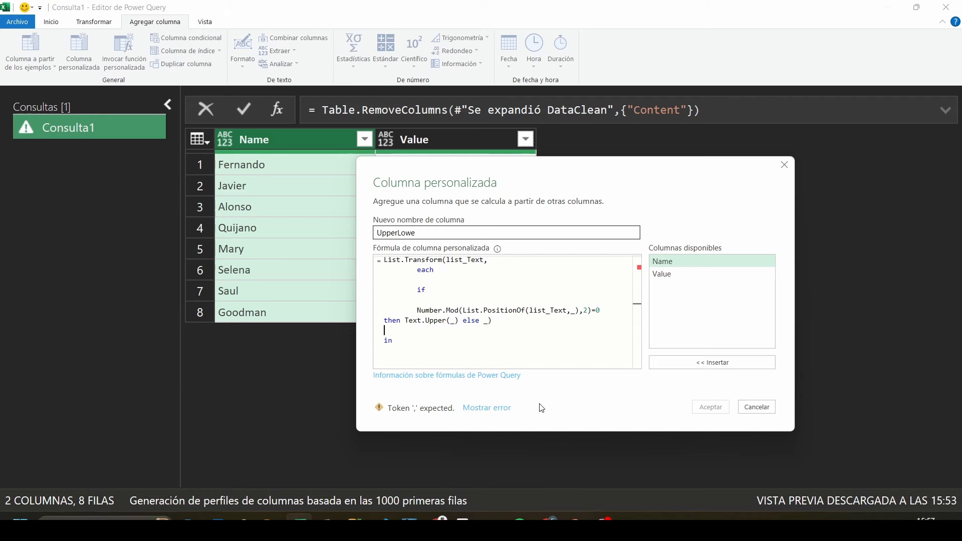
type("text_complete=Text.Co")
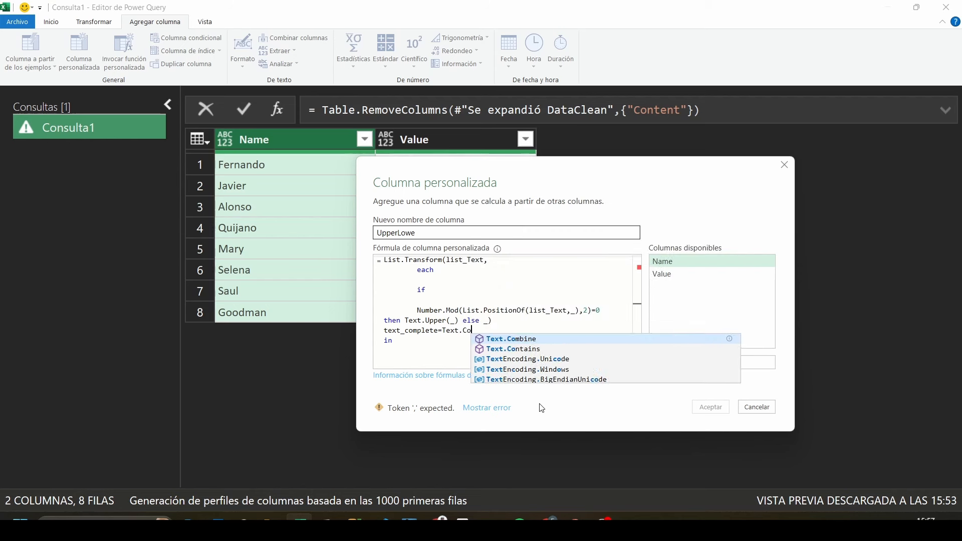
type("mbine(")
scroll(393, 304, "up", 1)
double_click(398, 283)
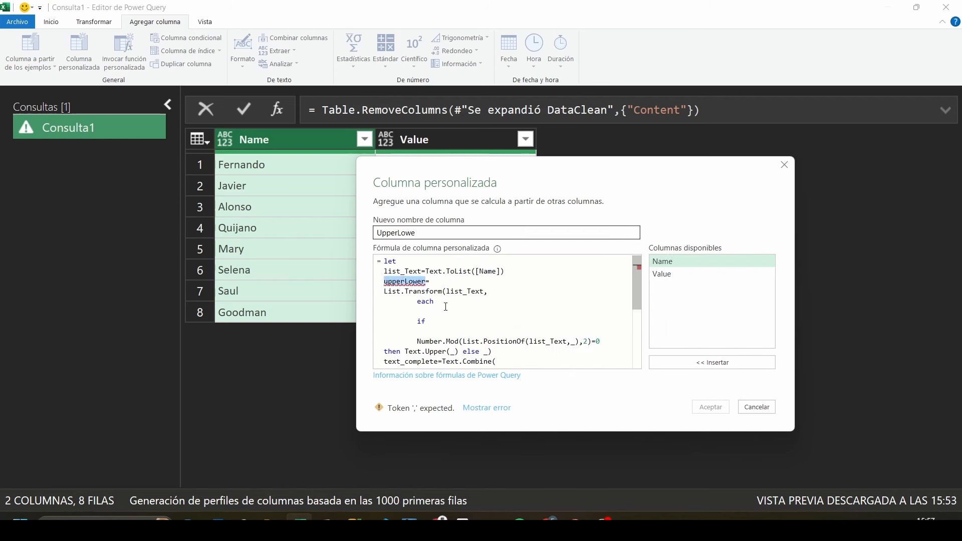
key("ctrl+c")
scroll(452, 297, "down", 1)
left_click(513, 300)
key("ctrl+v")
Step: Add a comma after the upperLower expression and finish Text.Combine with an empty-text separator
key("Up")
type(",")
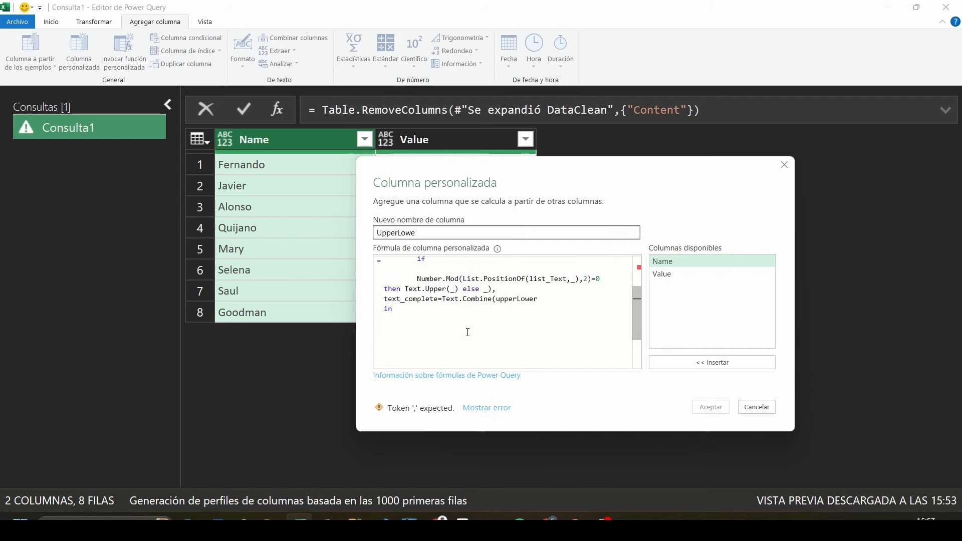
type(")")
type(",\"\"")
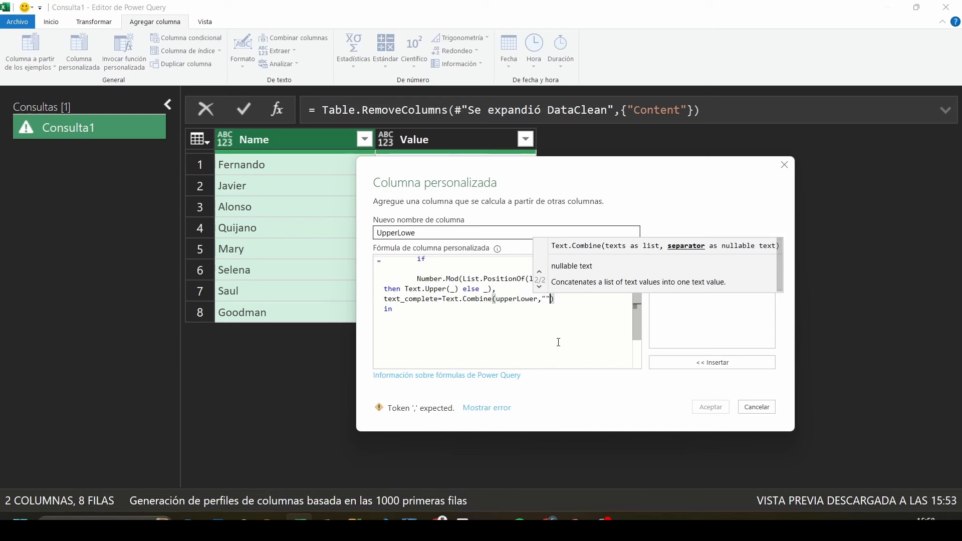
Step: Return text_complete on its own line after the in keyword
left_click(443, 335)
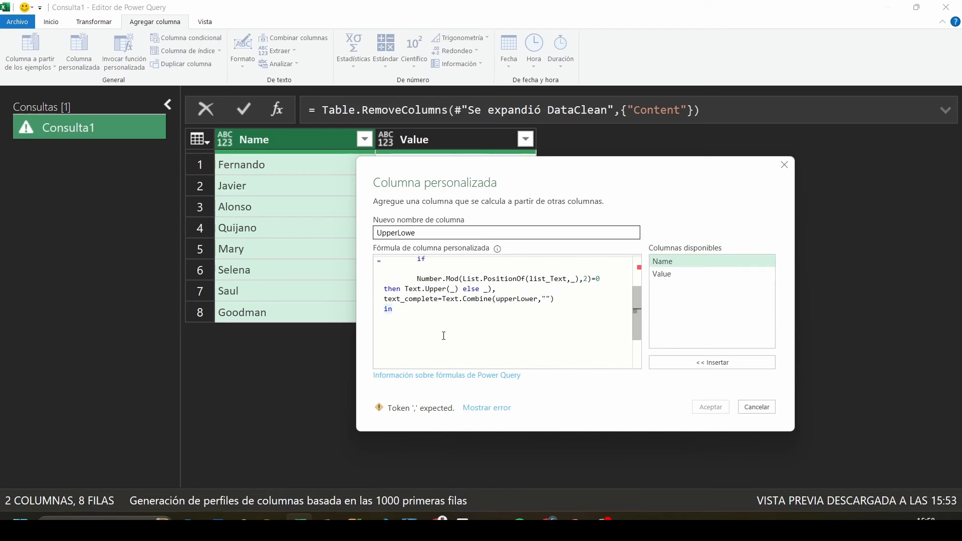
key("Return")
type("text_complete")
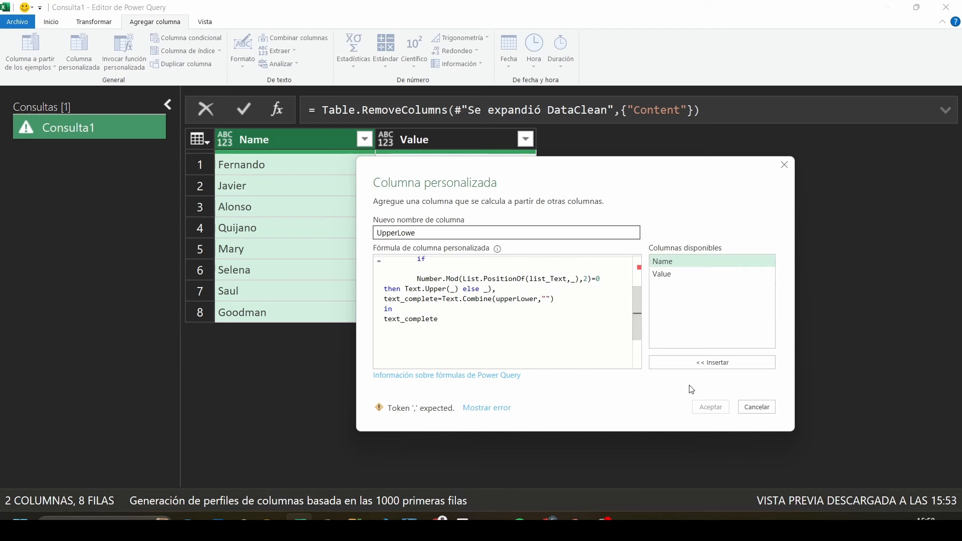
Step: Add the missing comma after Text.ToList([Name]), create the UpperLowe column and preview its first cell
left_click(487, 408)
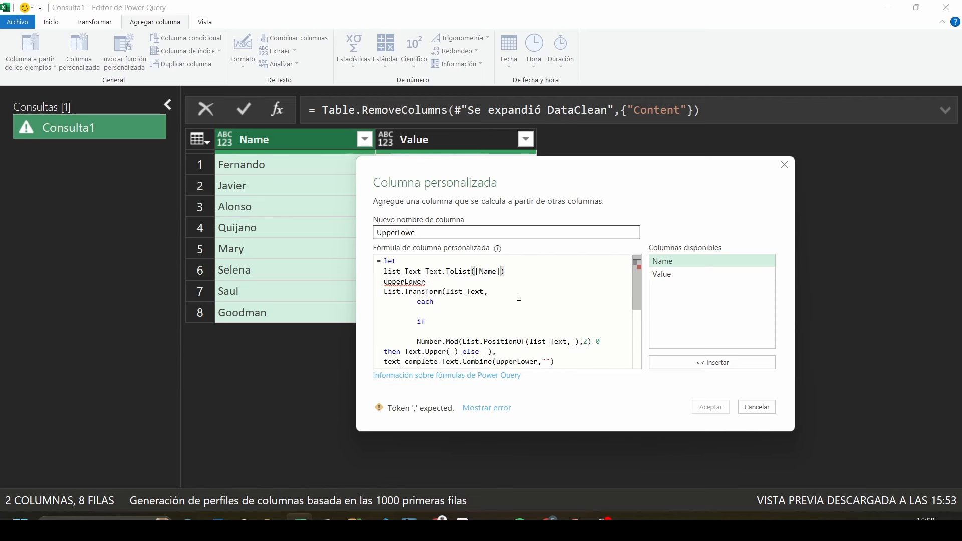
type(",")
scroll(519, 297, "down", 4)
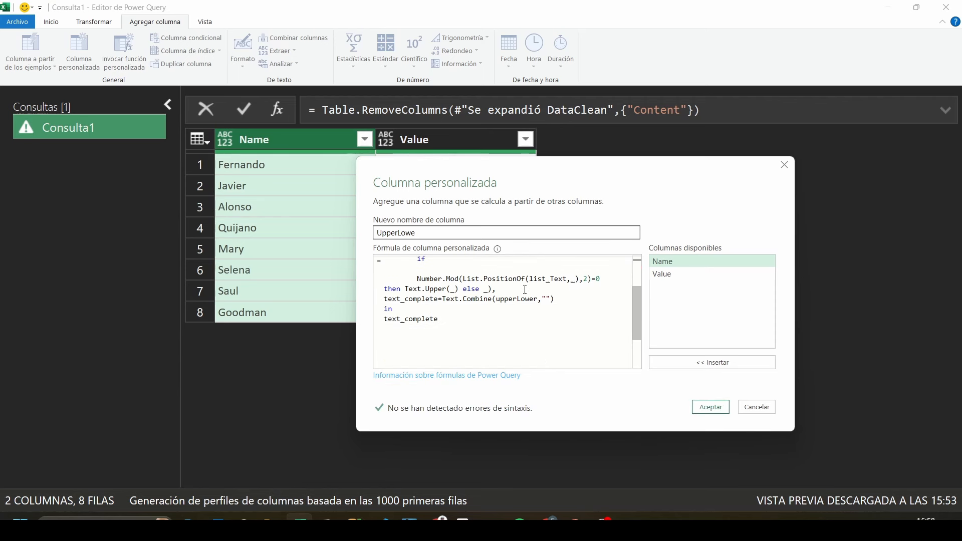
left_click(720, 411)
left_click(576, 165)
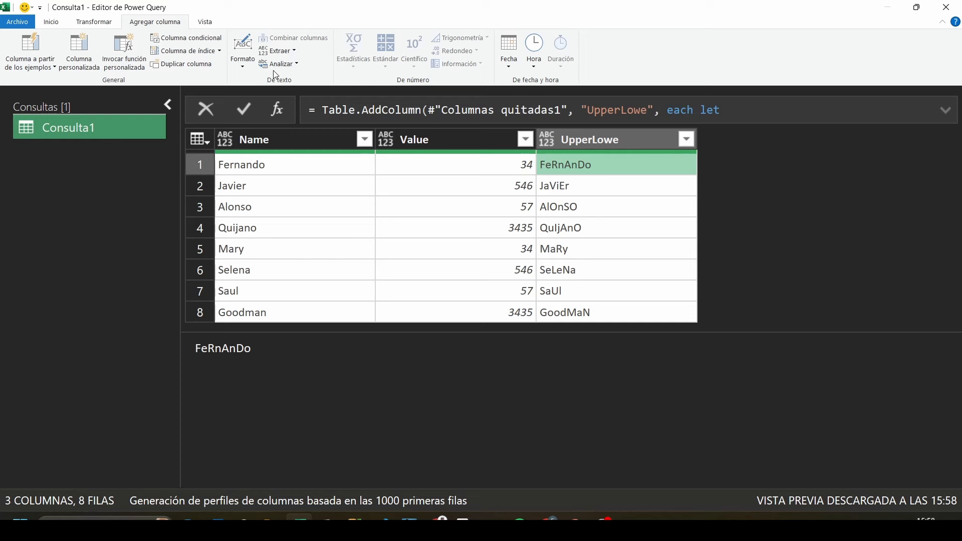
Step: Review the complete M code of Consulta1 in the advanced editor, and close the editor
left_click(205, 21)
left_click(436, 50)
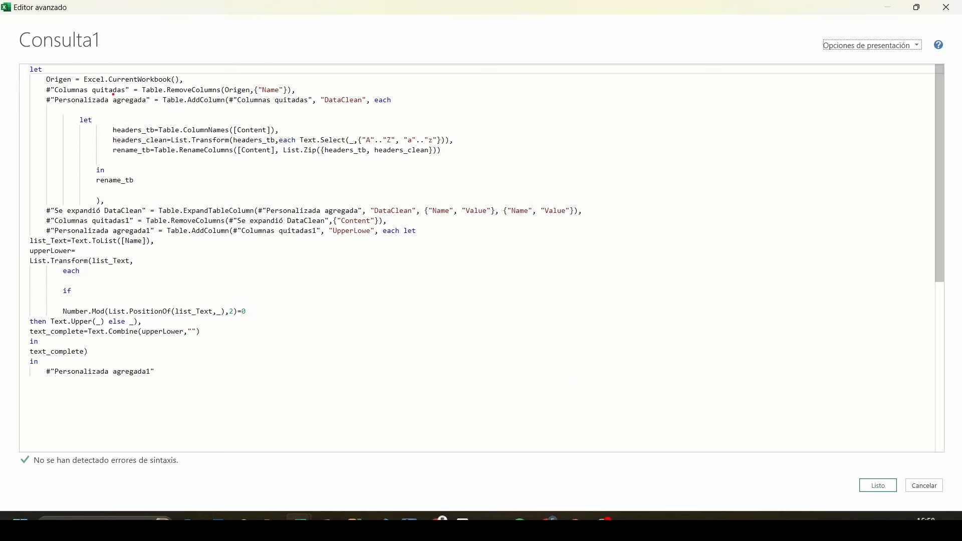
mouse_move(43, 58)
left_mouse_down()
mouse_move(565, 419)
mouse_move(653, 377)
left_mouse_up()
mouse_move(292, 145)
left_mouse_down()
mouse_move(278, 308)
mouse_move(220, 403)
left_mouse_up()
left_click_drag(529, 113, 365, 422)
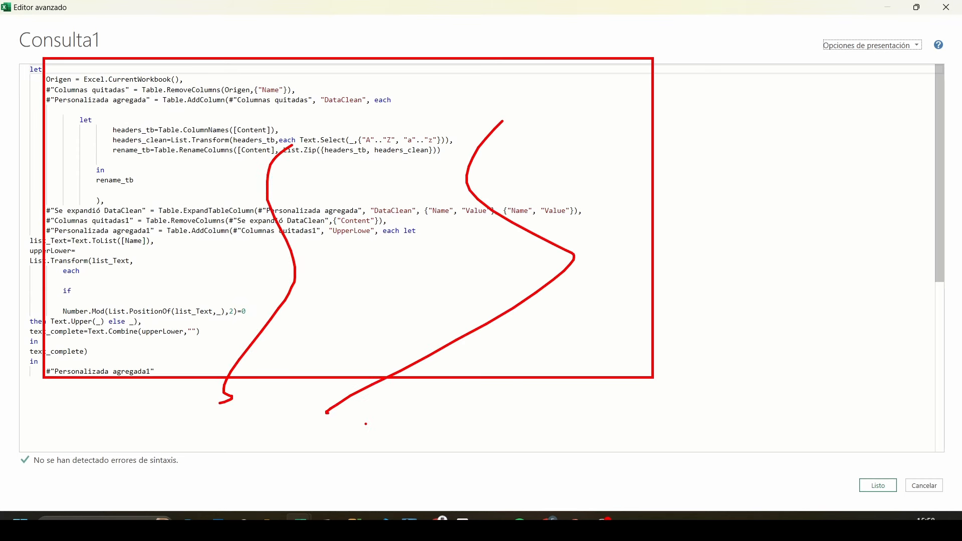
key("Escape")
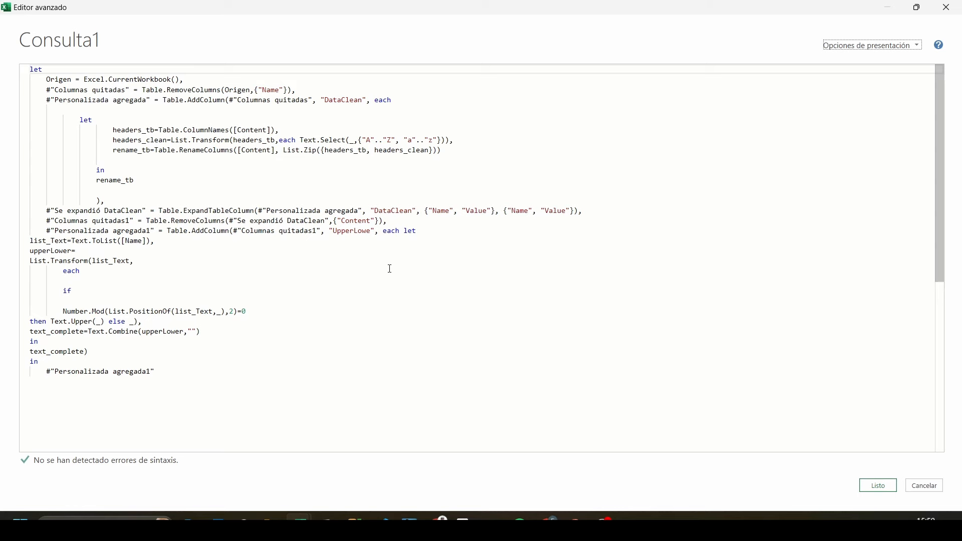
left_click(879, 486)
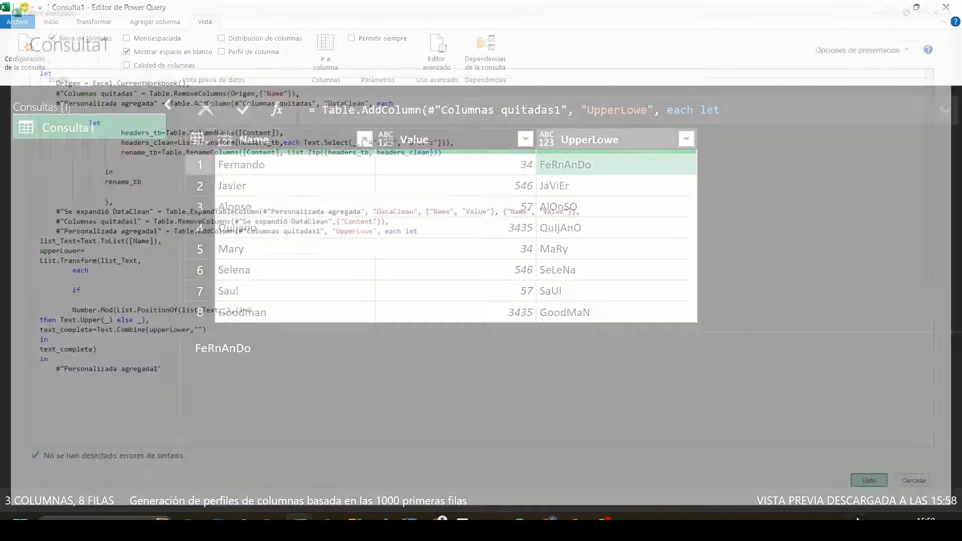
Step: Check the UpperLowe results alongside the applied steps, and close the query settings pane
mouse_move(209, 205)
left_mouse_down()
mouse_move(234, 218)
mouse_move(689, 244)
left_mouse_up()
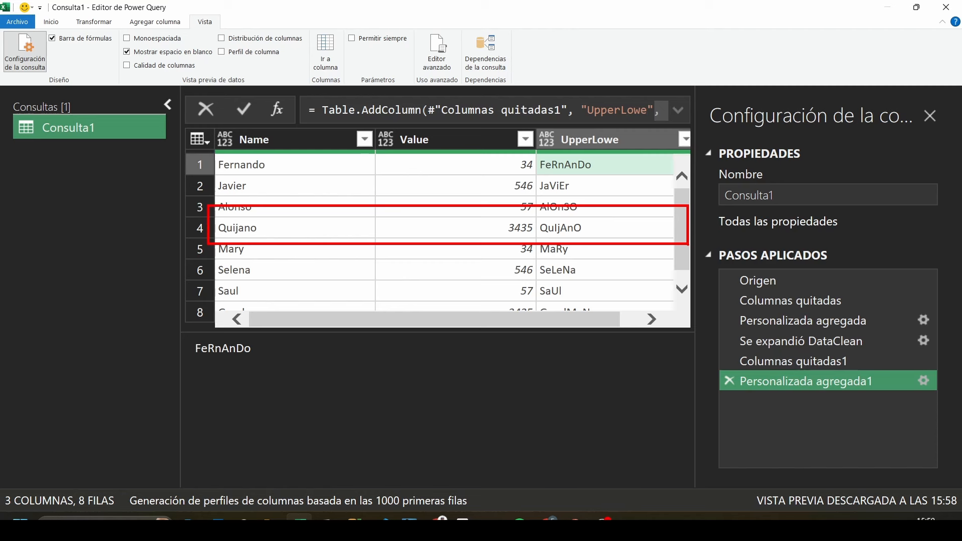
key("Escape")
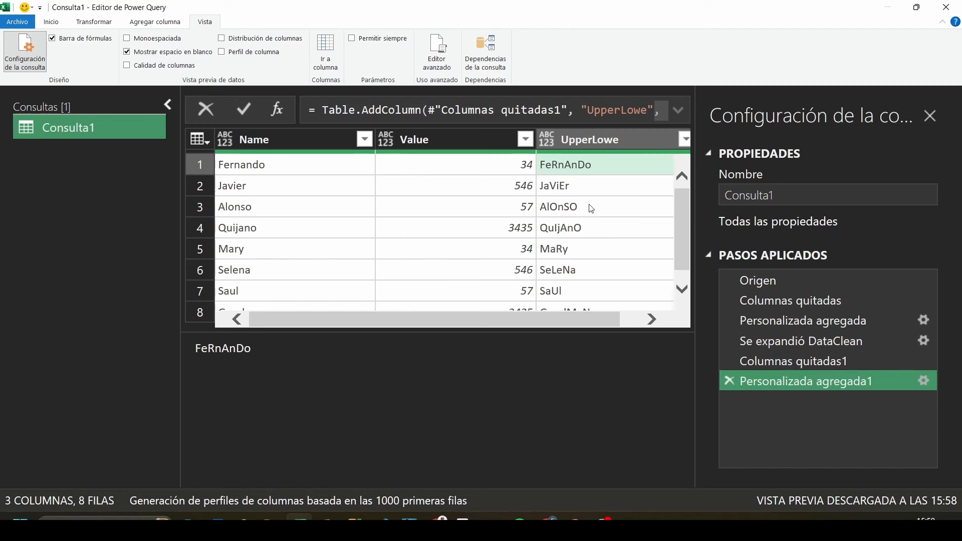
left_click(931, 115)
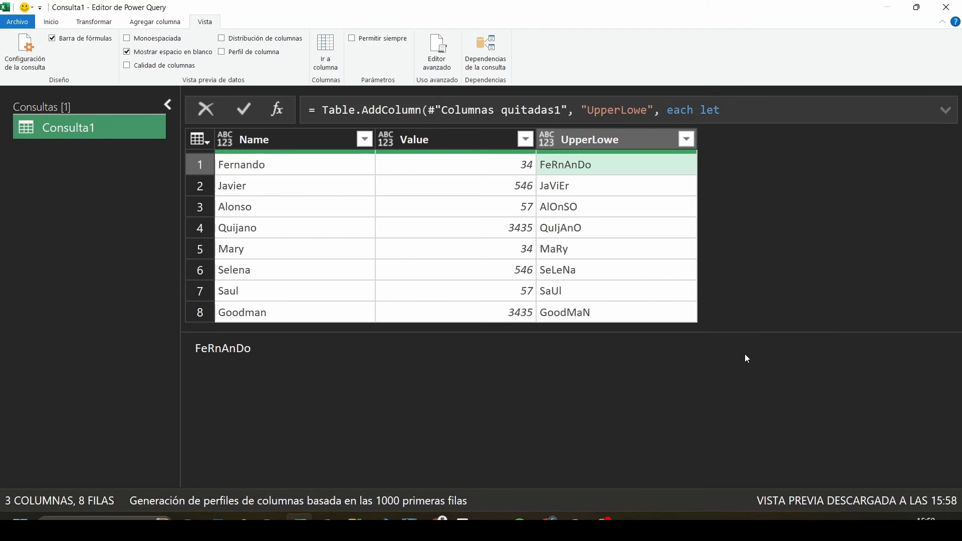